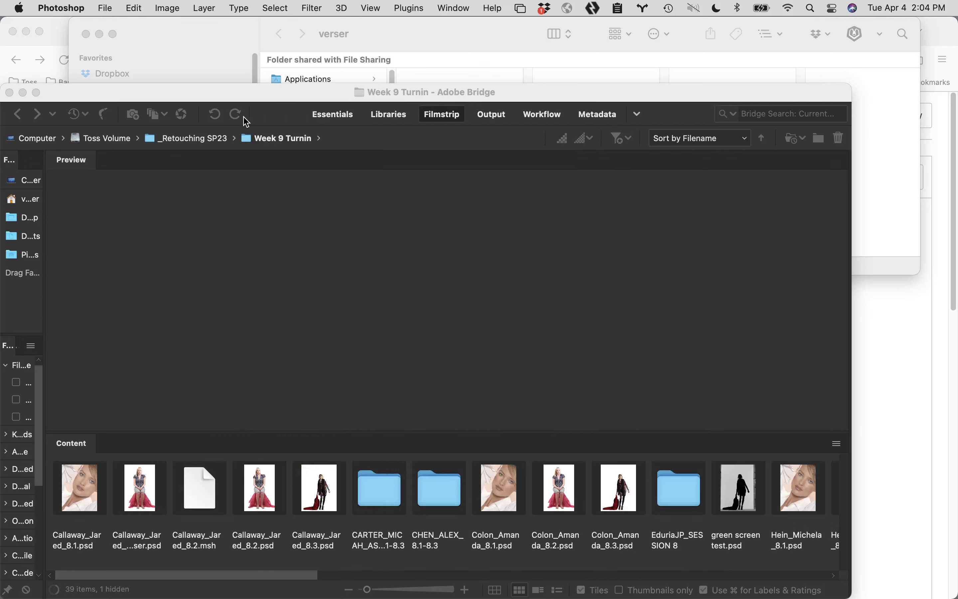
pyautogui.click(228, 88)
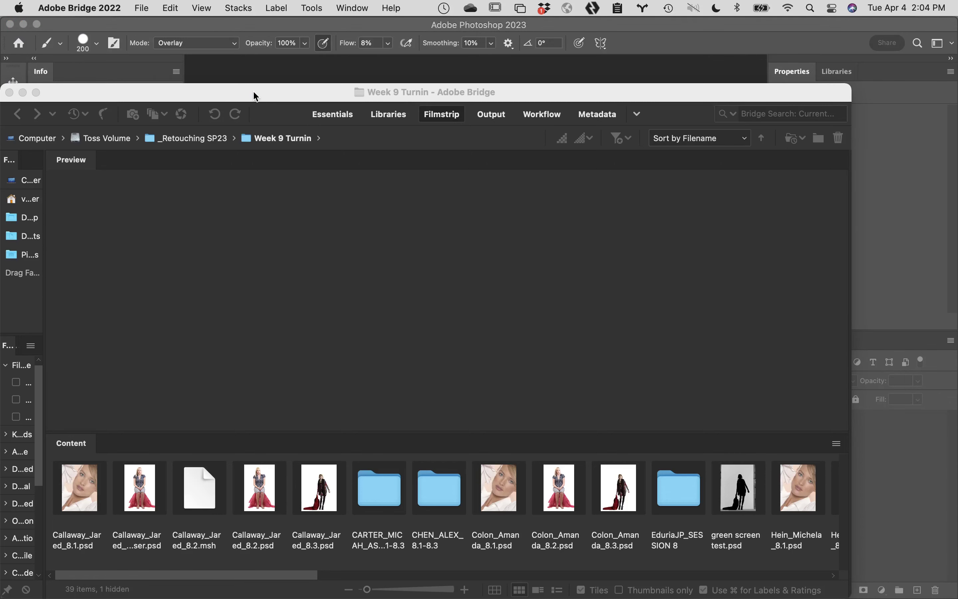
pyautogui.doubleClick(252, 93)
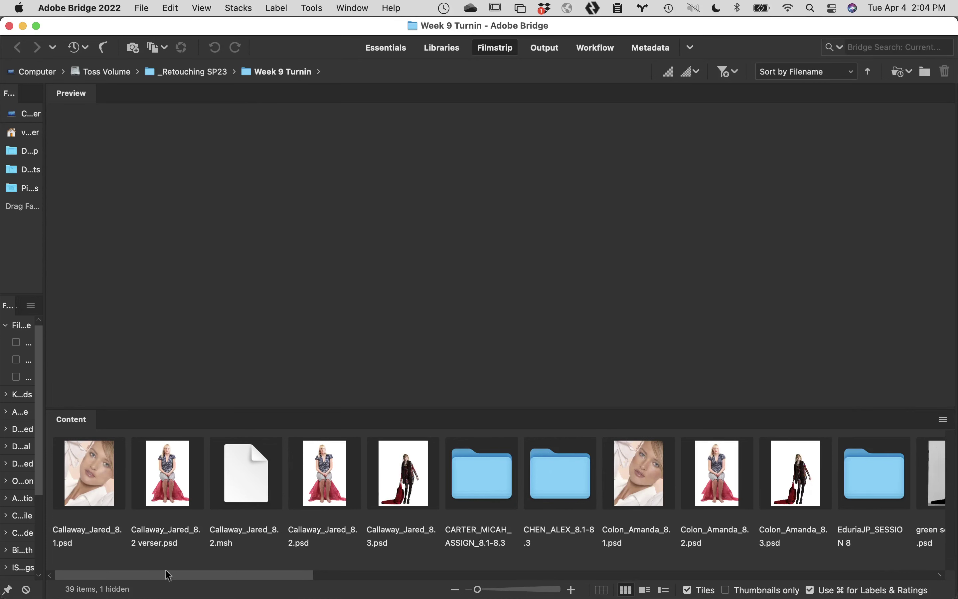
pyautogui.hscroll(4, 173, 540)
pyautogui.hscroll(-4, 183, 529)
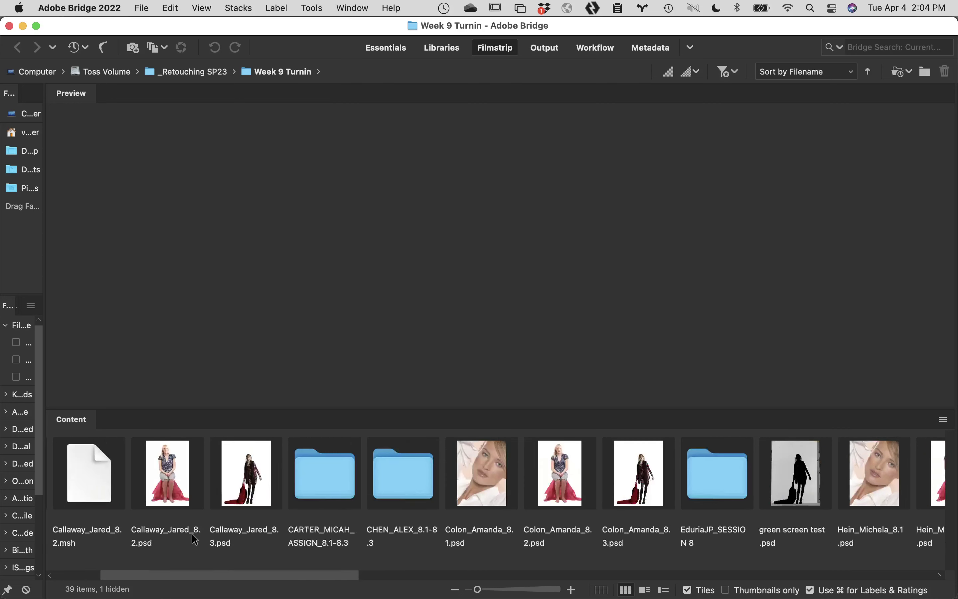
pyautogui.doubleClick(177, 451)
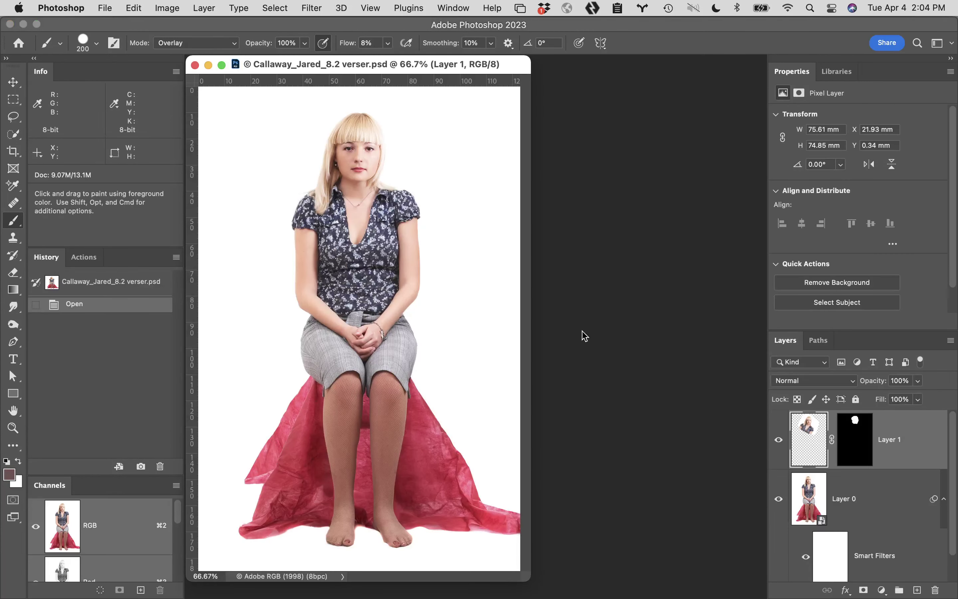
pyautogui.click(195, 65)
pyautogui.moveTo(114, 594)
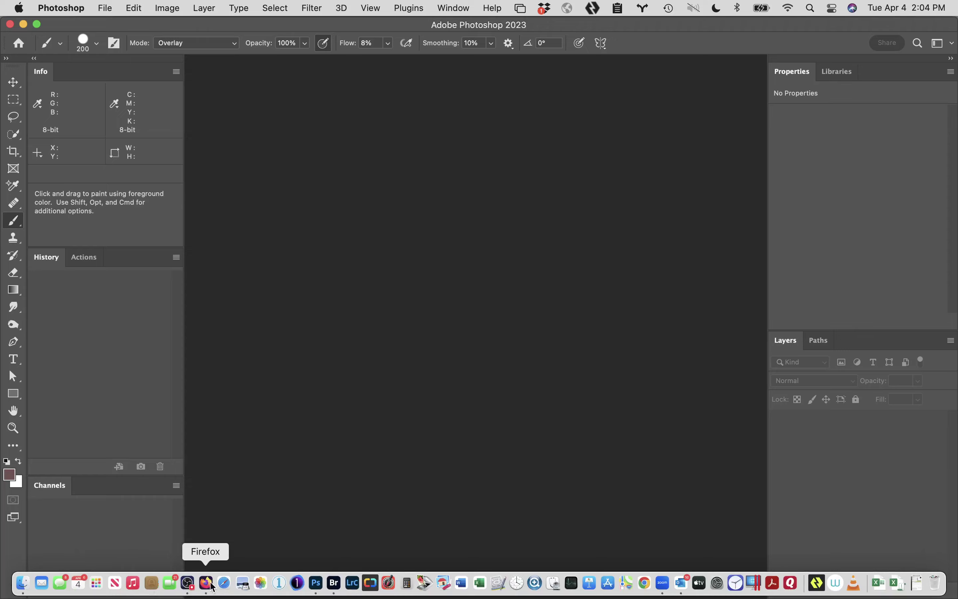
pyautogui.click(333, 582)
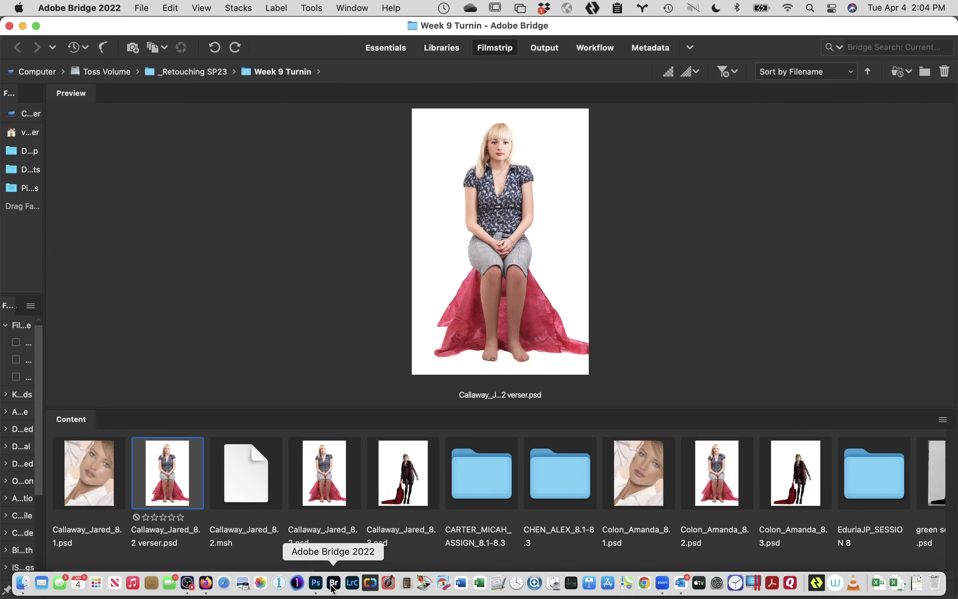
pyautogui.doubleClick(325, 474)
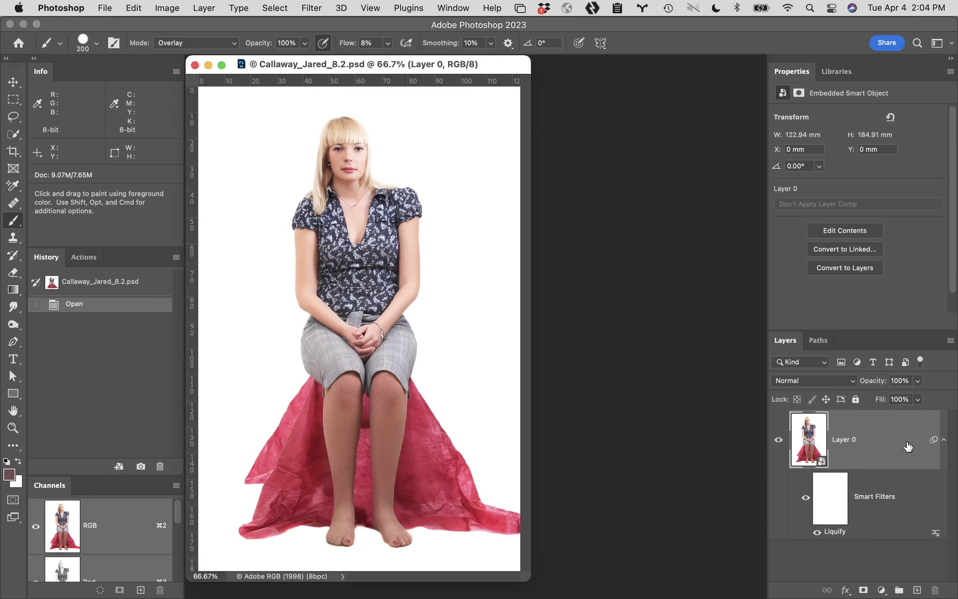
pyautogui.moveTo(838, 502); pyautogui.dragTo(935, 592)
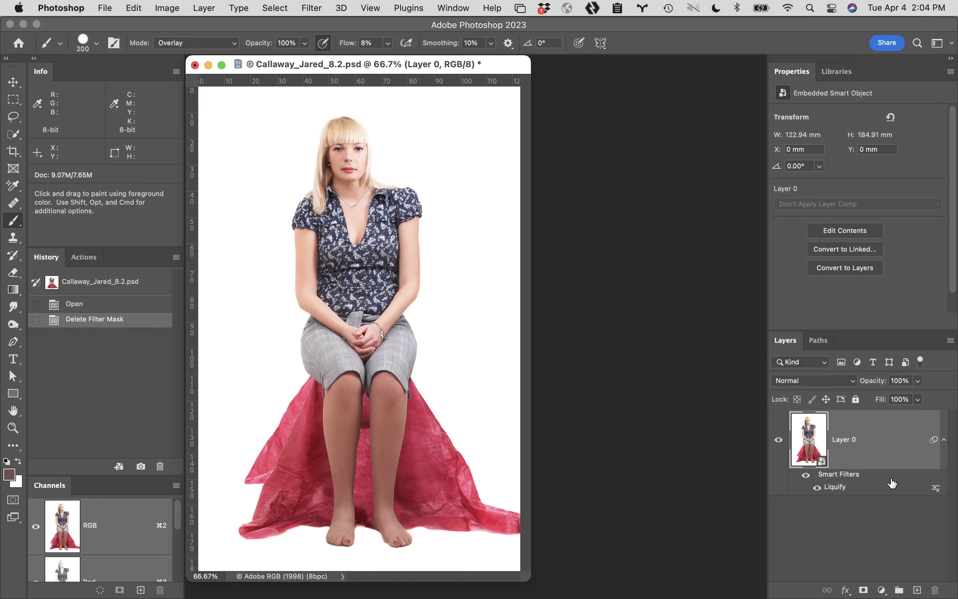
pyautogui.moveTo(891, 478); pyautogui.dragTo(936, 590)
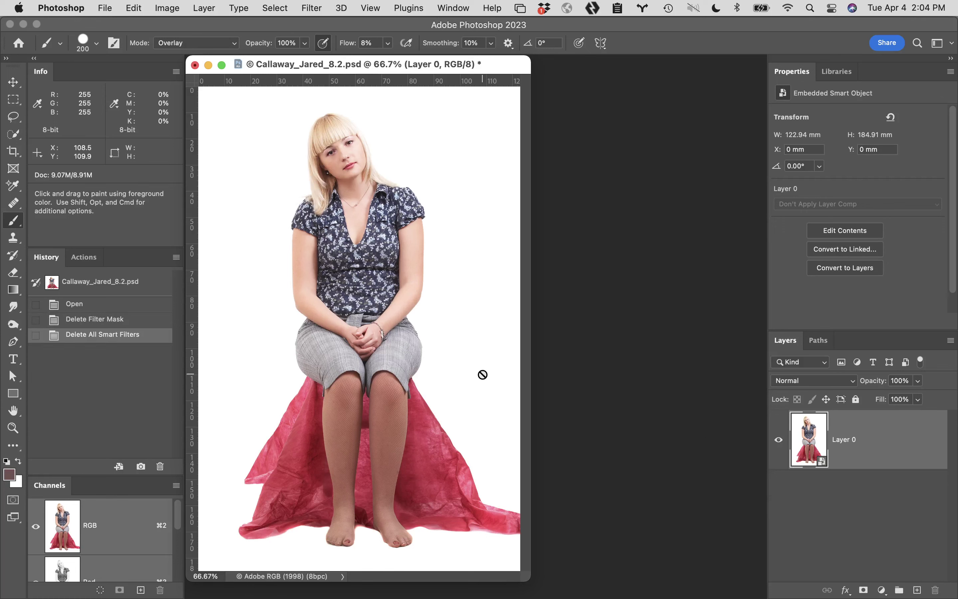
pyautogui.moveTo(159, 597)
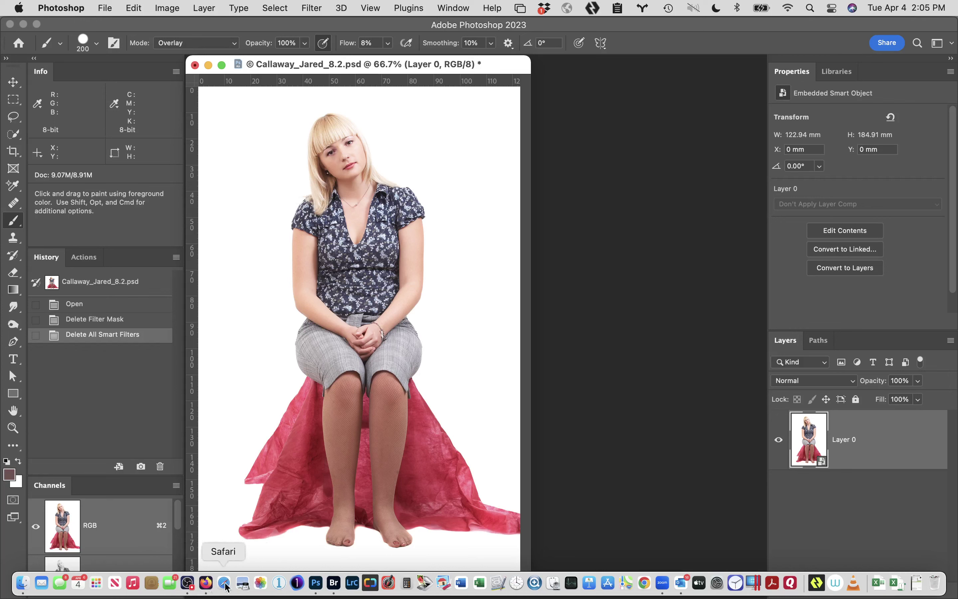
pyautogui.click(336, 586)
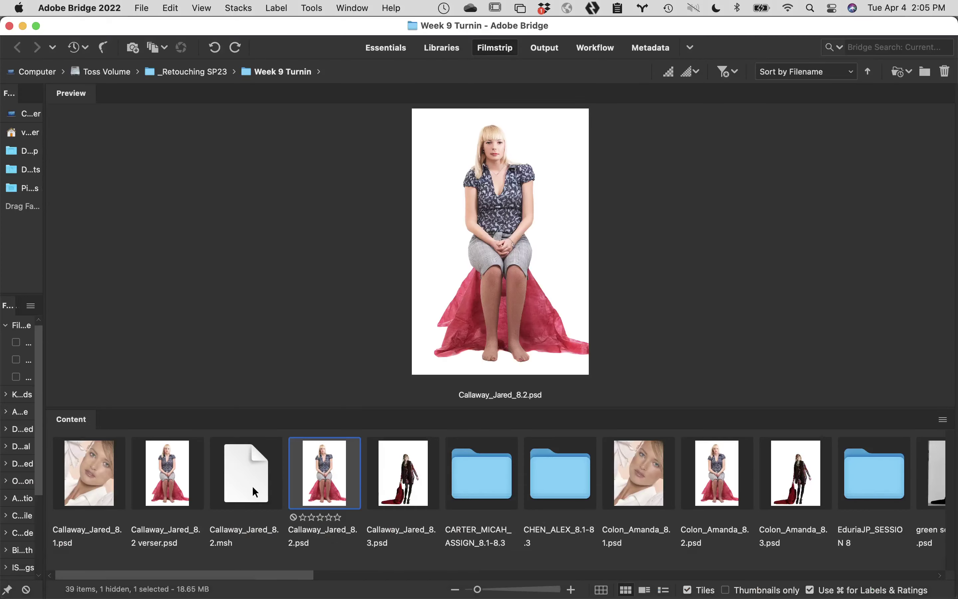
pyautogui.click(253, 492)
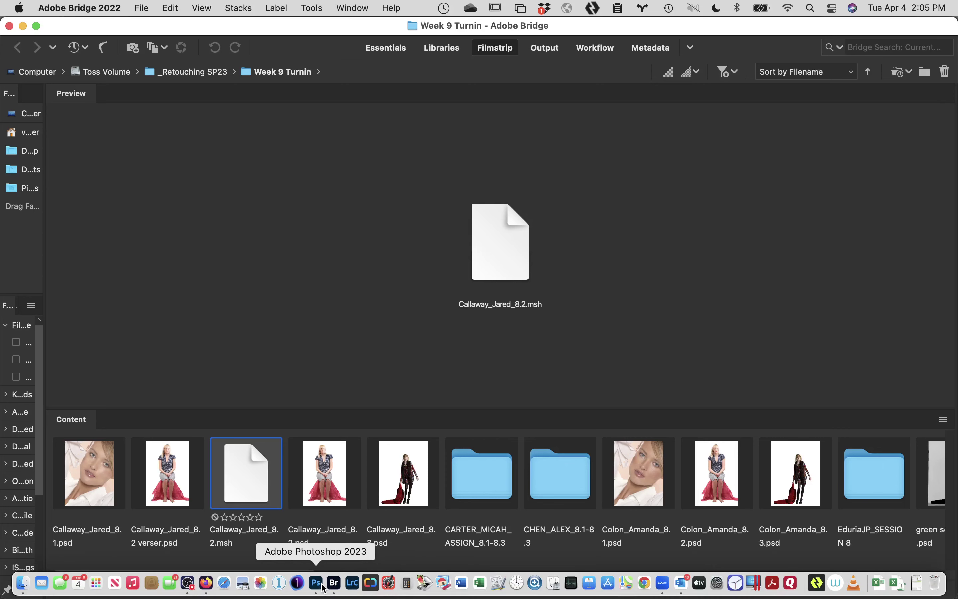
pyautogui.click(316, 583)
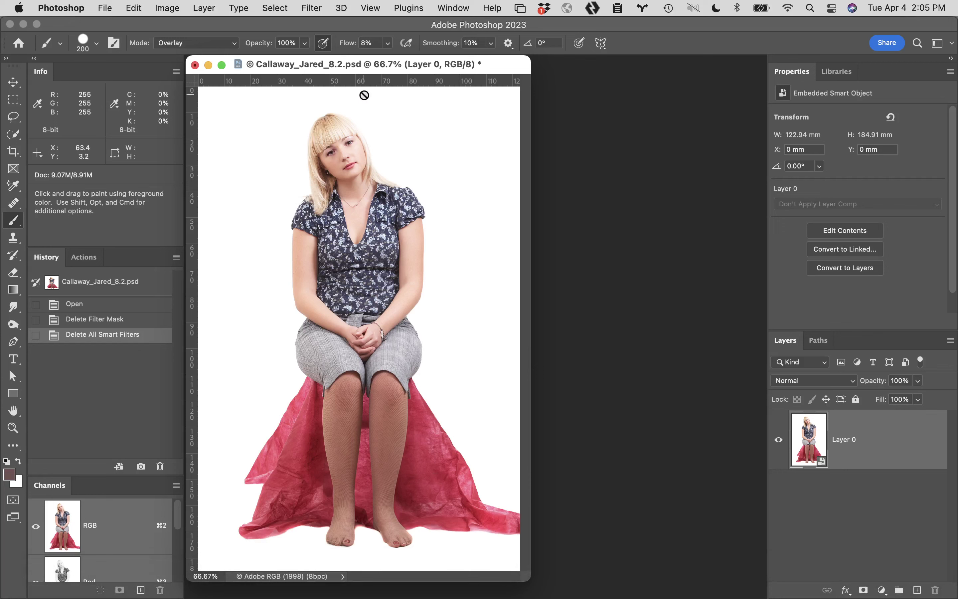
pyautogui.click(283, 5)
pyautogui.moveTo(319, 4)
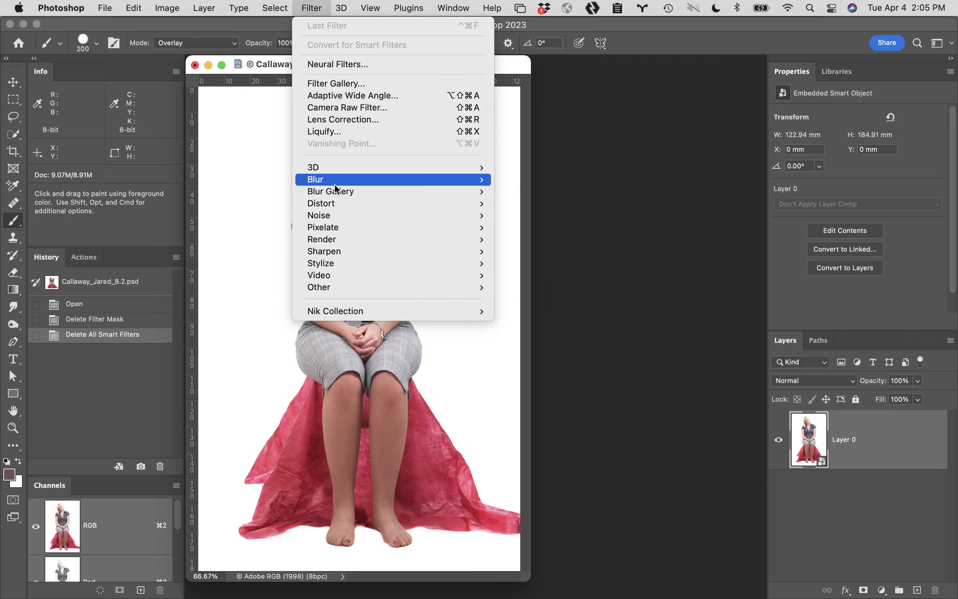
pyautogui.click(501, 165)
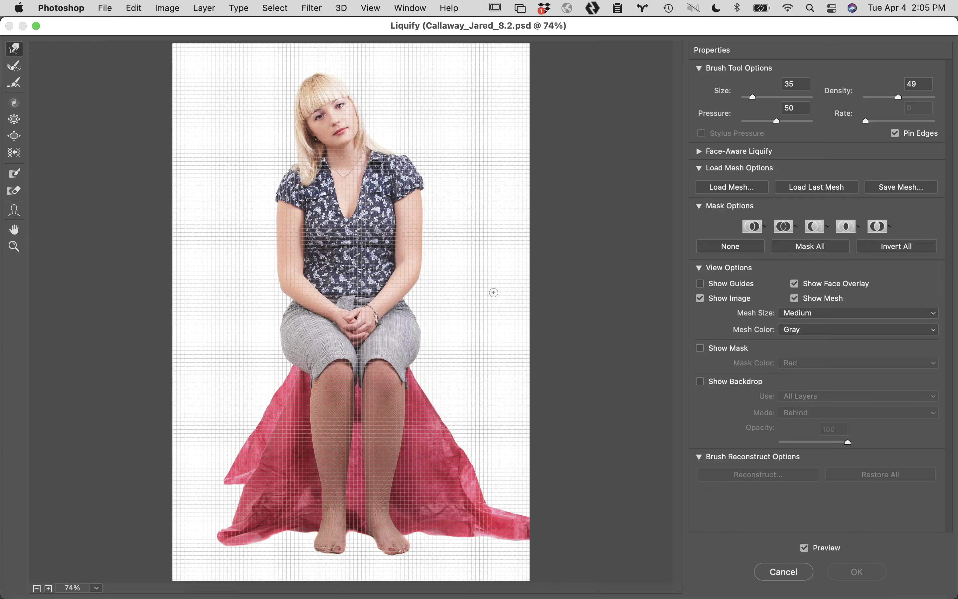
# Zoom the Liquify preview to 200% and toggle Show Mesh off and back on
pyautogui.keyDown('super'); pyautogui.click(365, 237); pyautogui.keyUp('super')
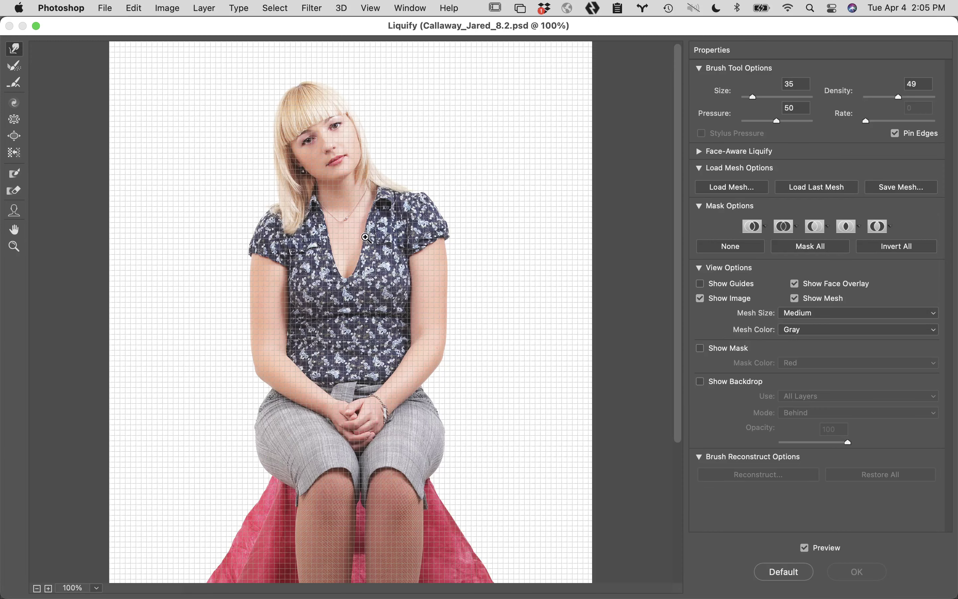
pyautogui.keyDown('super'); pyautogui.click(380, 288); pyautogui.keyUp('super')
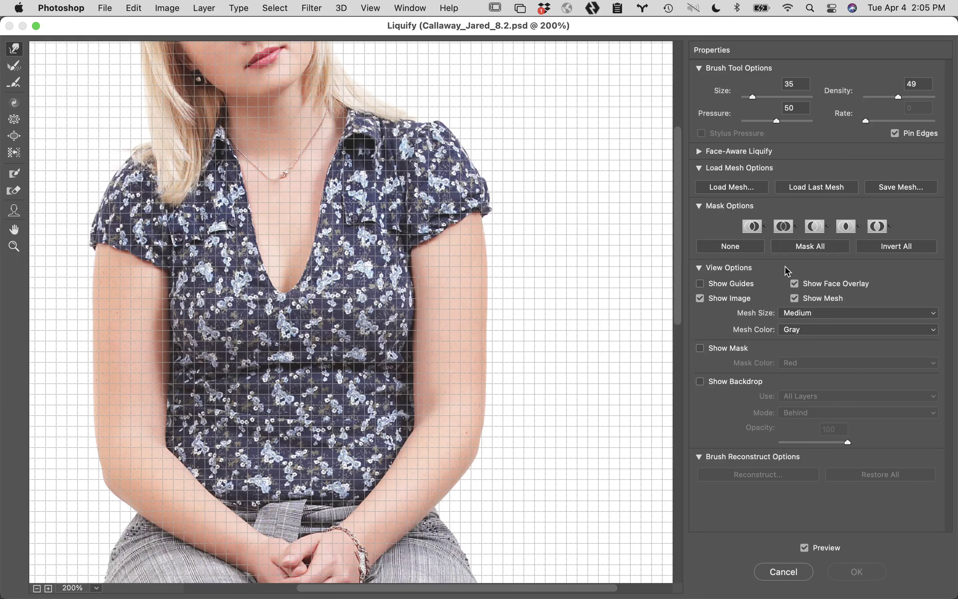
pyautogui.click(796, 297)
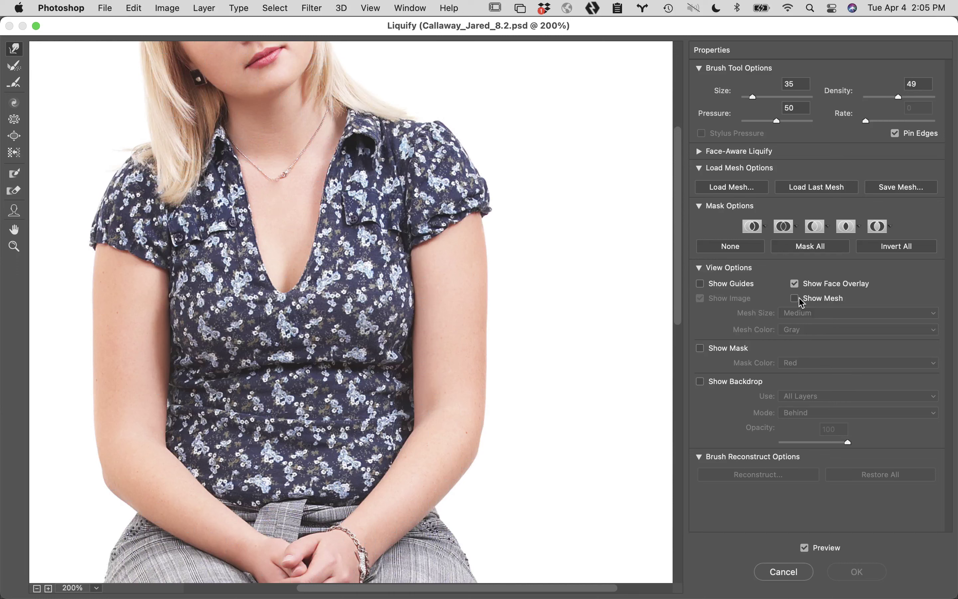
pyautogui.click(796, 298)
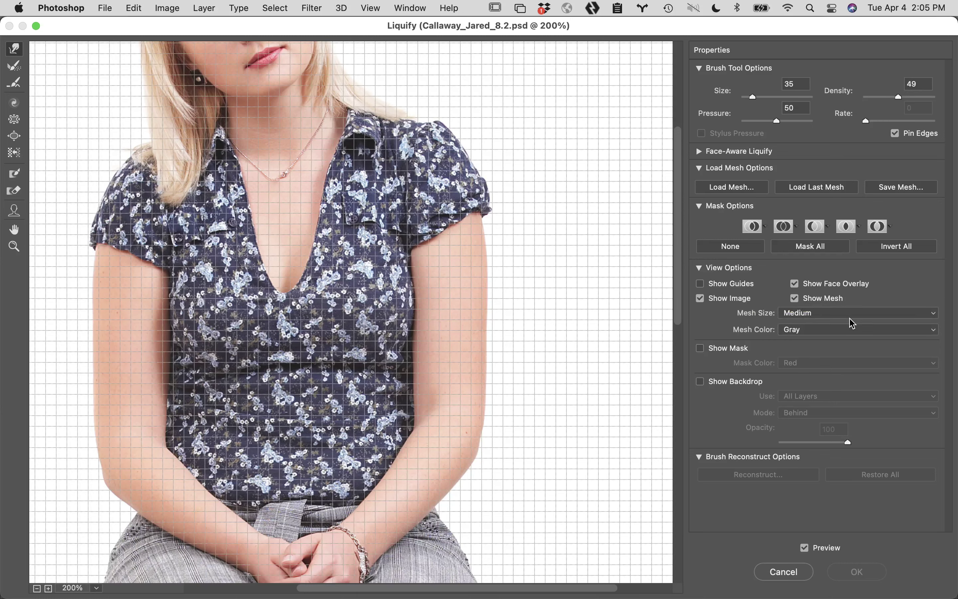
# Set the Liquify Mesh Size to Large, then to Small
pyautogui.click(857, 313)
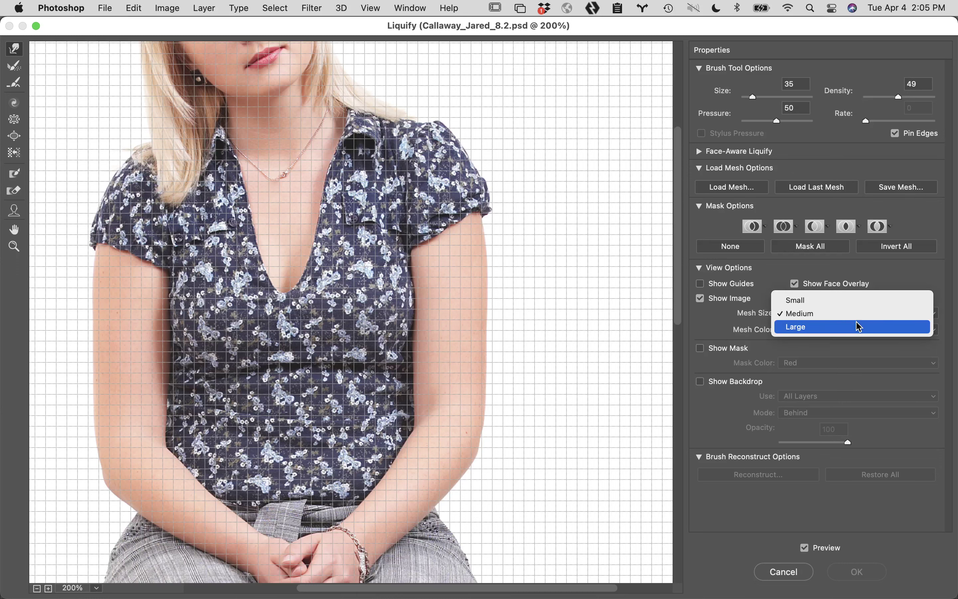
pyautogui.click(859, 326)
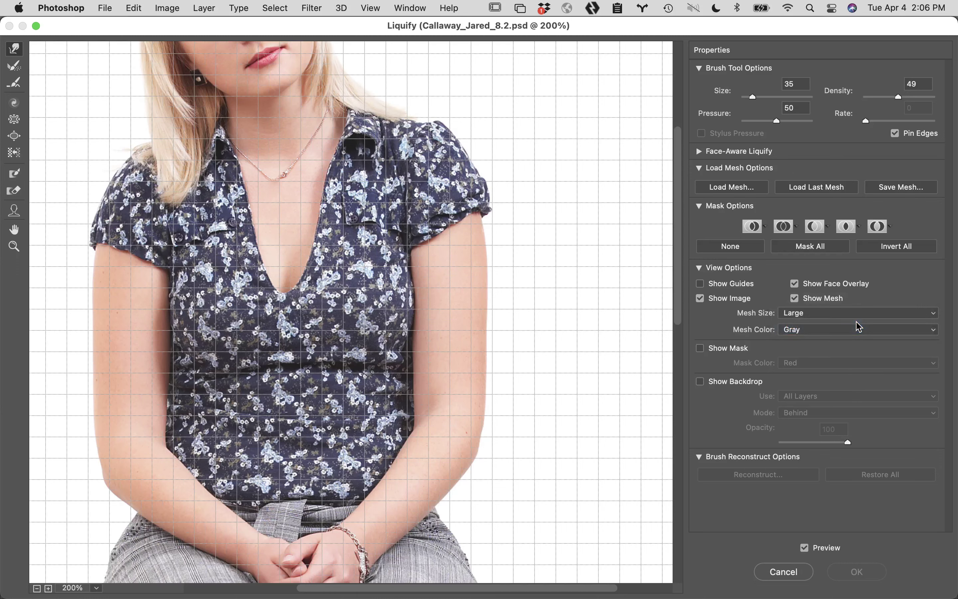
pyautogui.click(858, 314)
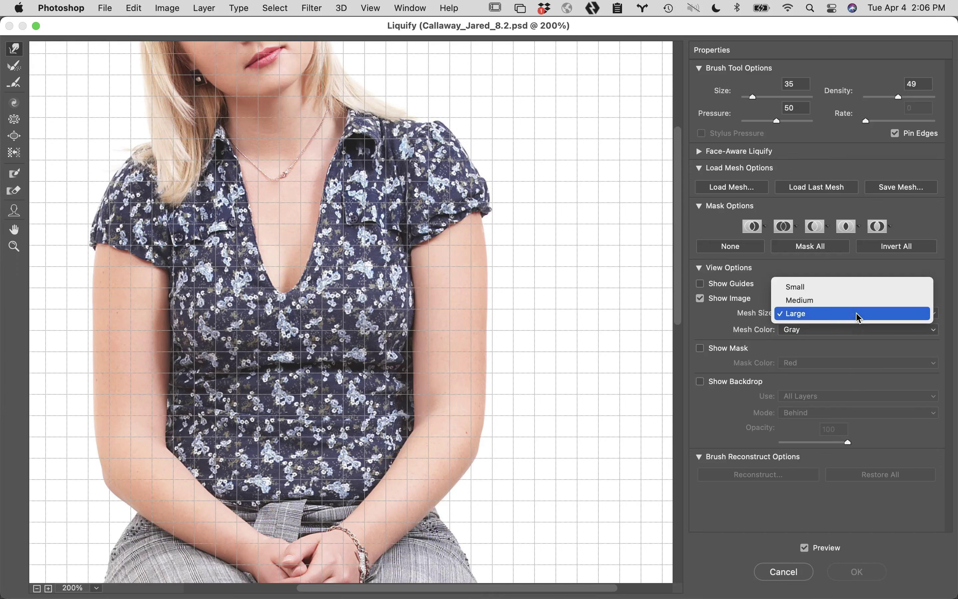
pyautogui.click(863, 292)
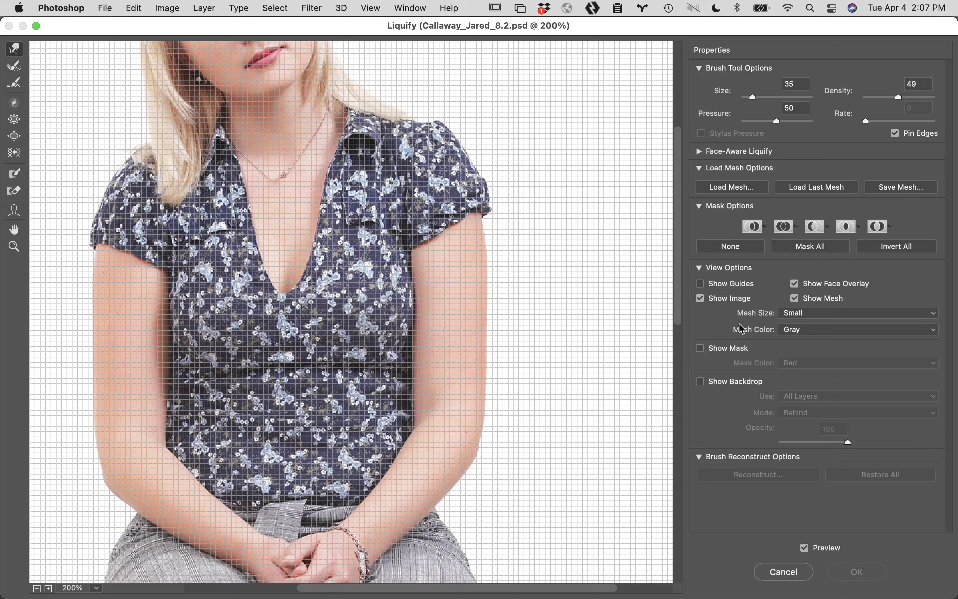
# Set the Mesh Color to Magenta, then turn off Show Mesh
pyautogui.click(829, 330)
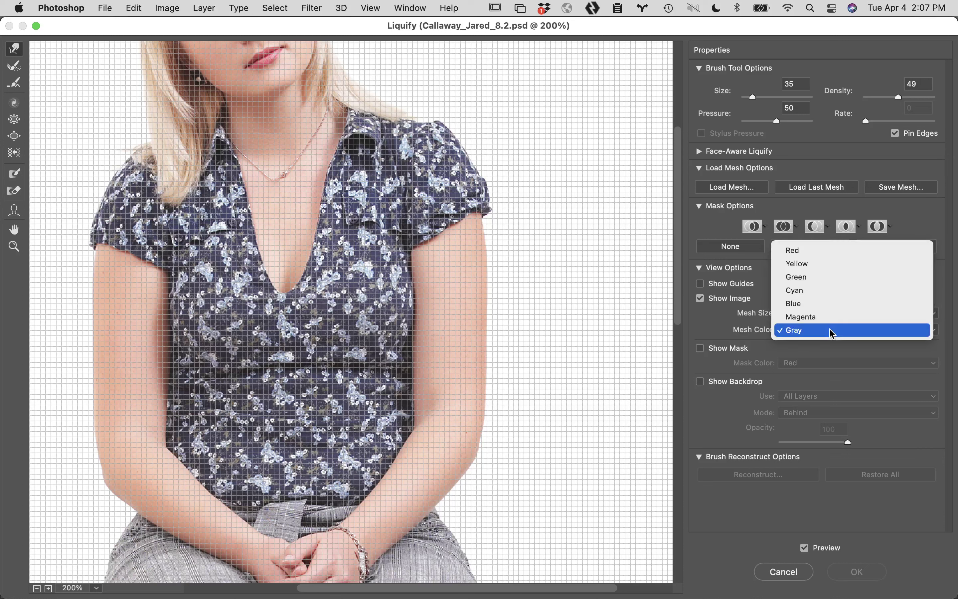
pyautogui.click(833, 321)
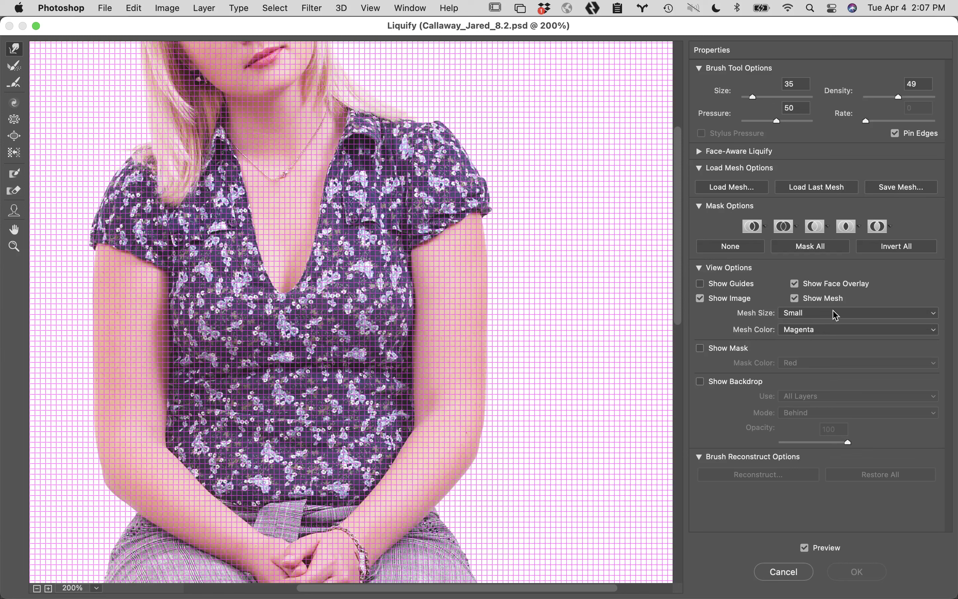
pyautogui.click(796, 300)
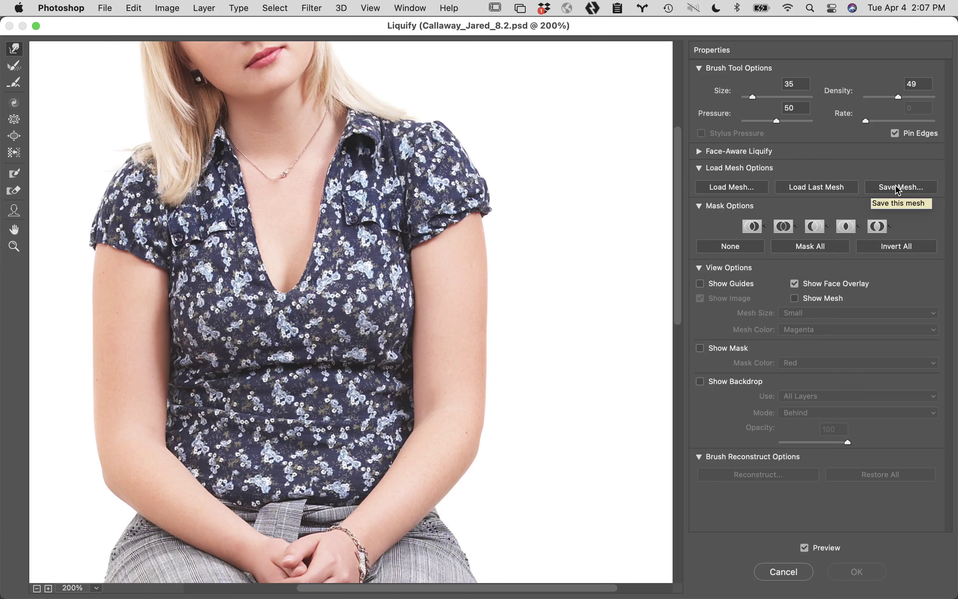
pyautogui.click(742, 191)
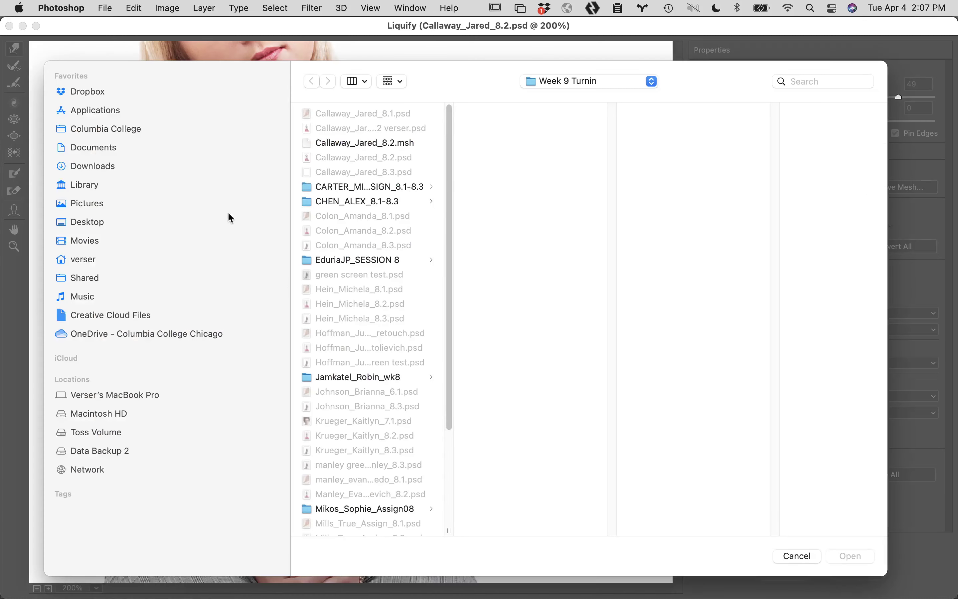
pyautogui.click(375, 143)
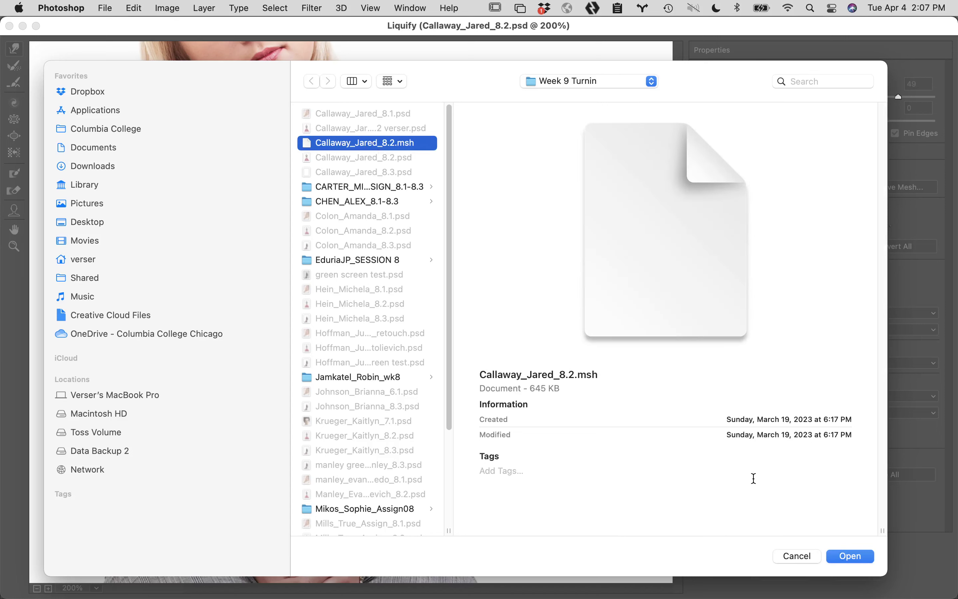
pyautogui.click(857, 557)
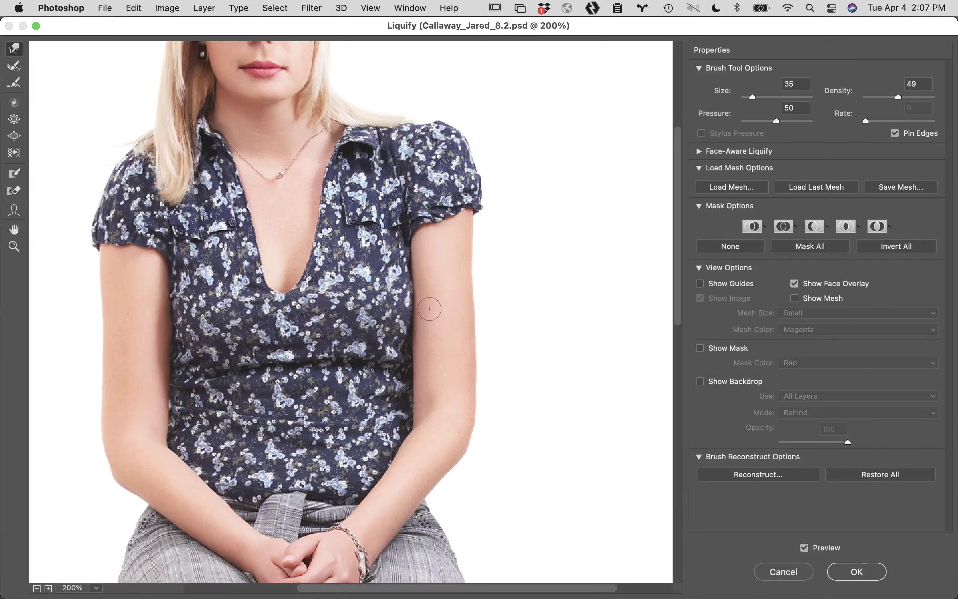
pyautogui.hotkey('alt', 'space')
pyautogui.keyDown('alt'); pyautogui.click(383, 262); pyautogui.keyUp('alt')
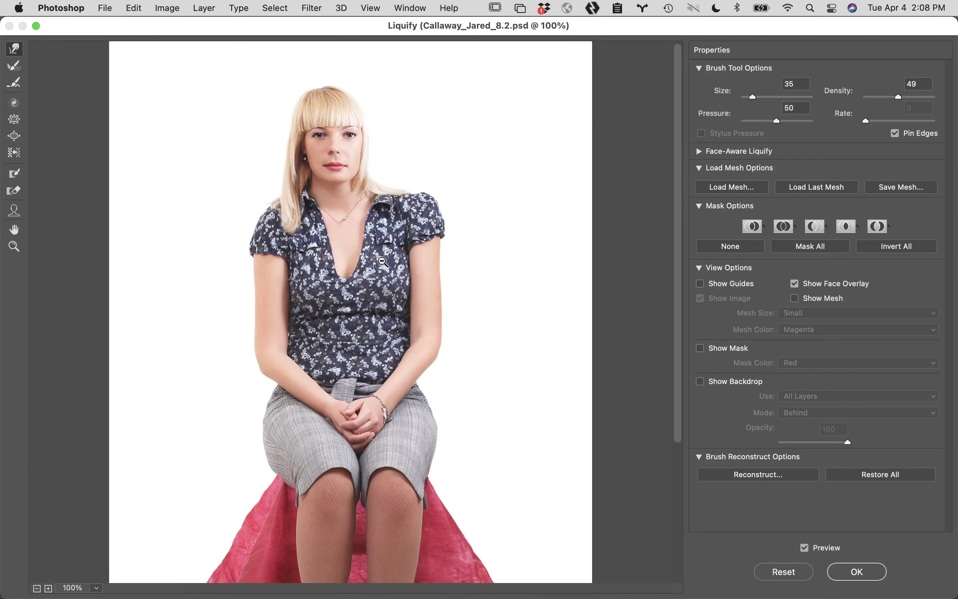
# Zoom out to 66.7%, back in to 200%, and show the magenta mesh
pyautogui.keyDown('alt'); pyautogui.click(387, 306); pyautogui.keyUp('alt')
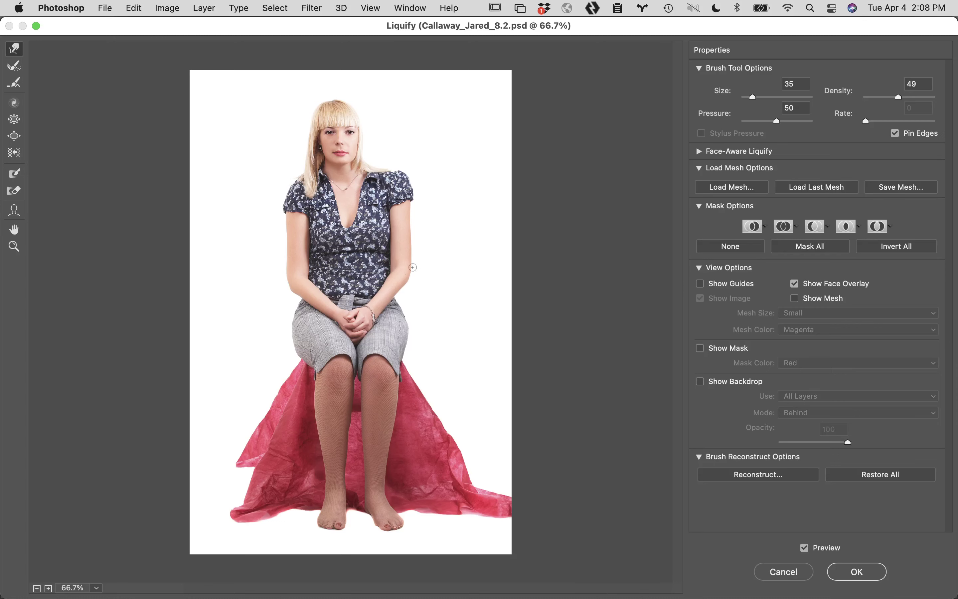
pyautogui.keyDown('super'); pyautogui.click(400, 212); pyautogui.keyUp('super')
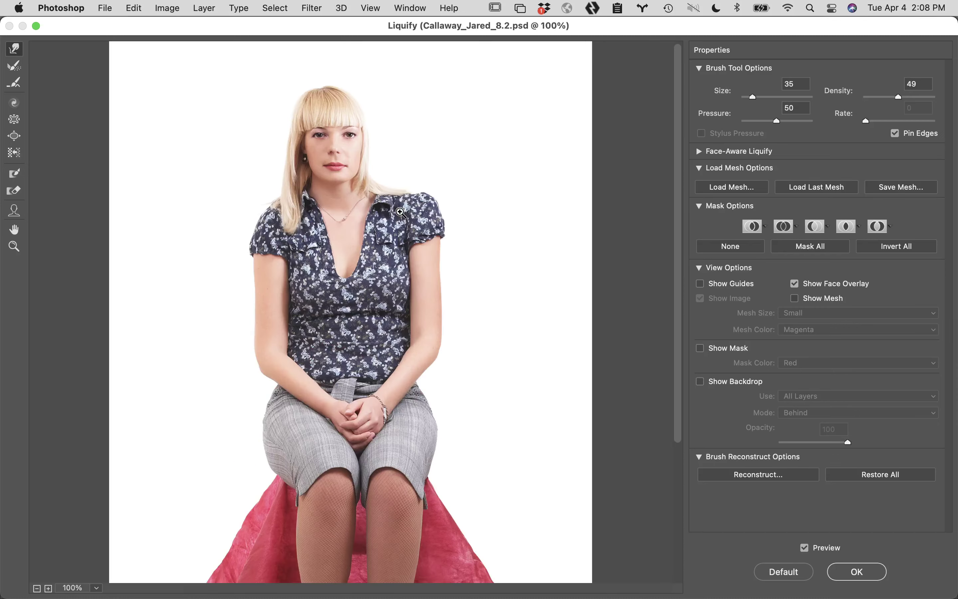
pyautogui.keyDown('super'); pyautogui.click(400, 212); pyautogui.keyUp('super')
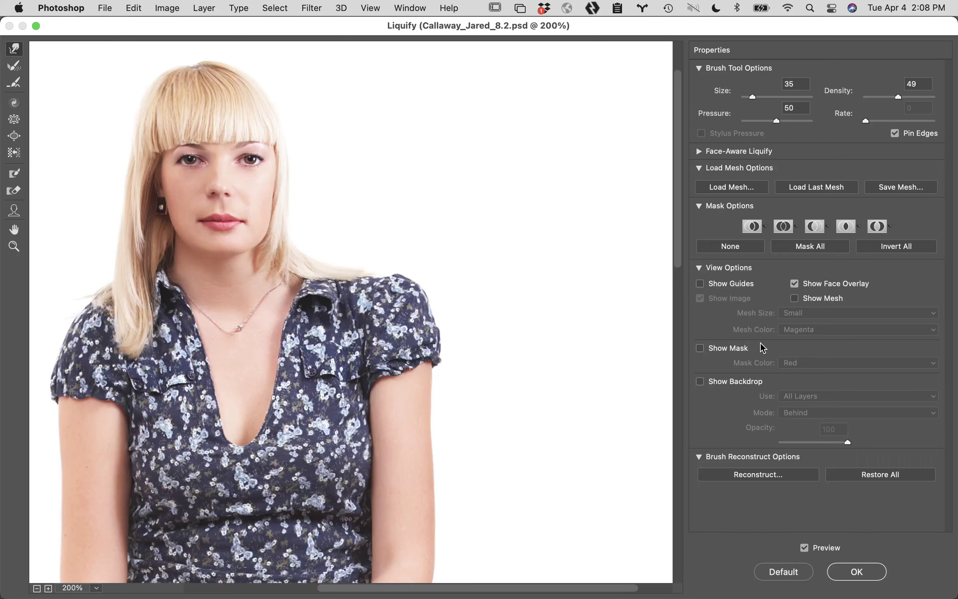
pyautogui.click(795, 298)
# Inspect the face and torso, then test a Forward Warp on the right arm and undo it
pyautogui.moveTo(415, 267)
pyautogui.mouseDown()
pyautogui.moveTo(625, 315)
pyautogui.moveTo(610, 298)
pyautogui.mouseUp()
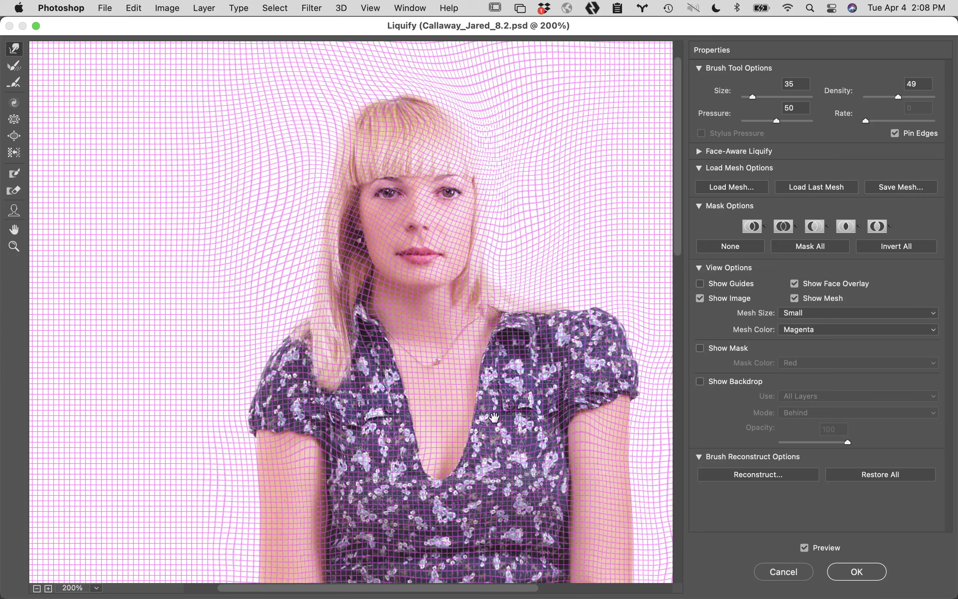
pyautogui.moveTo(494, 417)
pyautogui.mouseDown()
pyautogui.moveTo(487, 379)
pyautogui.moveTo(443, 324)
pyautogui.mouseUp()
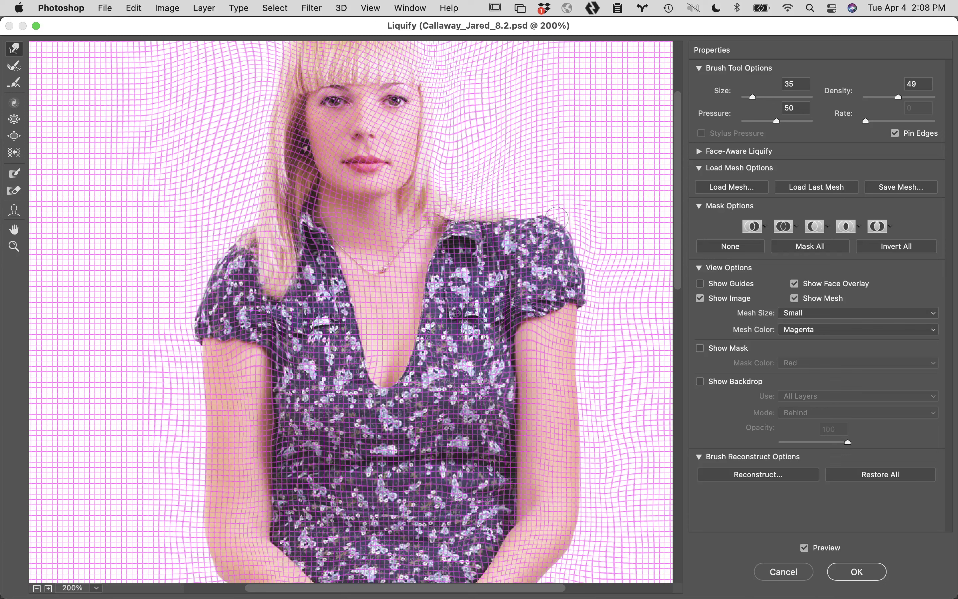
pyautogui.moveTo(605, 431); pyautogui.dragTo(605, 321)
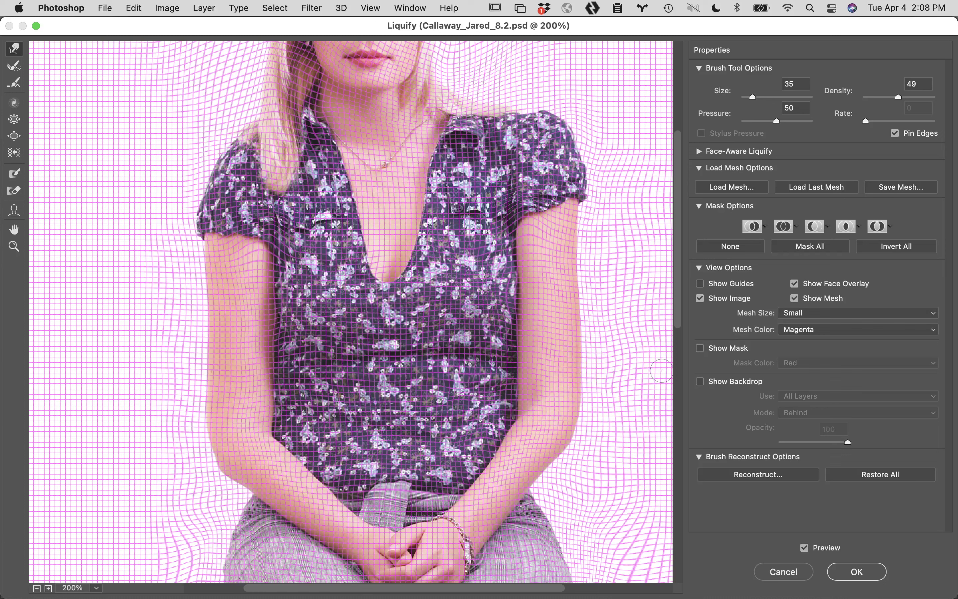
pyautogui.moveTo(643, 222)
pyautogui.mouseDown()
pyautogui.moveTo(585, 225)
pyautogui.moveTo(569, 238)
pyautogui.mouseUp()
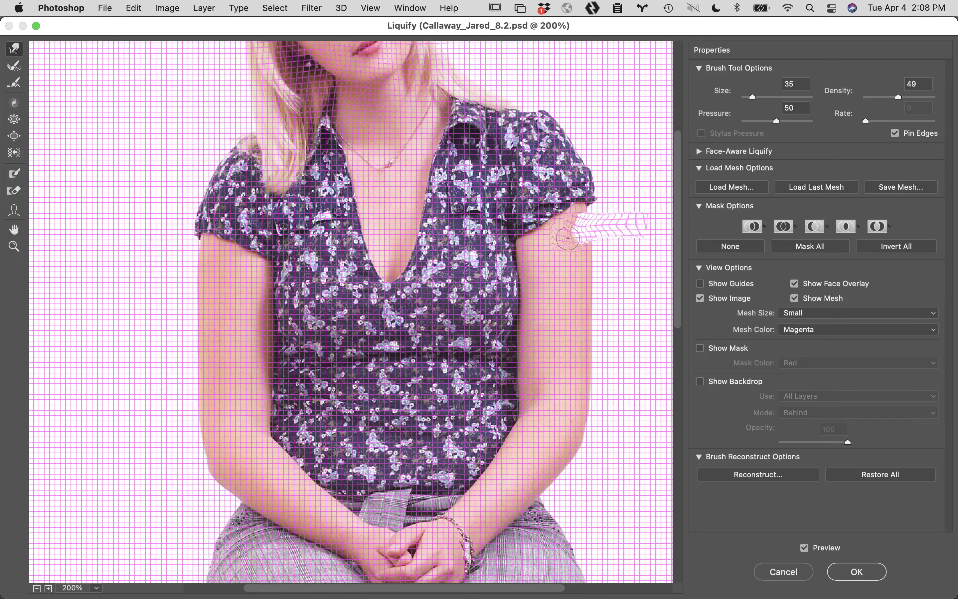
pyautogui.press('super+alt+z')
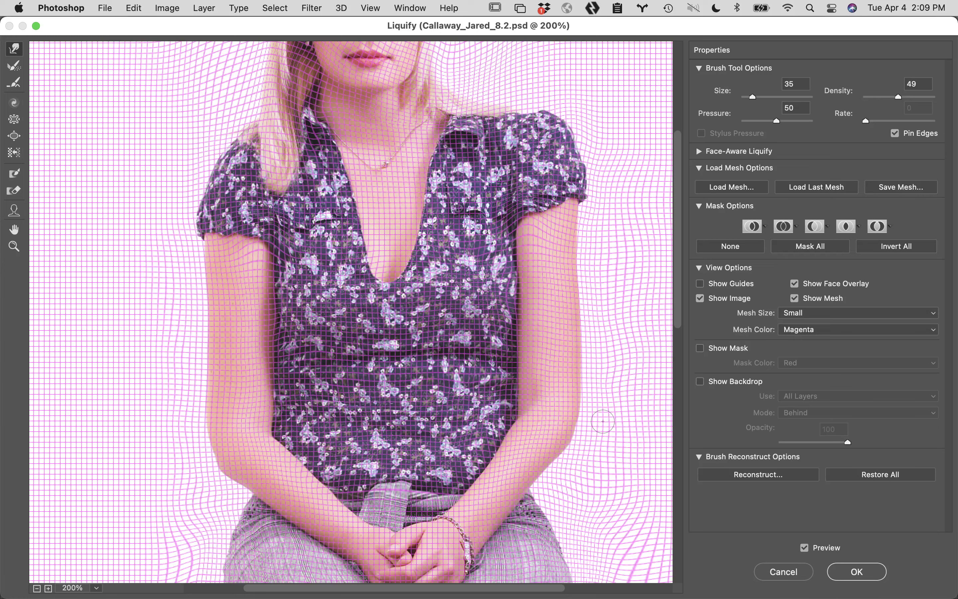
pyautogui.scroll(-15, 562, 138)
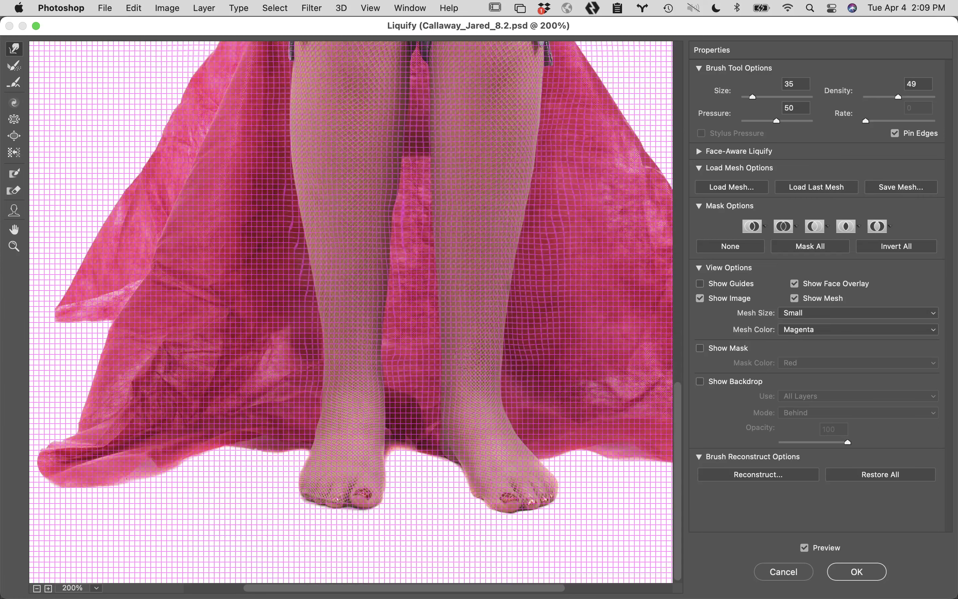
pyautogui.scroll(8, 425, 303)
pyautogui.scroll(-6, 425, 410)
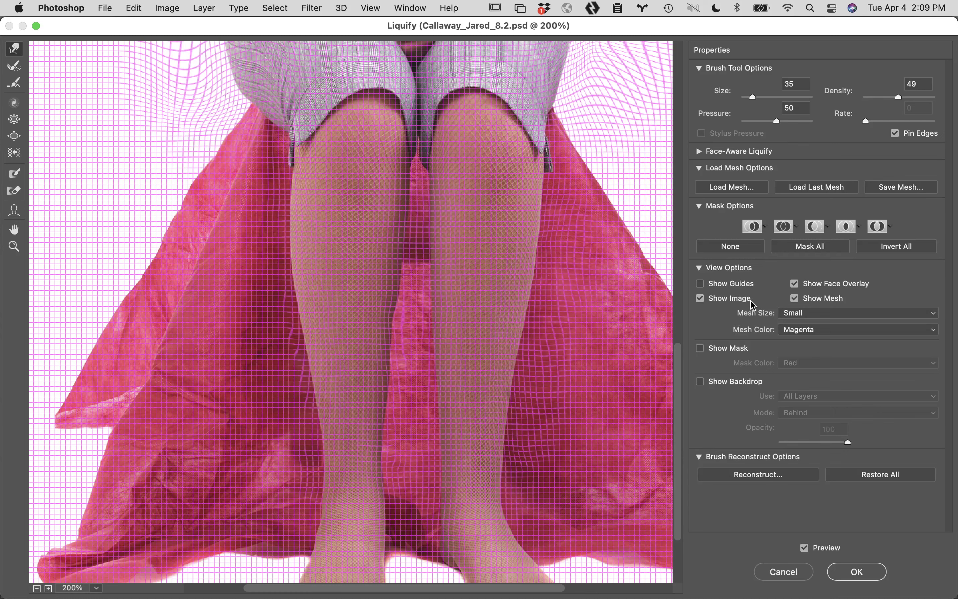
pyautogui.click(793, 300)
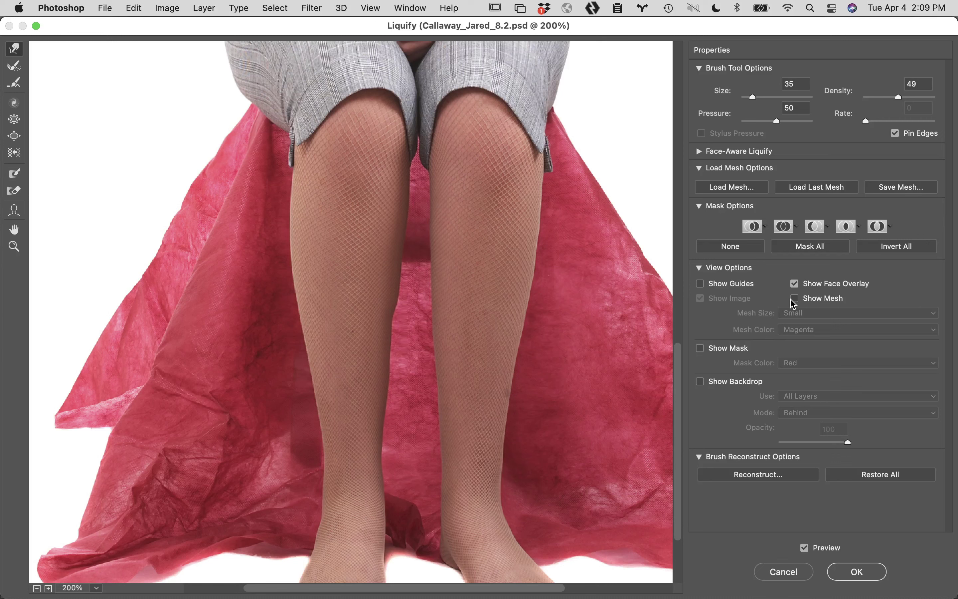
pyautogui.click(794, 300)
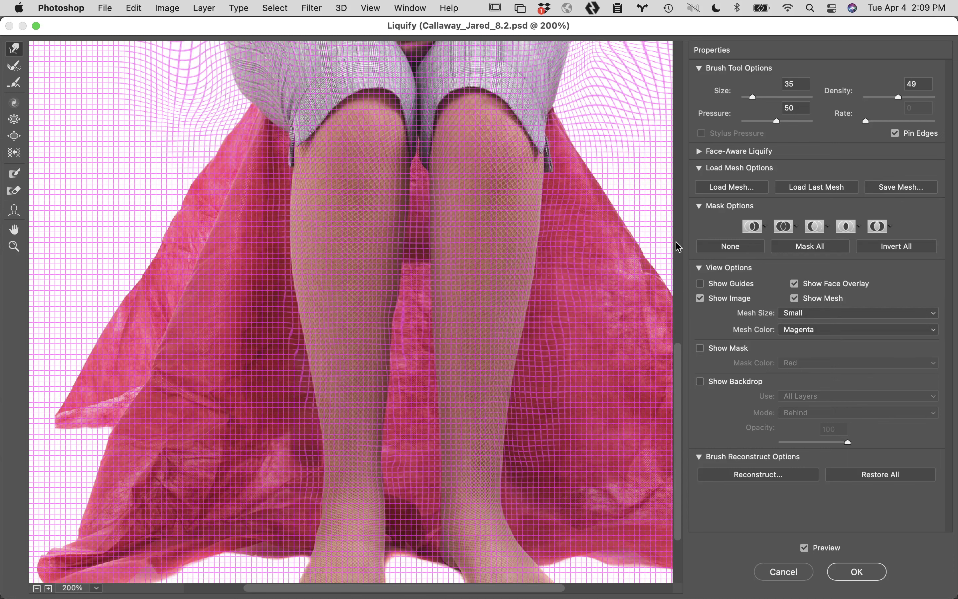
pyautogui.click(786, 572)
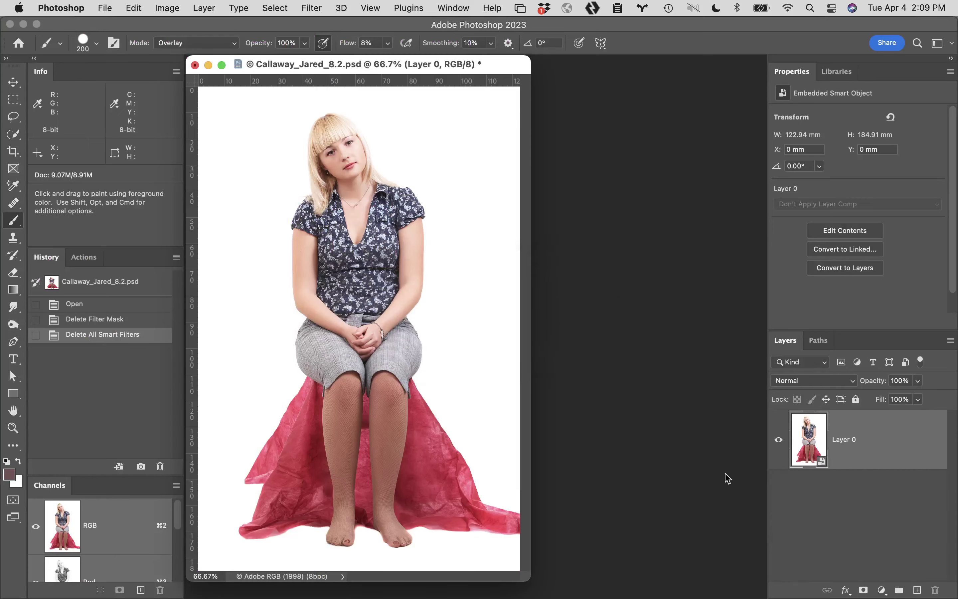
pyautogui.click(195, 65)
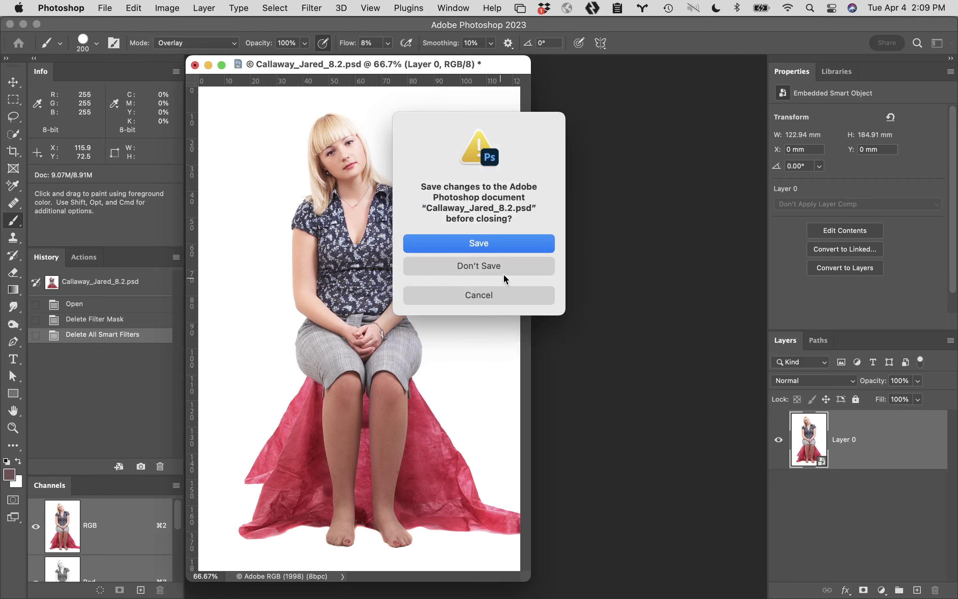
pyautogui.click(503, 267)
pyautogui.moveTo(315, 594)
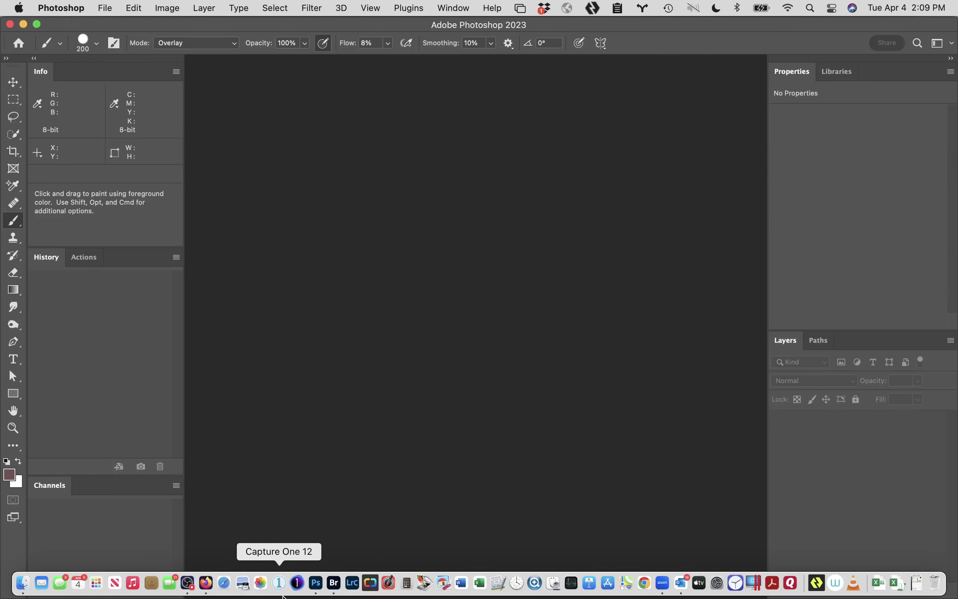
pyautogui.click(335, 583)
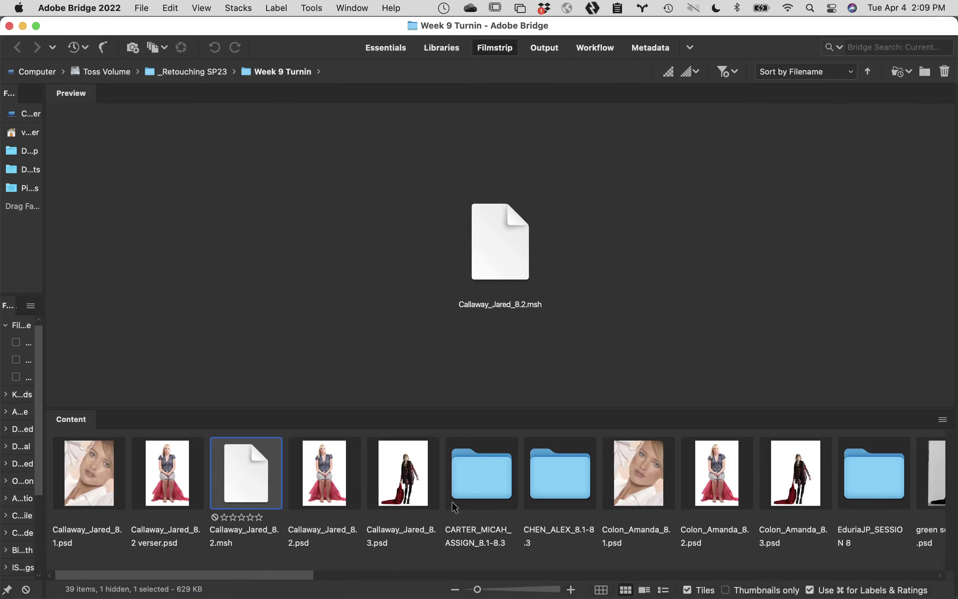
pyautogui.doubleClick(560, 479)
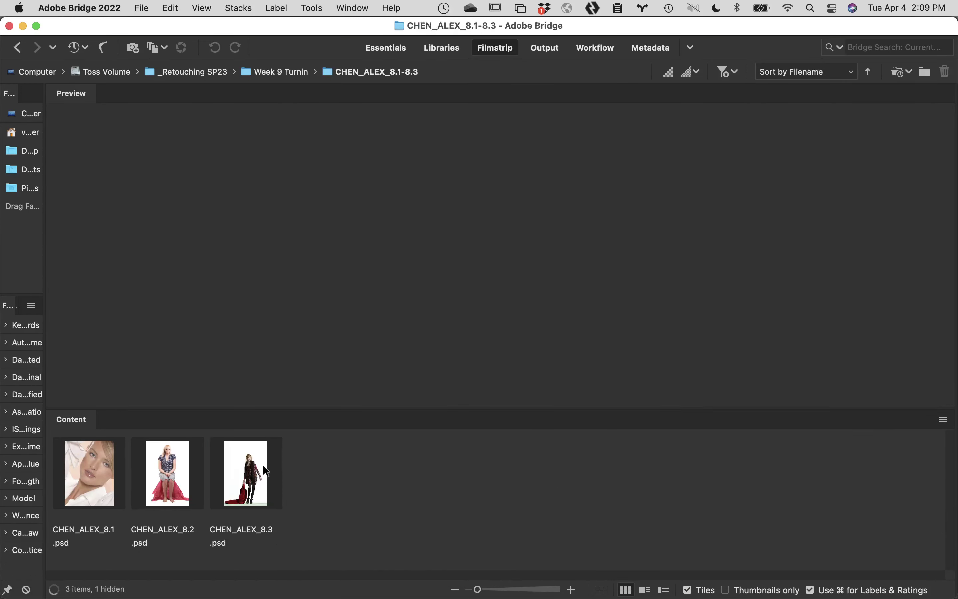
pyautogui.doubleClick(168, 463)
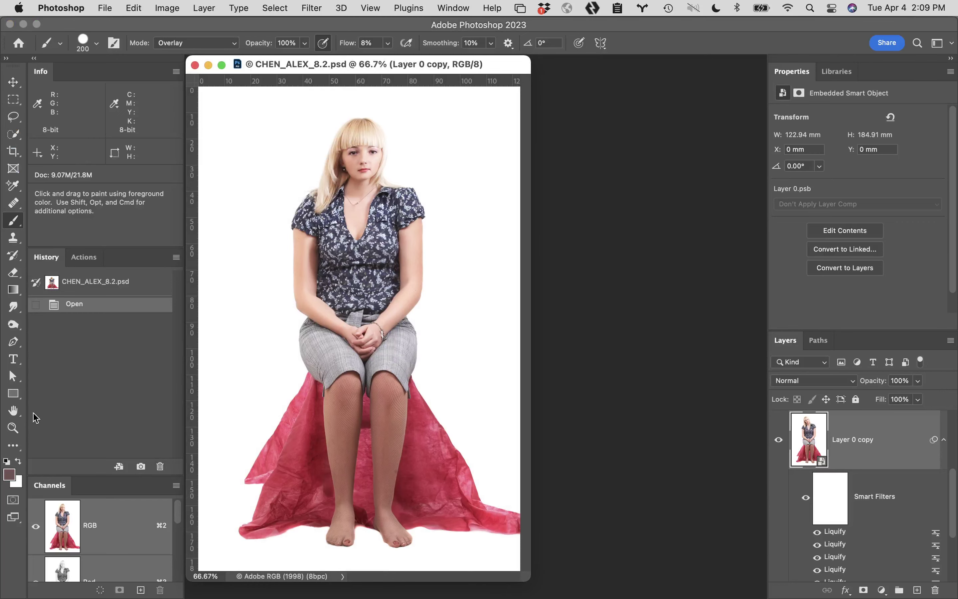
pyautogui.doubleClick(15, 411)
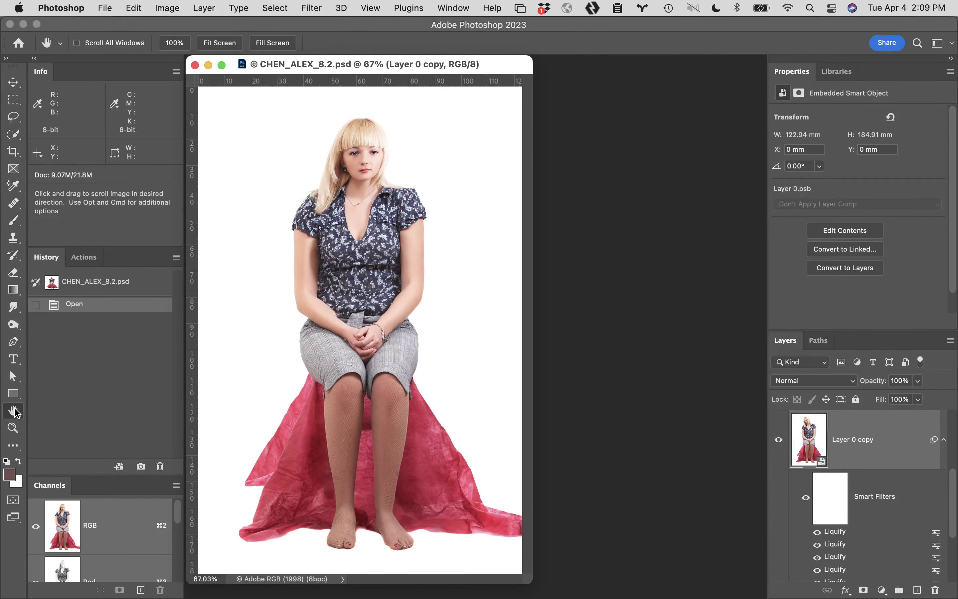
pyautogui.press('super+space')
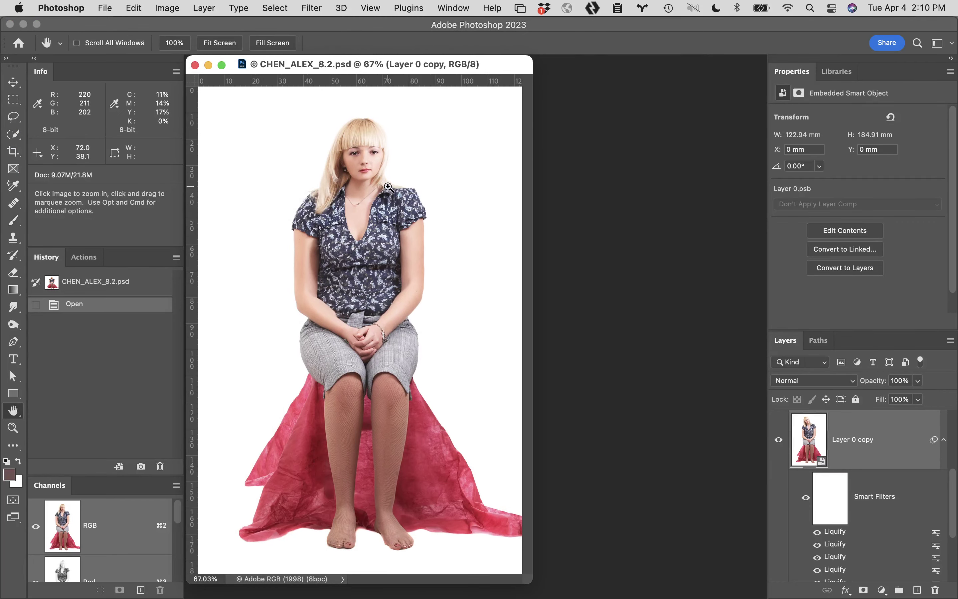
pyautogui.click(388, 187)
pyautogui.click(437, 217)
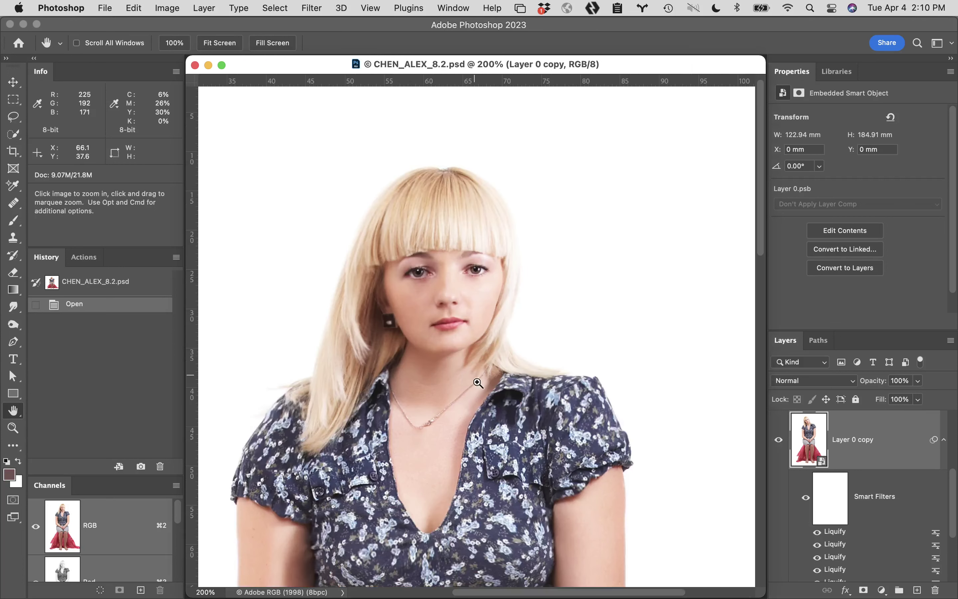
pyautogui.press('super+j')
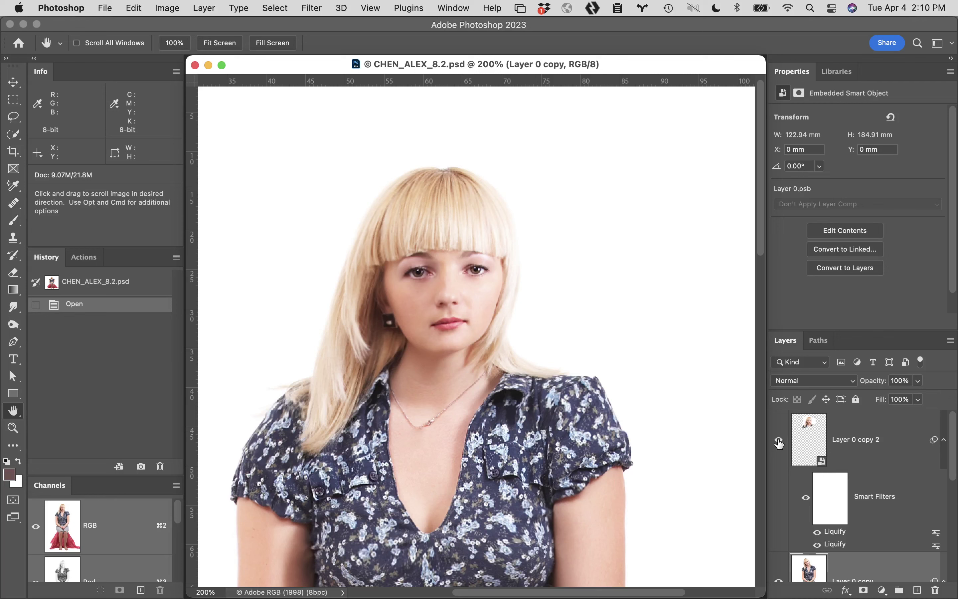
pyautogui.scroll(-3, 846, 508)
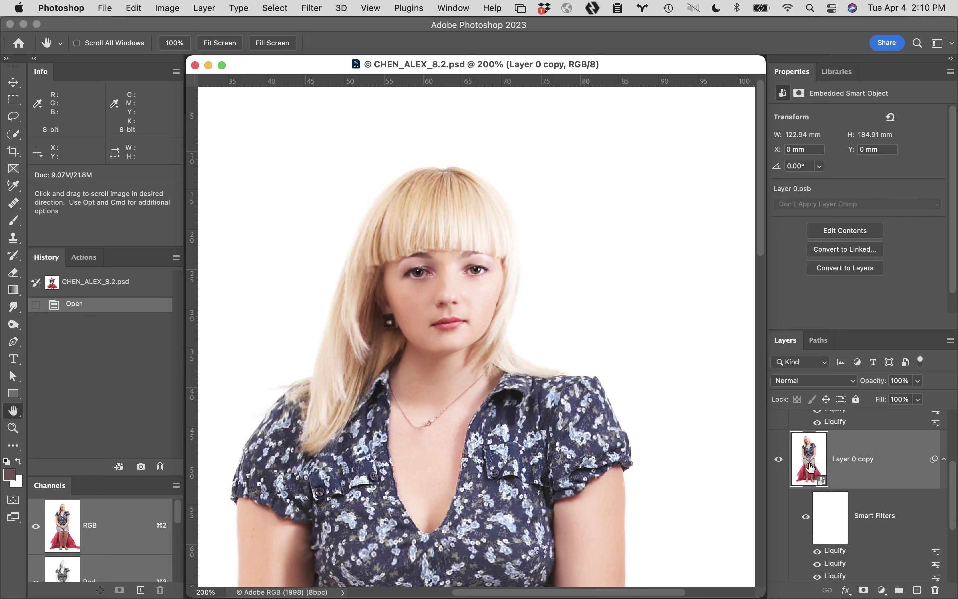
pyautogui.scroll(-1, 811, 468)
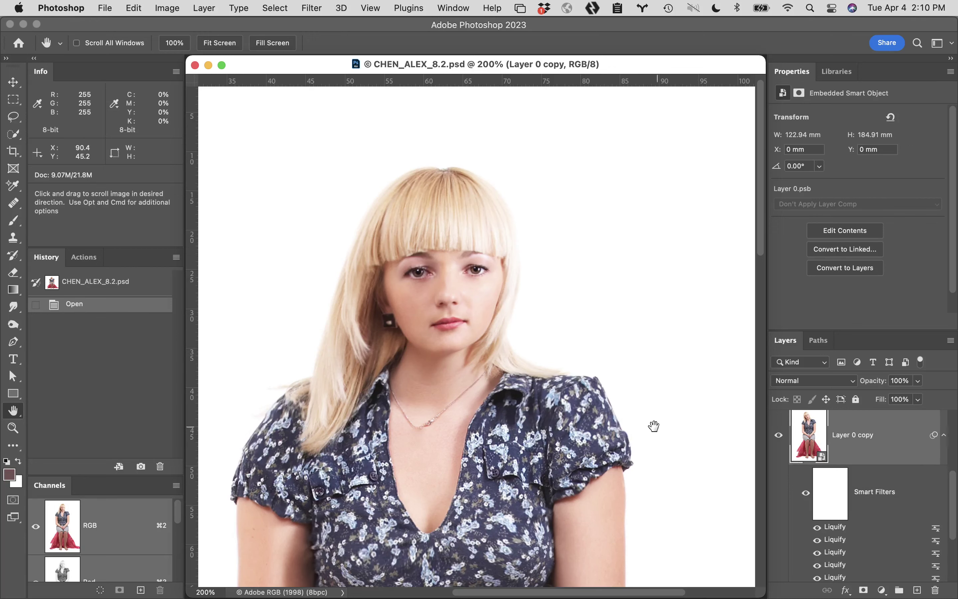
pyautogui.keyDown('alt'); pyautogui.click(590, 389); pyautogui.keyUp('alt')
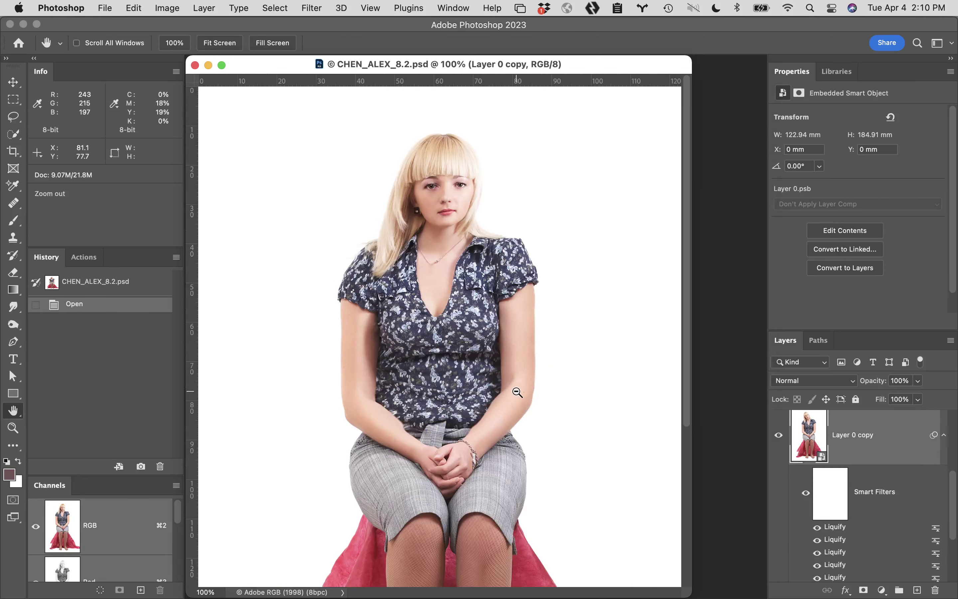
pyautogui.keyDown('alt'); pyautogui.click(518, 393); pyautogui.keyUp('alt')
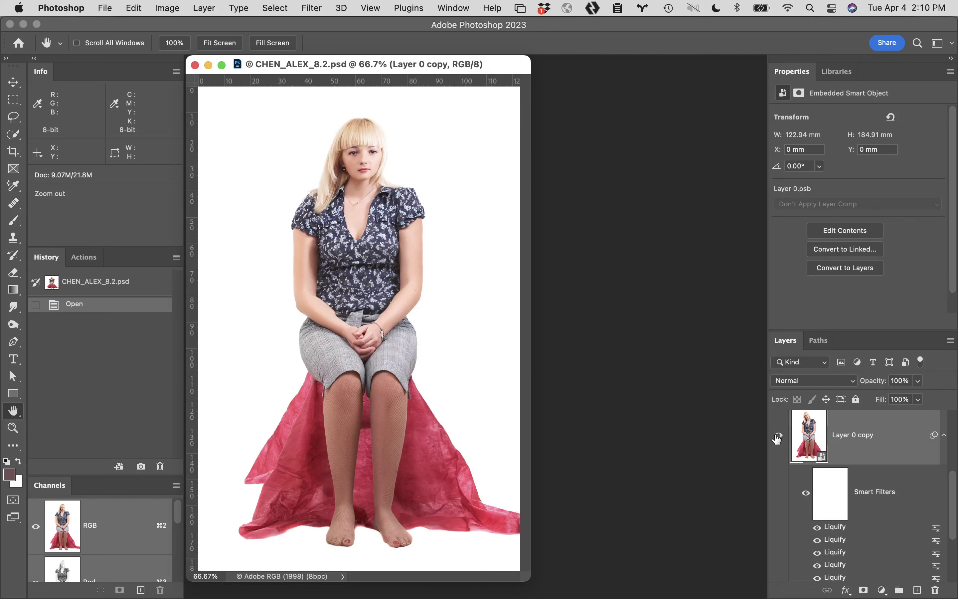
pyautogui.click(779, 435)
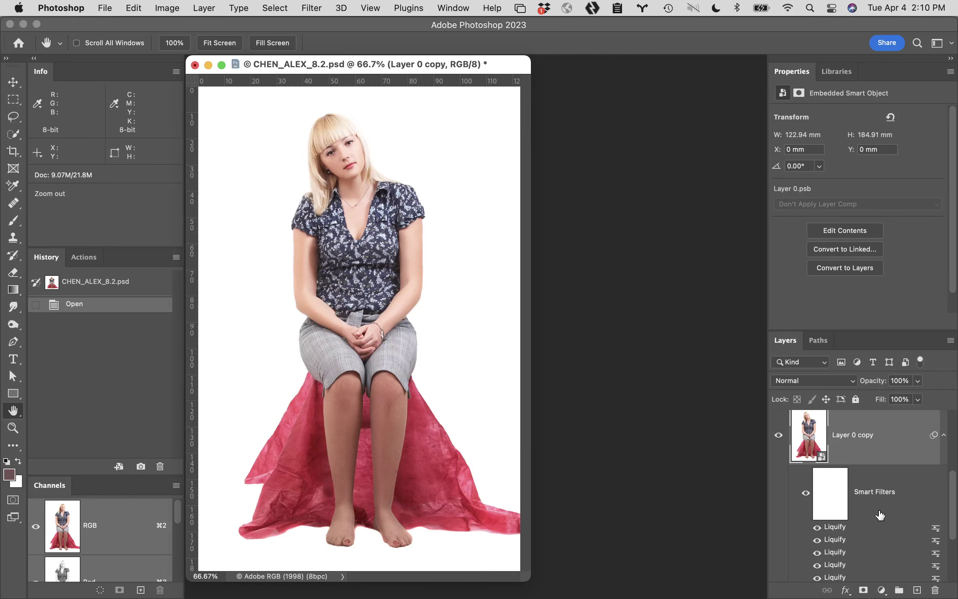
pyautogui.scroll(-3, 880, 515)
pyautogui.scroll(5, 881, 515)
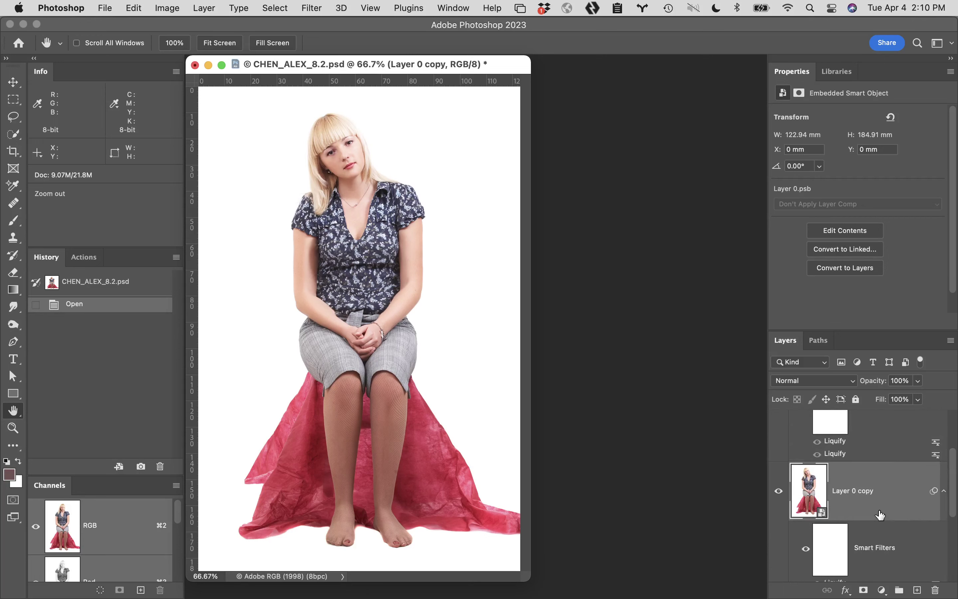
pyautogui.scroll(-5, 866, 569)
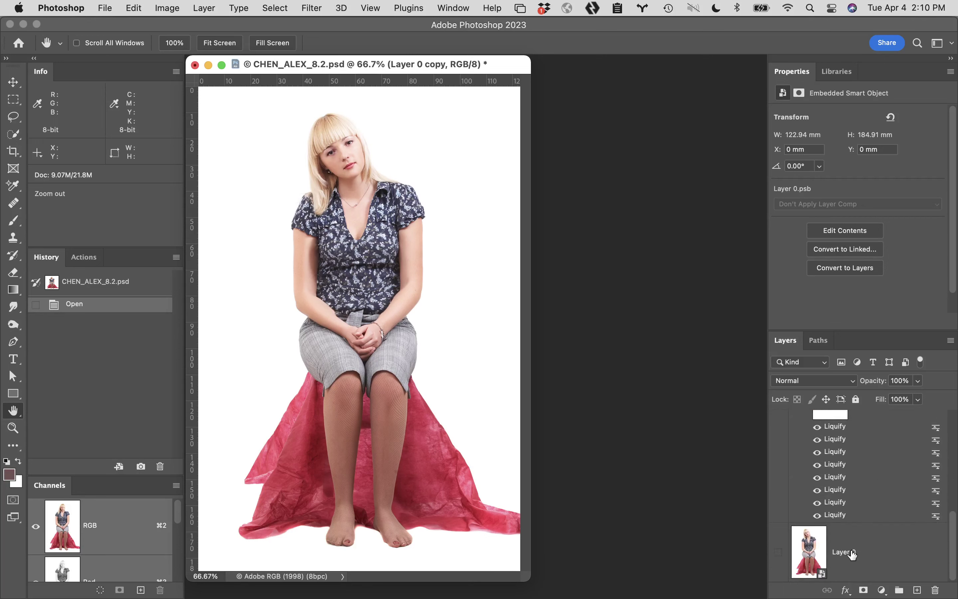
pyautogui.keyDown('alt'); pyautogui.click(779, 552); pyautogui.keyUp('alt')
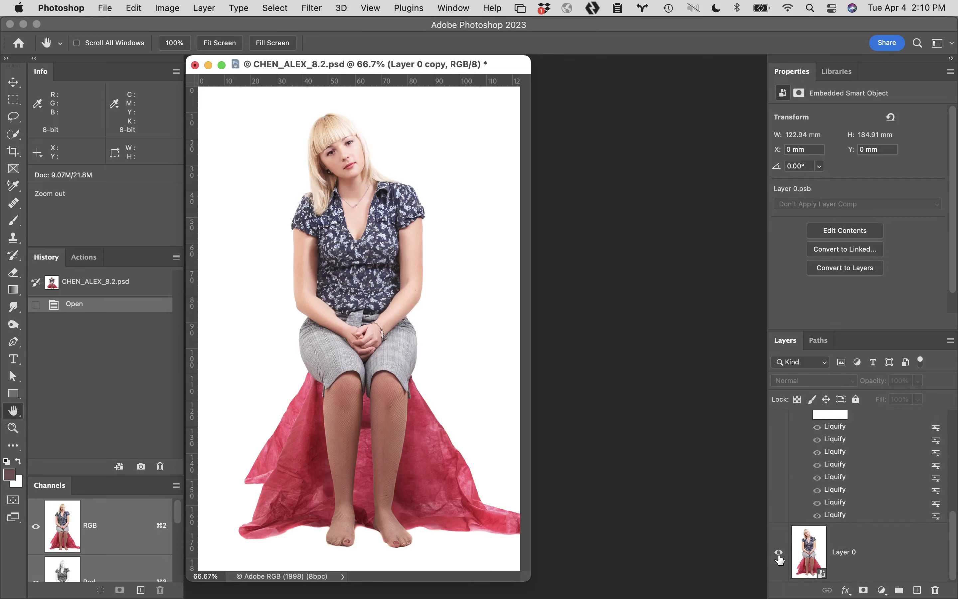
pyautogui.keyDown('alt'); pyautogui.click(779, 552); pyautogui.keyUp('alt')
pyautogui.keyDown('alt'); pyautogui.click(779, 552); pyautogui.keyUp('alt')
pyautogui.keyDown('alt'); pyautogui.click(779, 553); pyautogui.keyUp('alt')
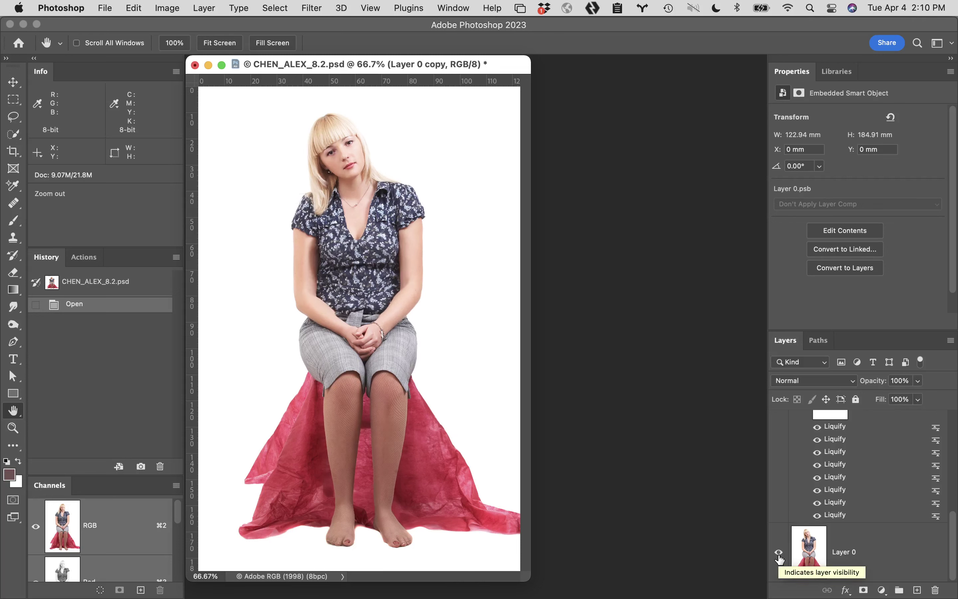
pyautogui.scroll(5, 779, 559)
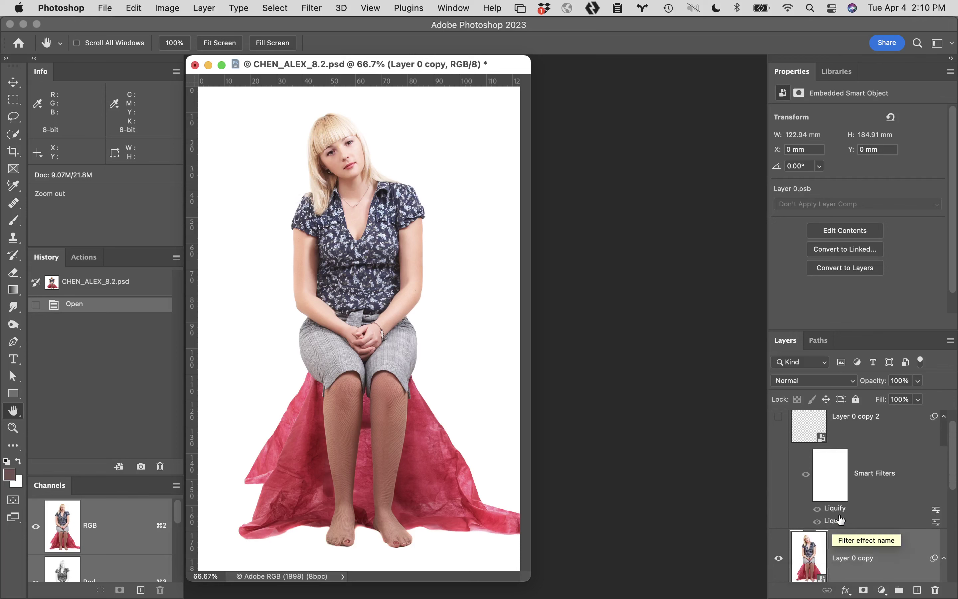
pyautogui.scroll(1, 841, 519)
# Show Layer 0 copy 2's reshaped head and zoom to 200% on the face
pyautogui.click(780, 442)
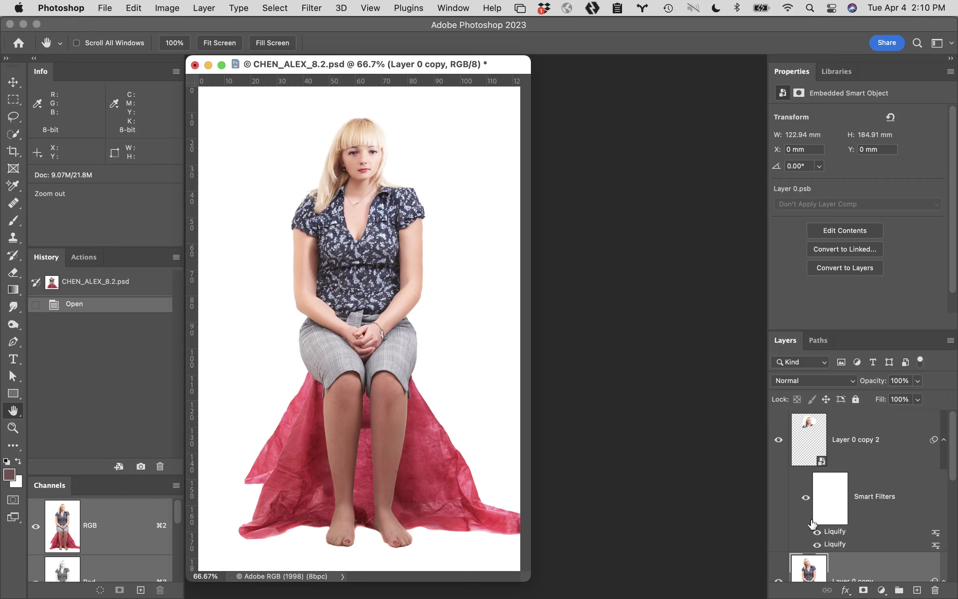
pyautogui.keyDown('super'); pyautogui.click(376, 159); pyautogui.keyUp('super')
pyautogui.keyDown('super'); pyautogui.click(404, 181); pyautogui.keyUp('super')
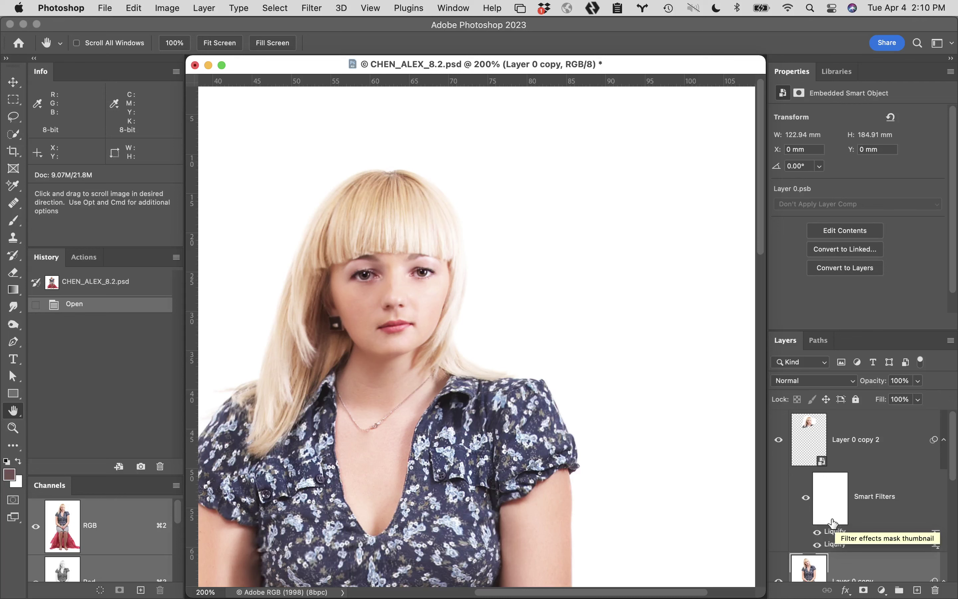
# Invert Layer 0 copy 2's Liquify filter mask several times, ending with it white
pyautogui.click(833, 502)
pyautogui.press('super+i')
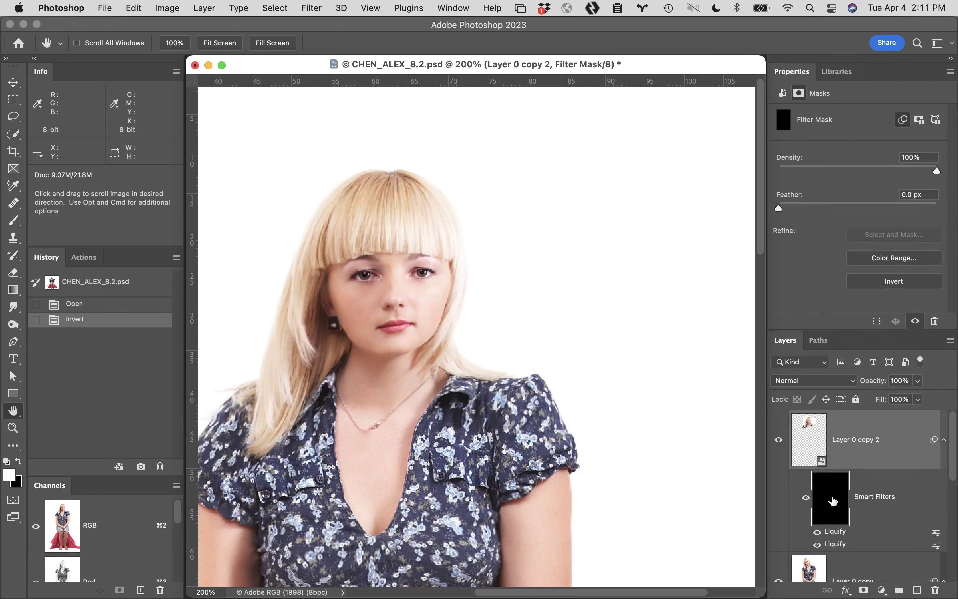
pyautogui.press('super+i')
pyautogui.press('super+i')
pyautogui.press('super+i')
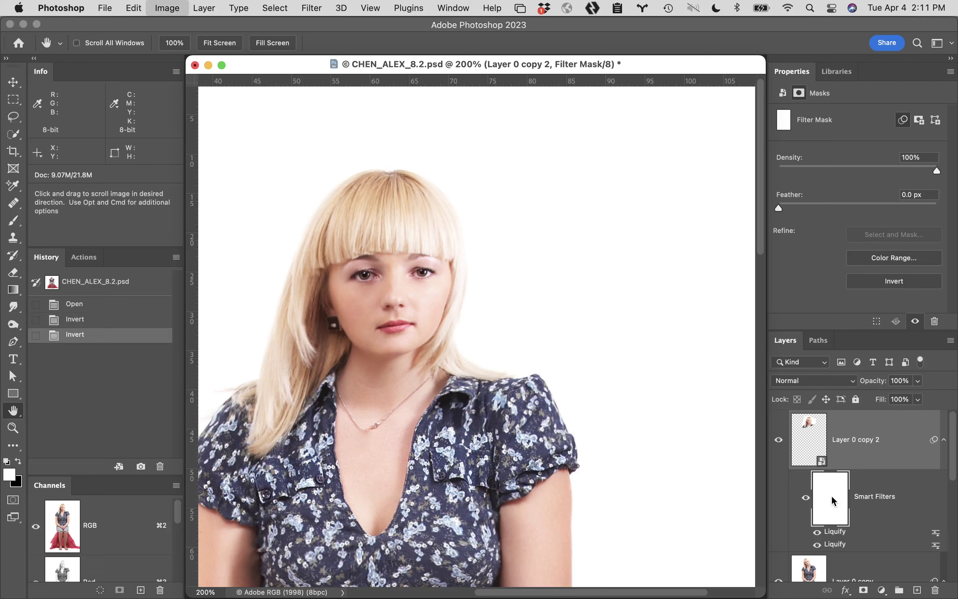
pyautogui.press('super+i')
pyautogui.press('super+i')
pyautogui.press('super+i')
pyautogui.press('super+i')
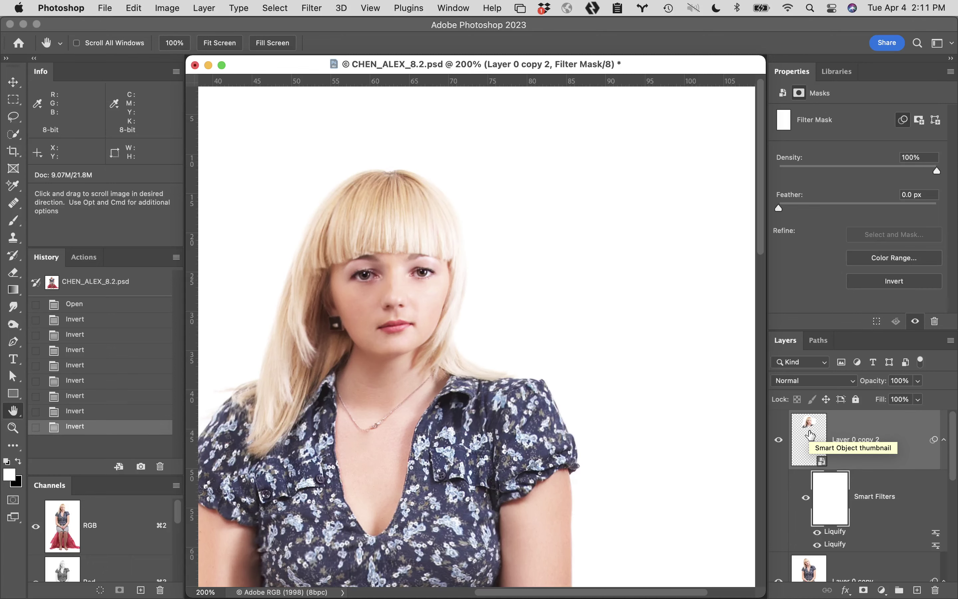
# Preview Layer 0 copy 2's .psb contents, then solo that layer and start Free Transform
pyautogui.doubleClick(810, 435)
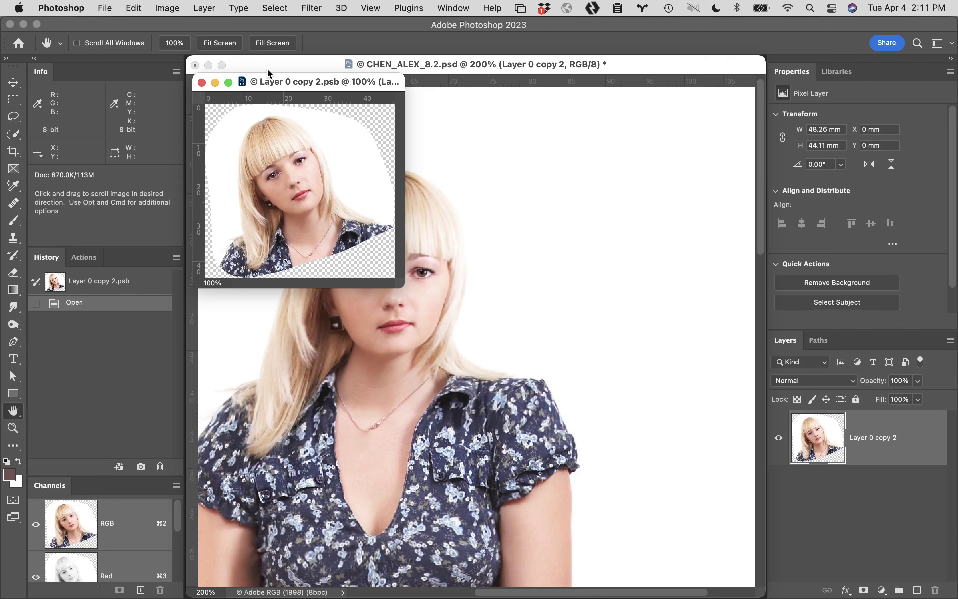
pyautogui.click(201, 81)
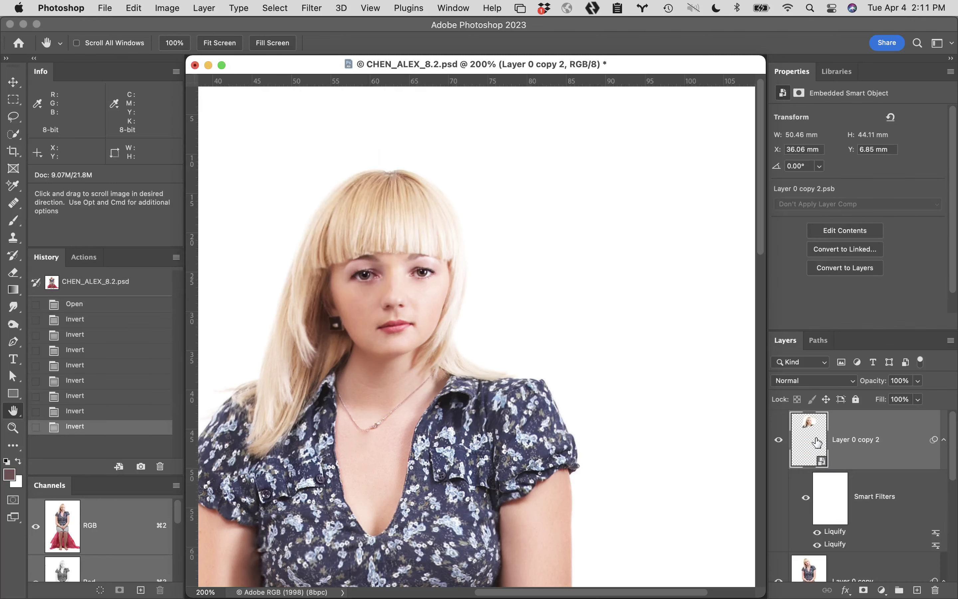
pyautogui.keyDown('alt'); pyautogui.click(779, 442); pyautogui.keyUp('alt')
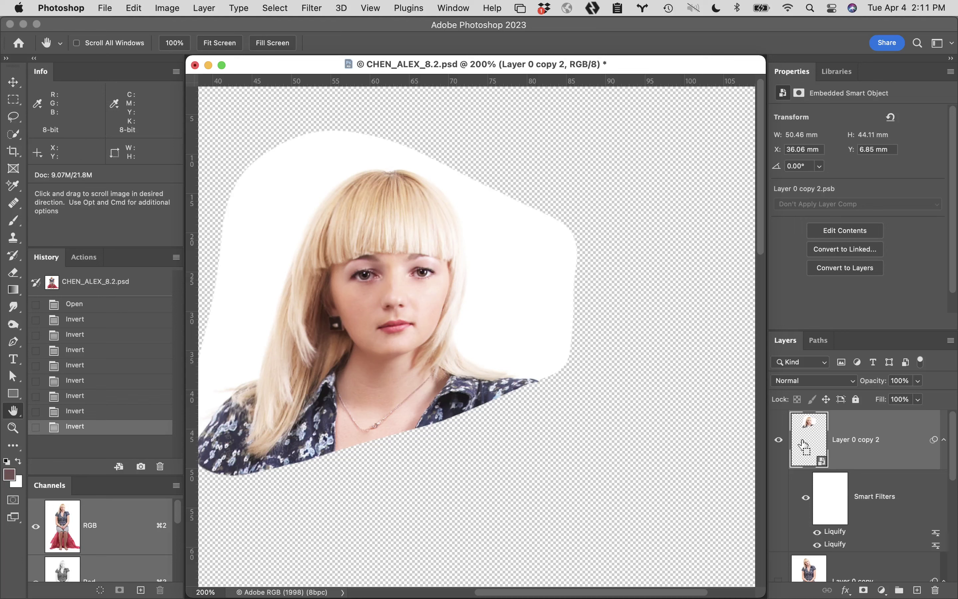
pyautogui.press('super+t')
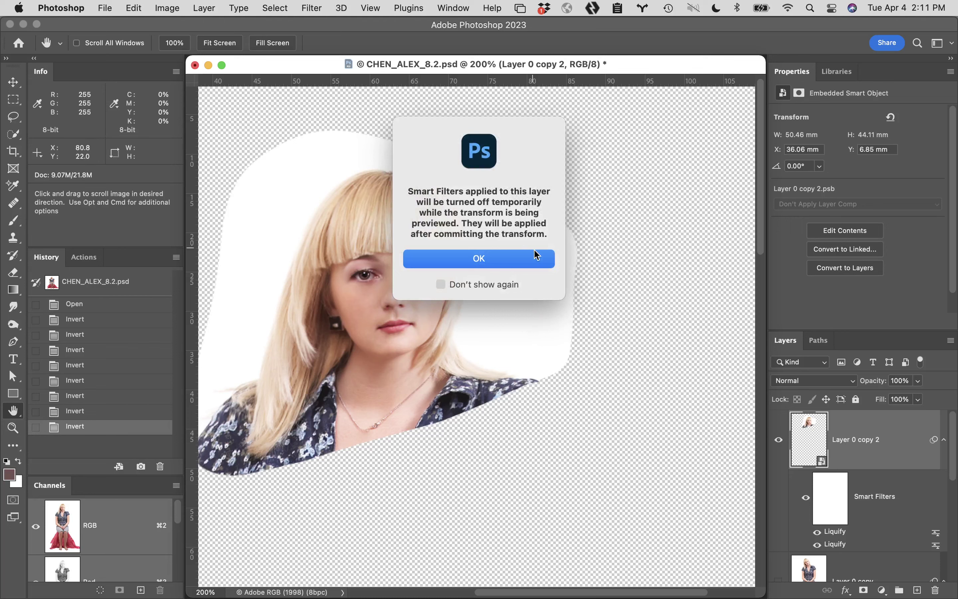
# Accept the smart filters warning, commit the head's transform, and recheck the smart object contents
pyautogui.click(535, 254)
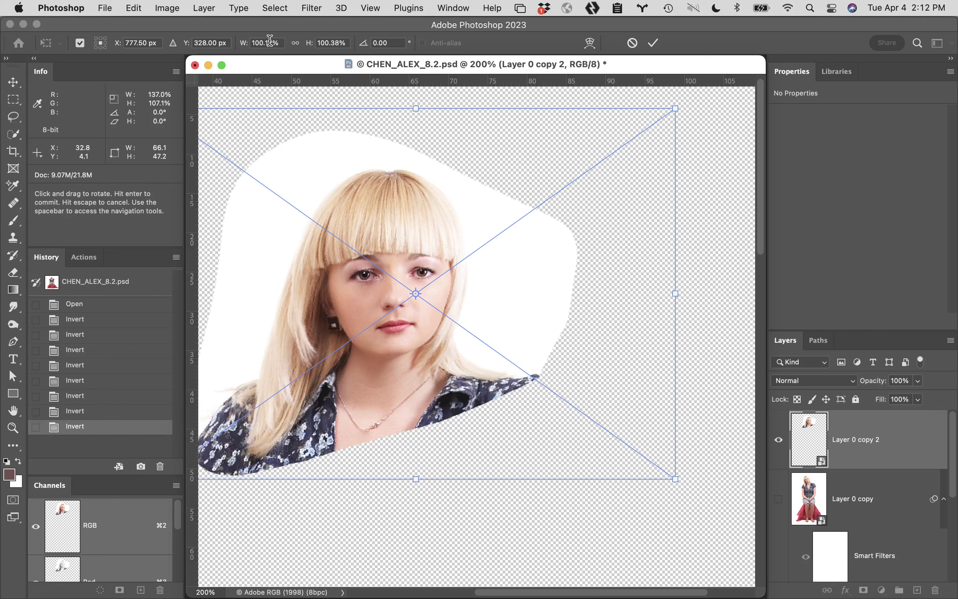
pyautogui.click(652, 44)
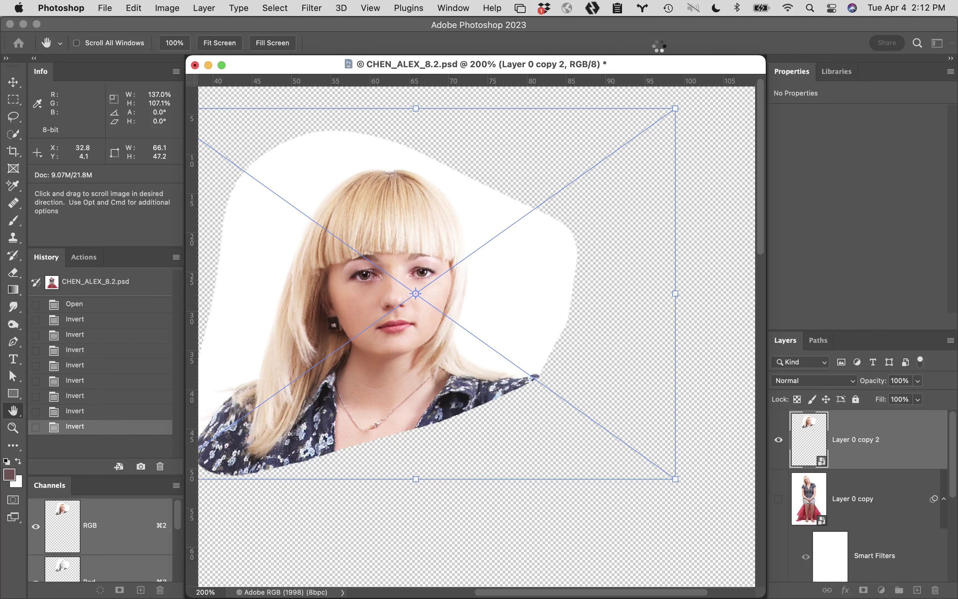
pyautogui.doubleClick(816, 439)
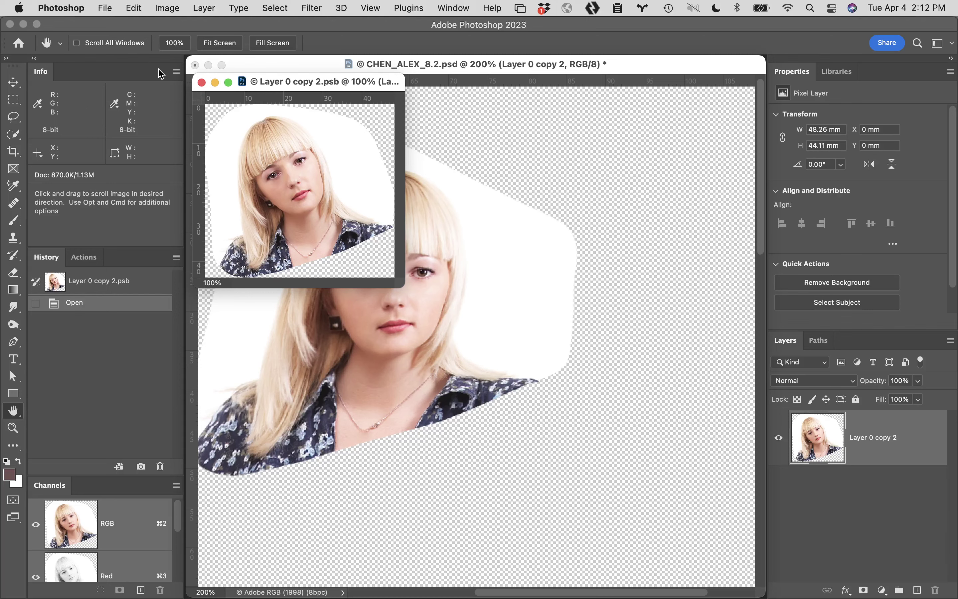
pyautogui.click(202, 82)
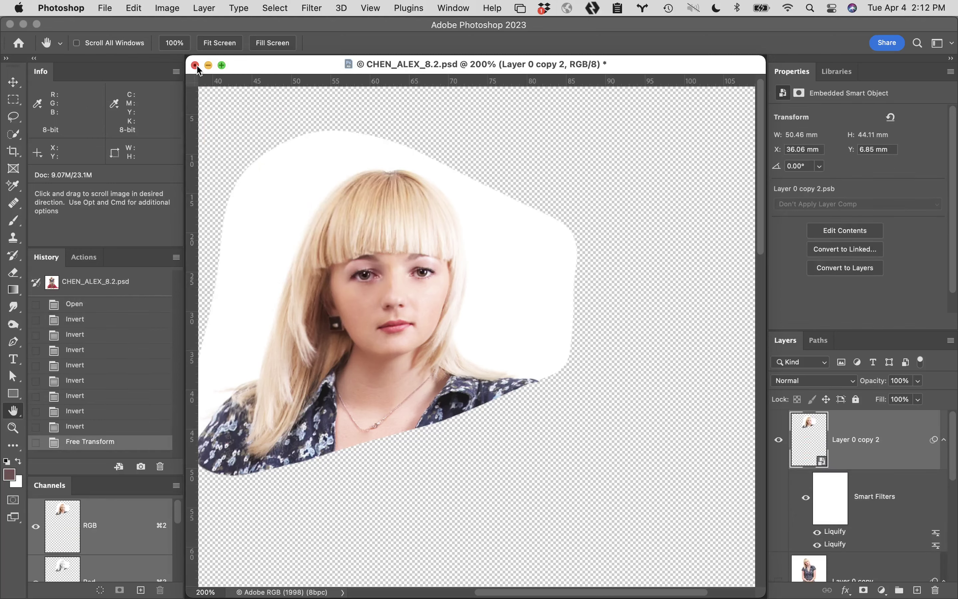
pyautogui.click(195, 64)
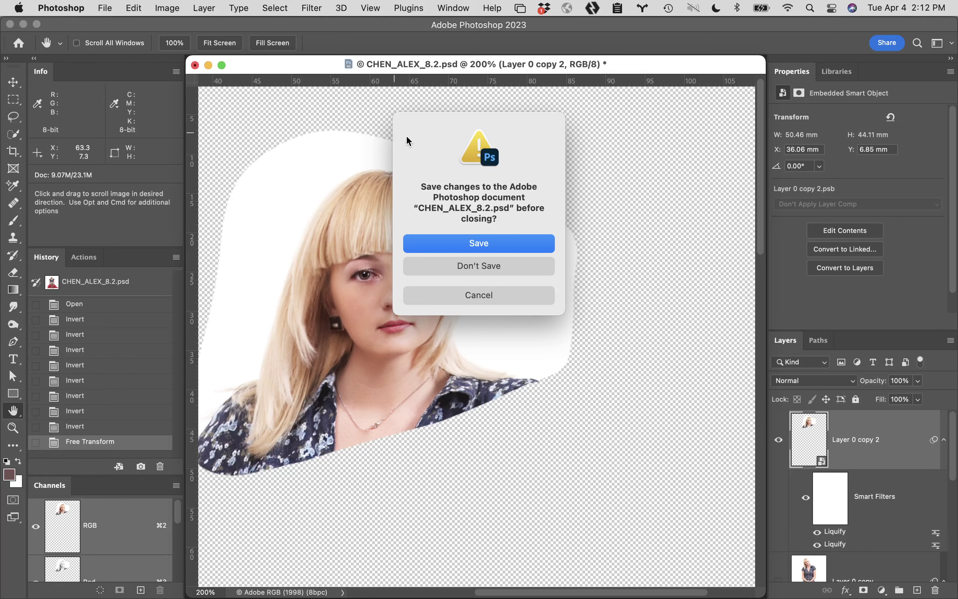
pyautogui.click(505, 264)
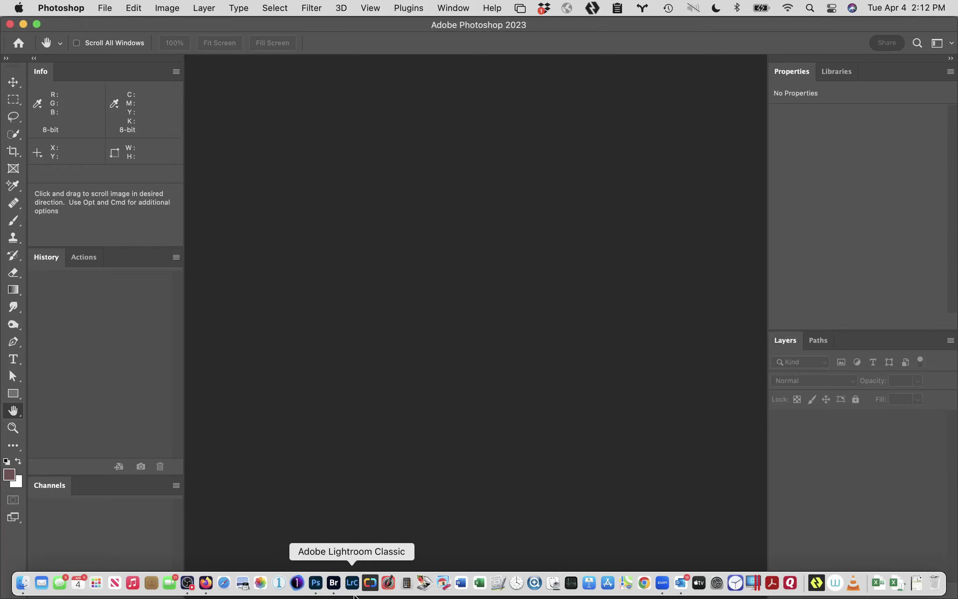
pyautogui.click(339, 584)
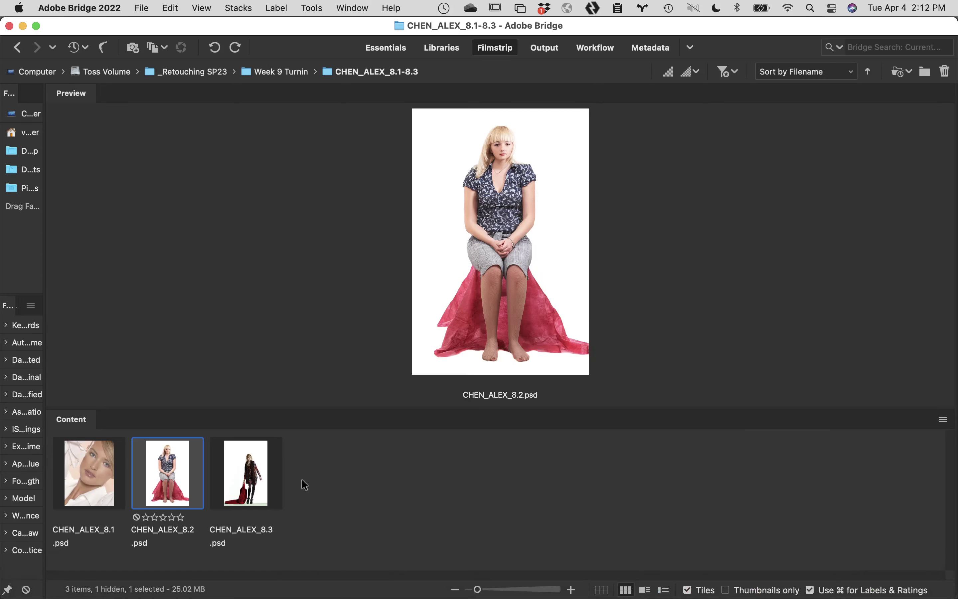
pyautogui.click(17, 47)
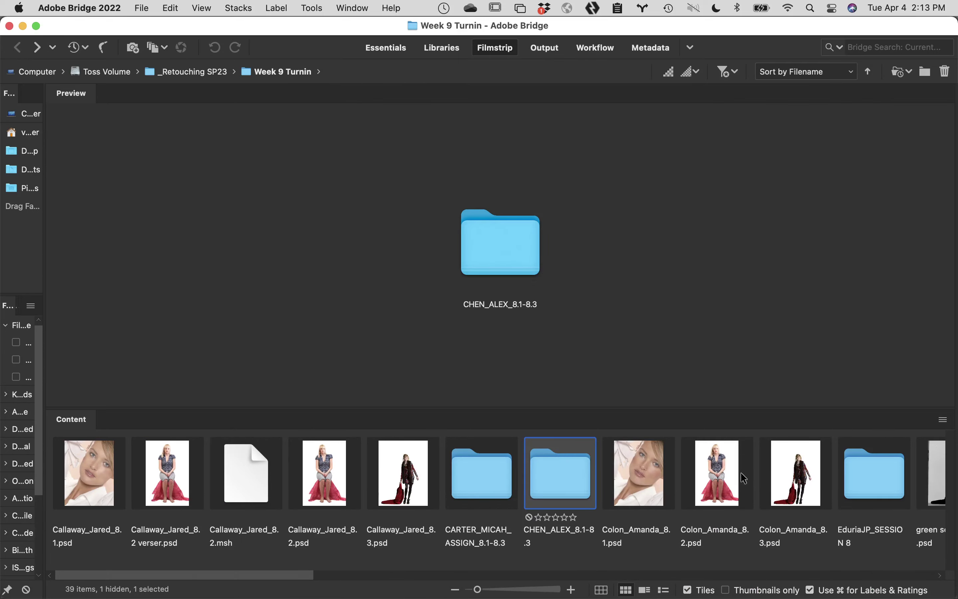
pyautogui.doubleClick(715, 466)
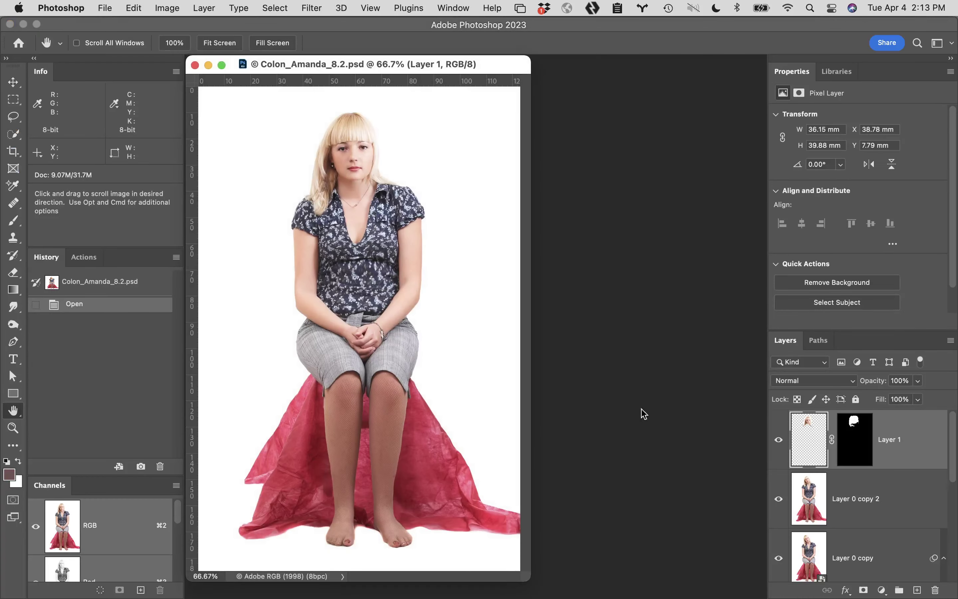
pyautogui.keyDown('super'); pyautogui.click(357, 403); pyautogui.keyUp('super')
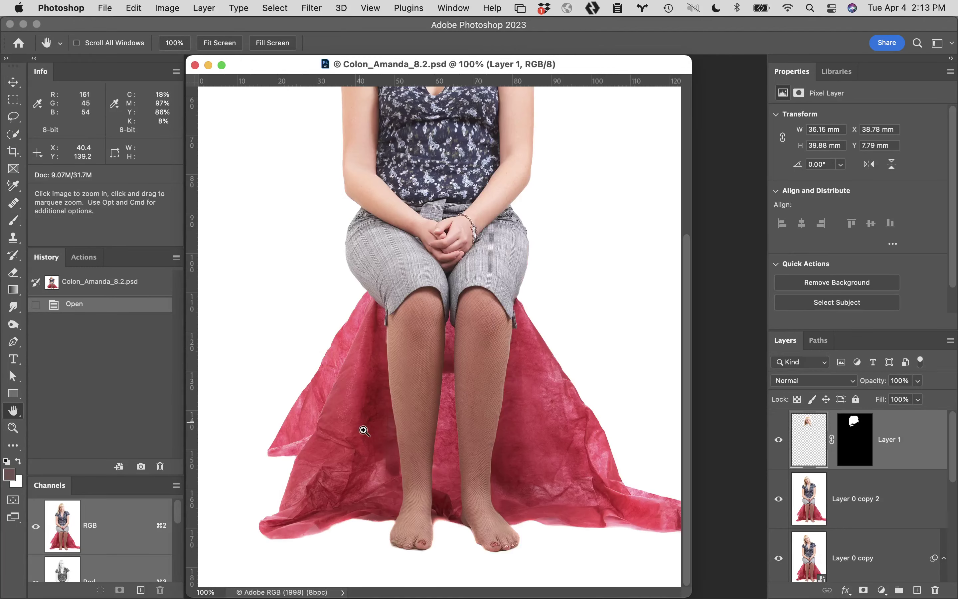
pyautogui.keyDown('super'); pyautogui.click(423, 362); pyautogui.keyUp('super')
pyautogui.keyDown('super'); pyautogui.click(424, 362); pyautogui.keyUp('super')
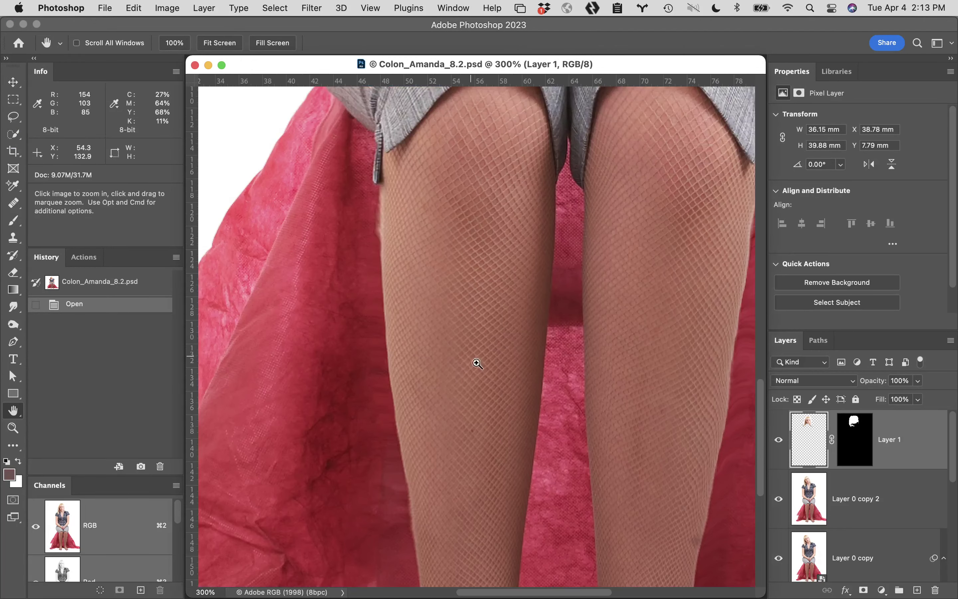
pyautogui.keyDown('super'); pyautogui.click(474, 353); pyautogui.keyUp('super')
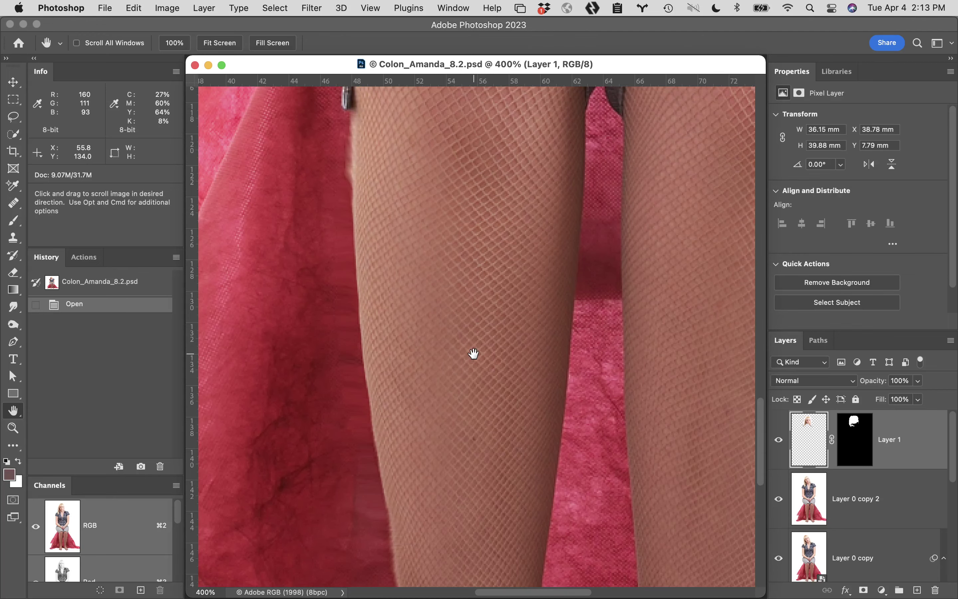
pyautogui.moveTo(479, 336); pyautogui.dragTo(458, 456)
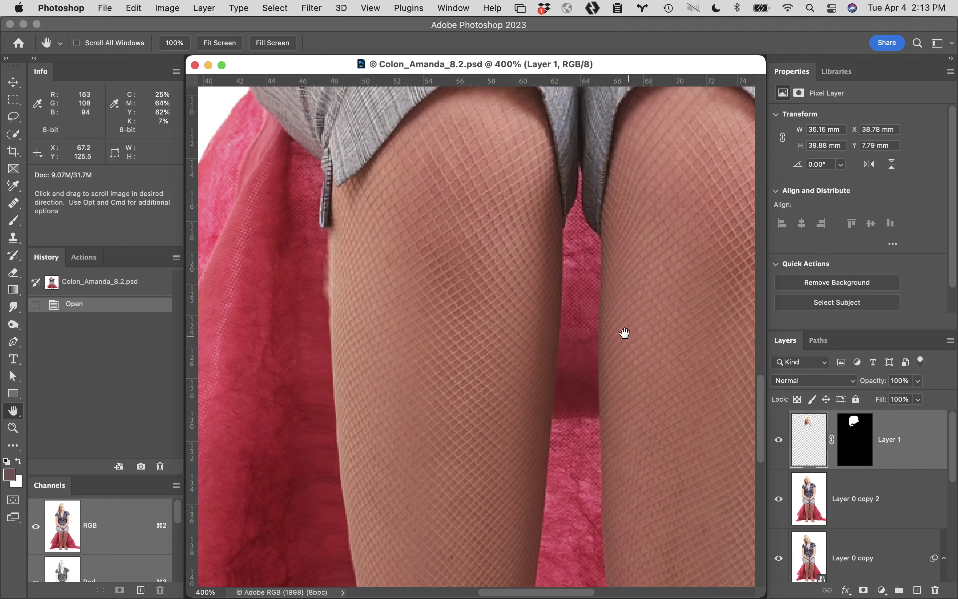
pyautogui.moveTo(465, 293); pyautogui.dragTo(496, 366)
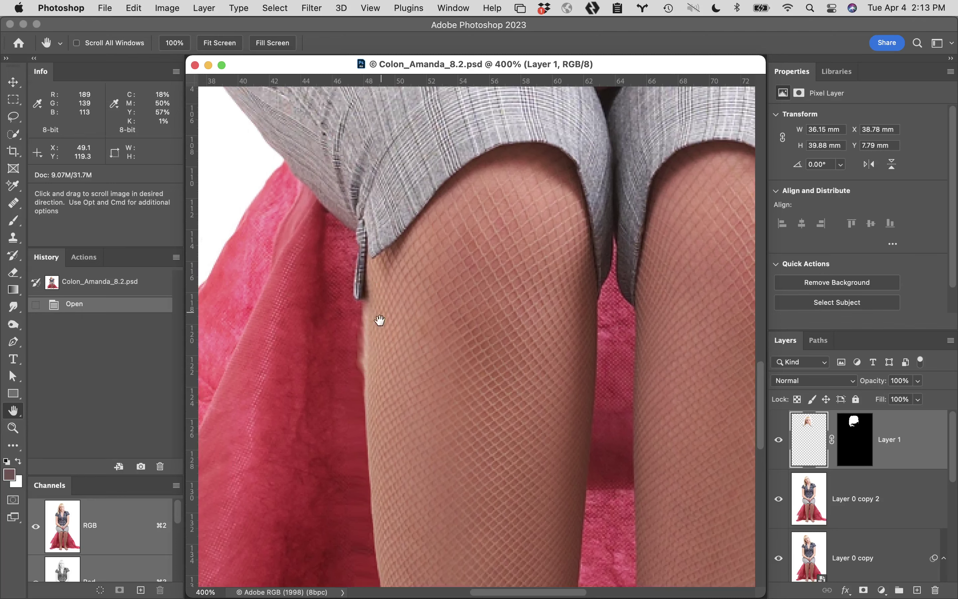
pyautogui.keyDown('super'); pyautogui.click(381, 331); pyautogui.keyUp('super')
pyautogui.keyDown('super'); pyautogui.click(480, 361); pyautogui.keyUp('super')
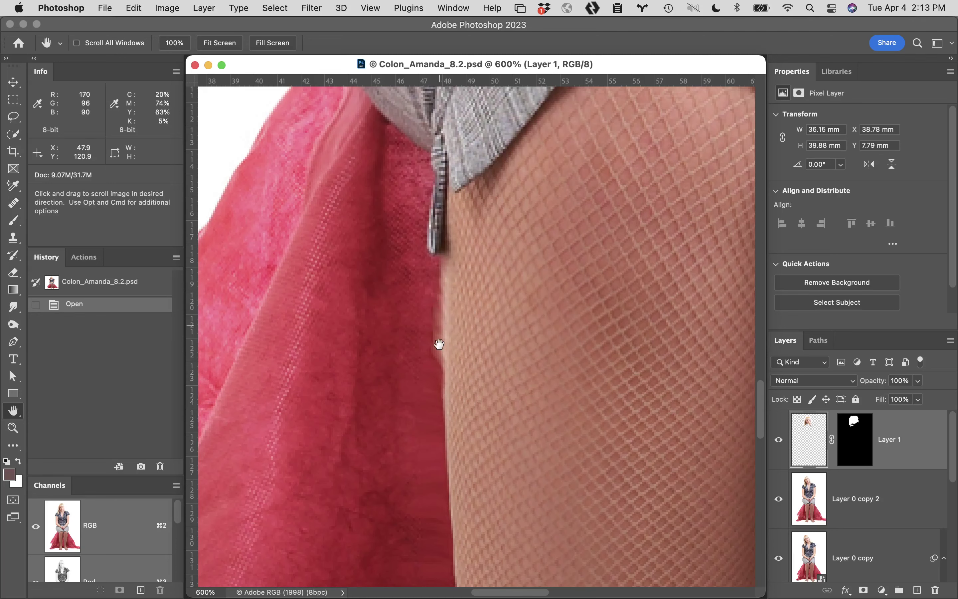
pyautogui.moveTo(524, 404); pyautogui.dragTo(470, 265)
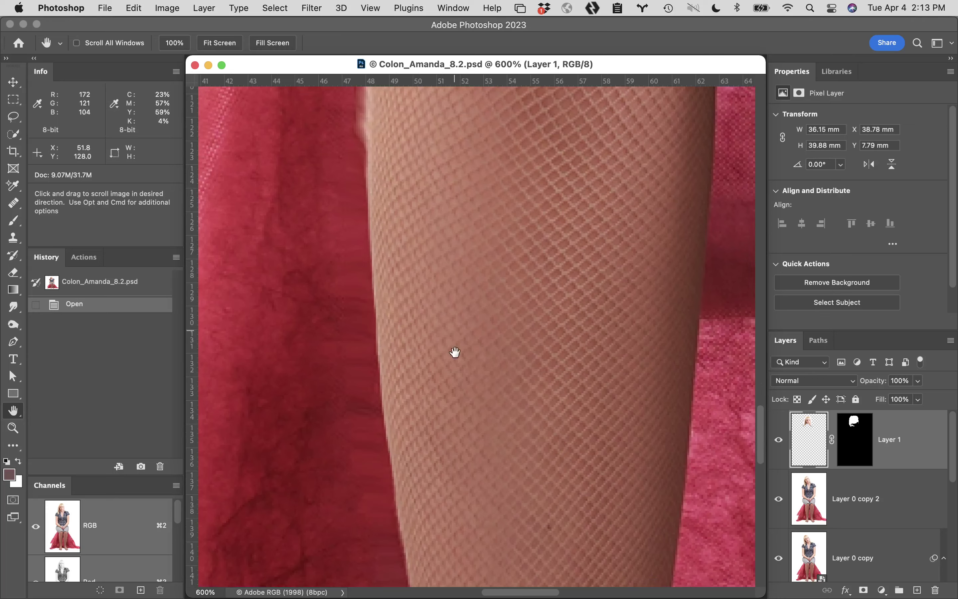
pyautogui.moveTo(456, 352); pyautogui.dragTo(483, 137)
pyautogui.moveTo(481, 246); pyautogui.dragTo(443, 161)
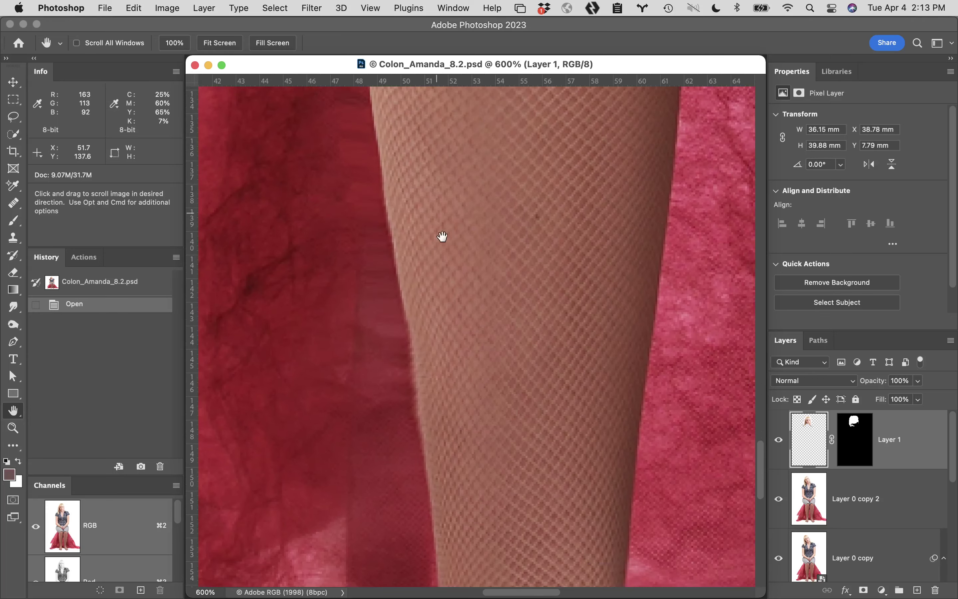
pyautogui.moveTo(459, 259); pyautogui.dragTo(456, 173)
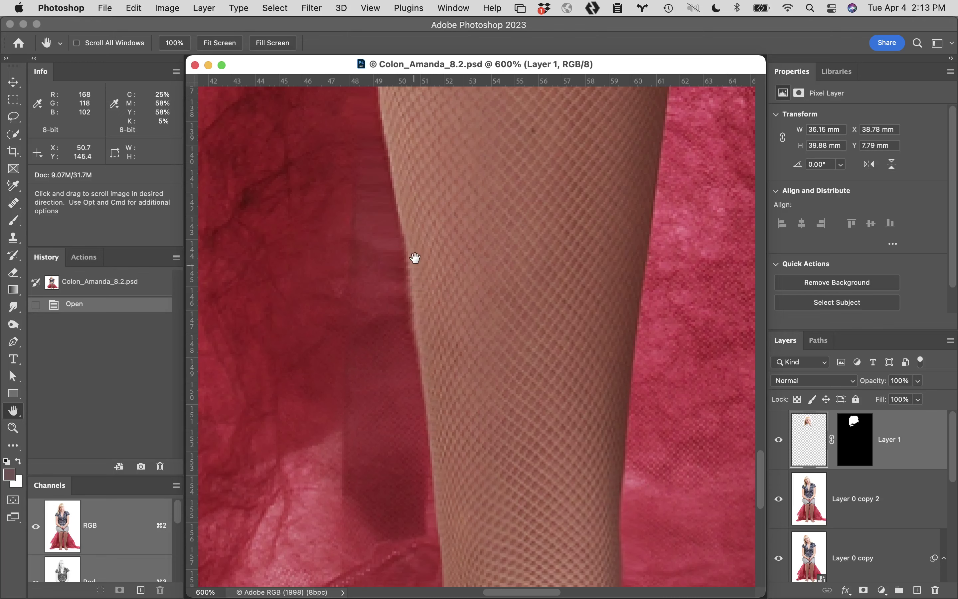
pyautogui.moveTo(528, 262); pyautogui.dragTo(380, 329)
pyautogui.moveTo(402, 291); pyautogui.dragTo(257, 552)
pyautogui.moveTo(689, 348); pyautogui.dragTo(509, 447)
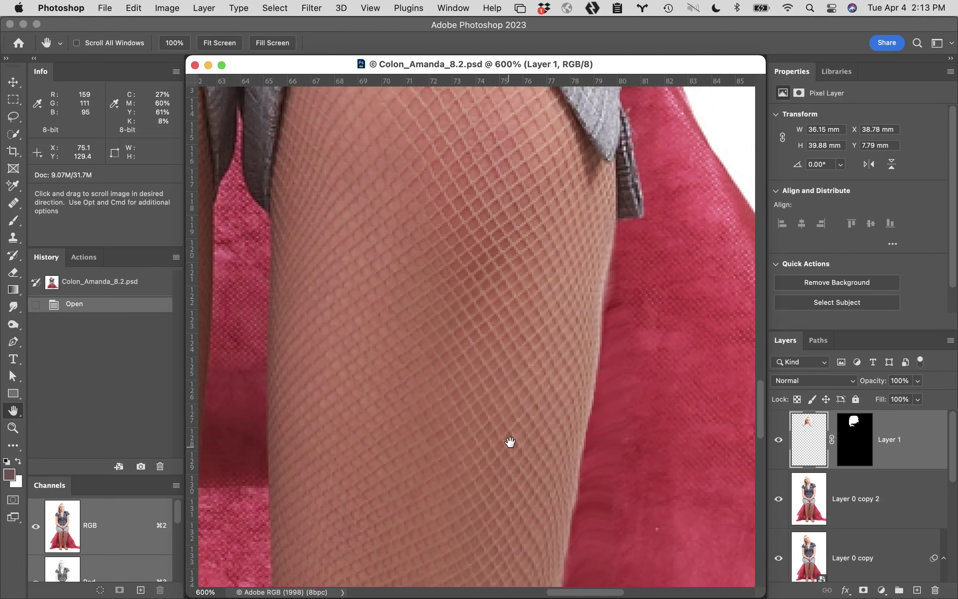
pyautogui.moveTo(552, 337); pyautogui.dragTo(383, 291)
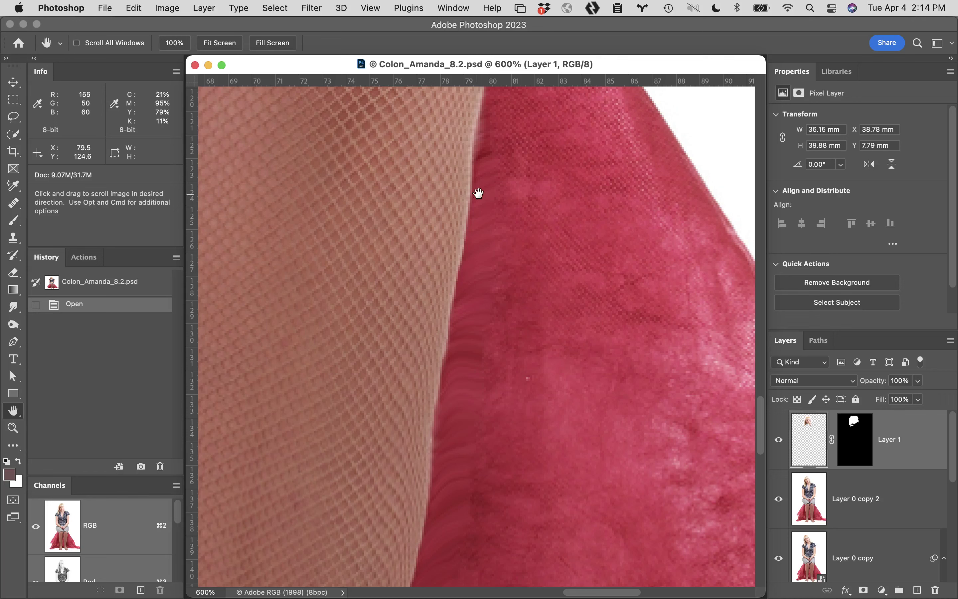
pyautogui.moveTo(486, 216); pyautogui.dragTo(663, 379)
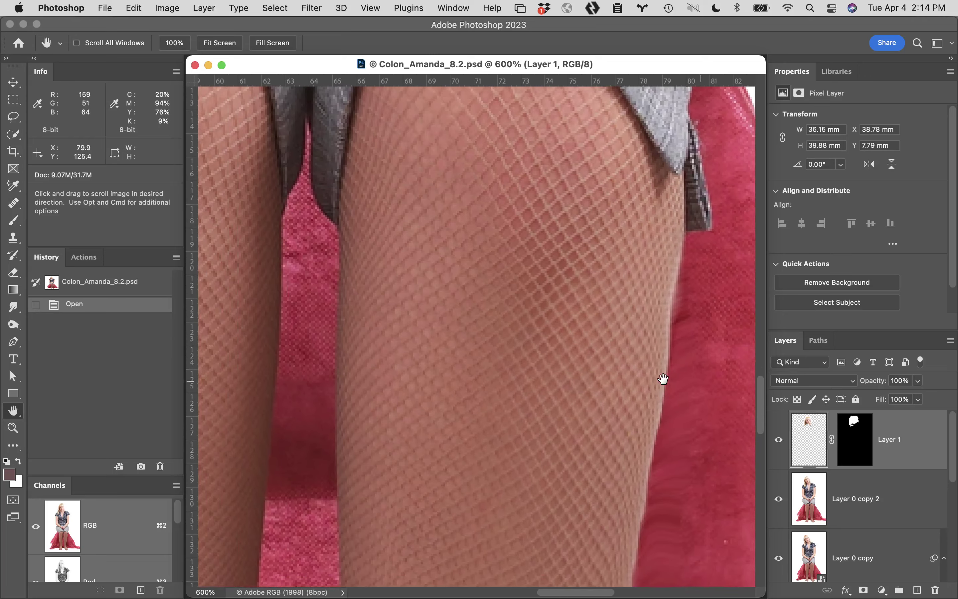
pyautogui.moveTo(300, 369); pyautogui.dragTo(524, 353)
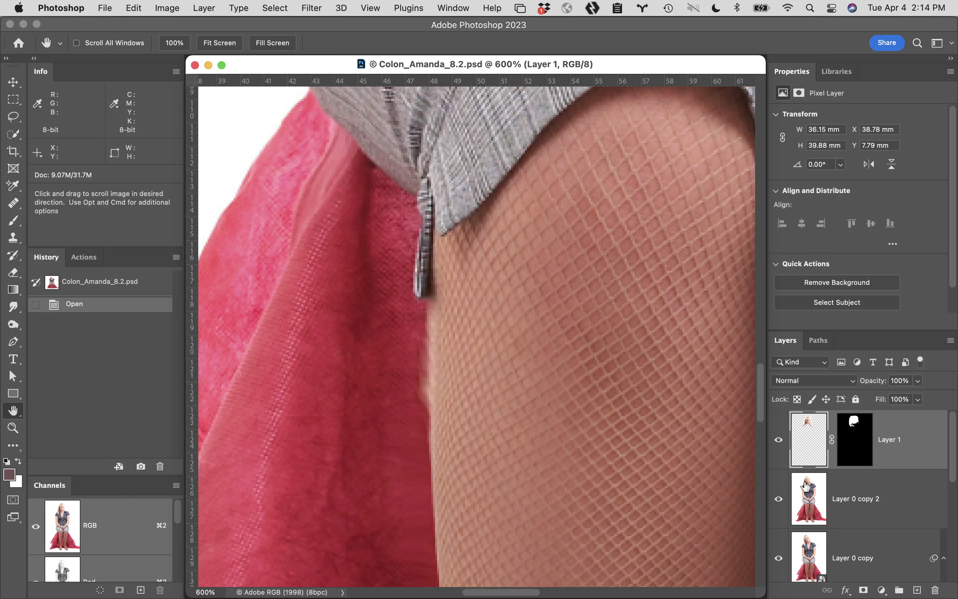
pyautogui.scroll(-5, 806, 487)
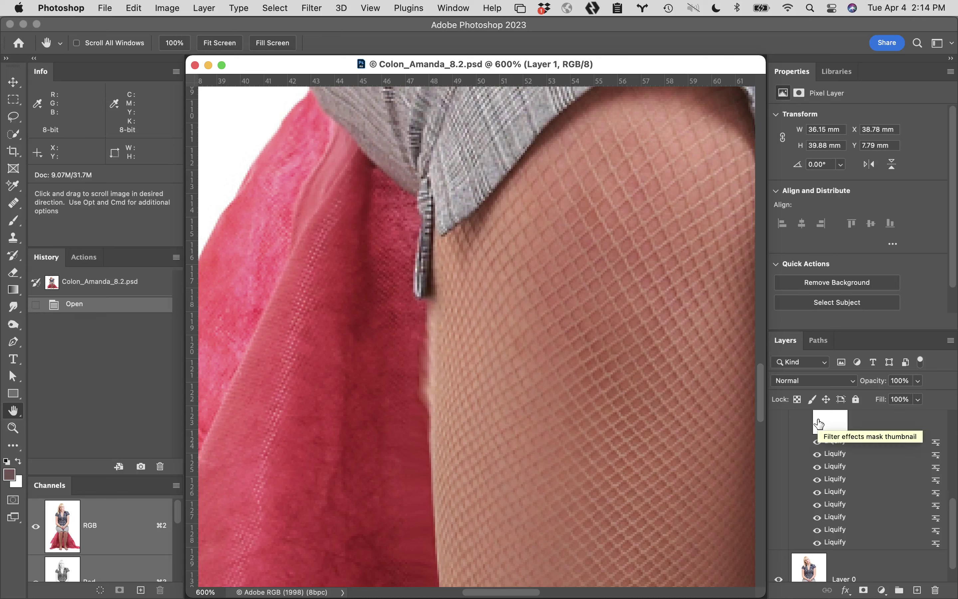
# Hide Layer 0 copy's second Liquify filter to compare, re-enable it, and reopen Liquify
pyautogui.click(817, 455)
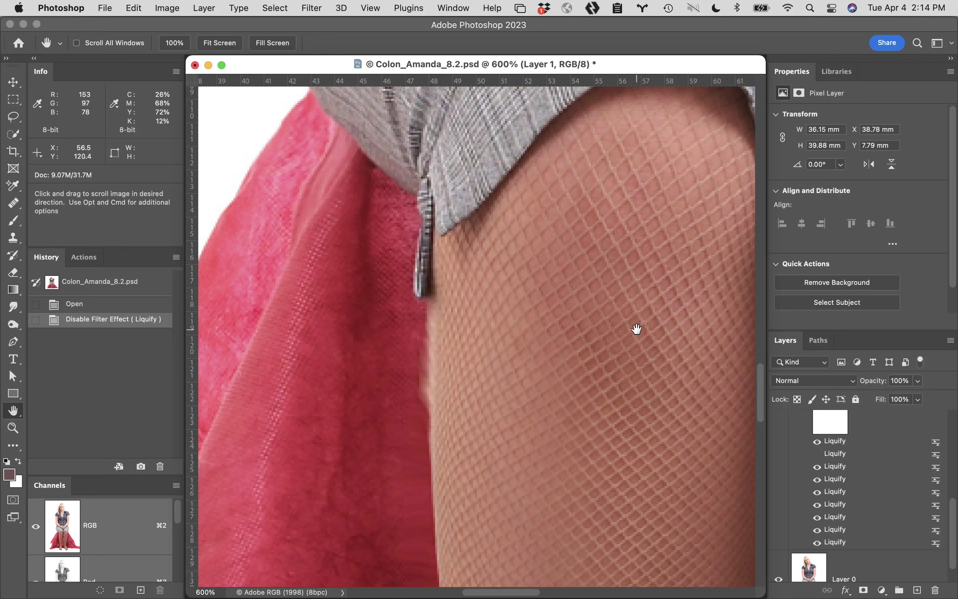
pyautogui.moveTo(671, 64); pyautogui.dragTo(662, 53)
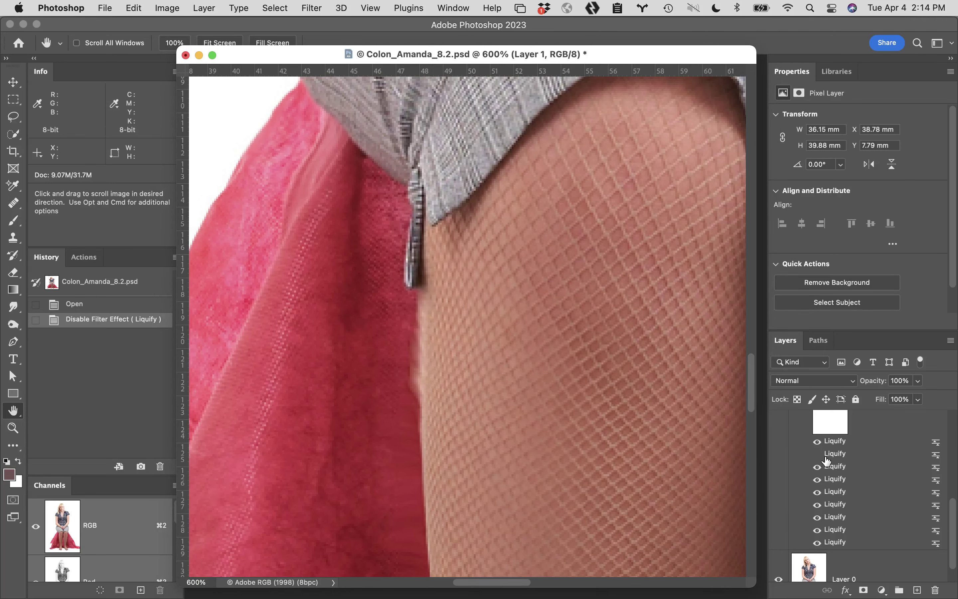
pyautogui.scroll(5, 815, 453)
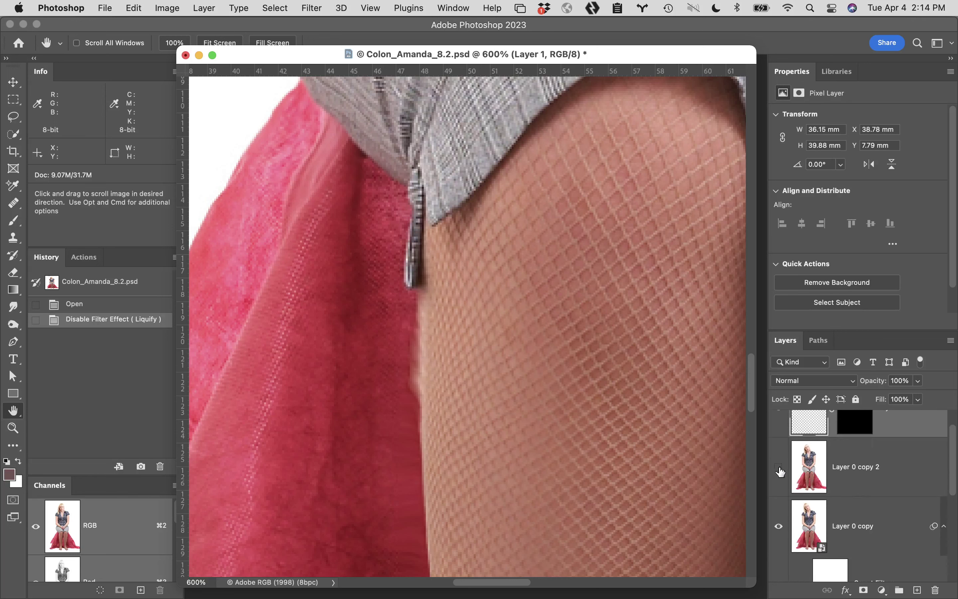
pyautogui.click(779, 467)
pyautogui.scroll(-4, 840, 502)
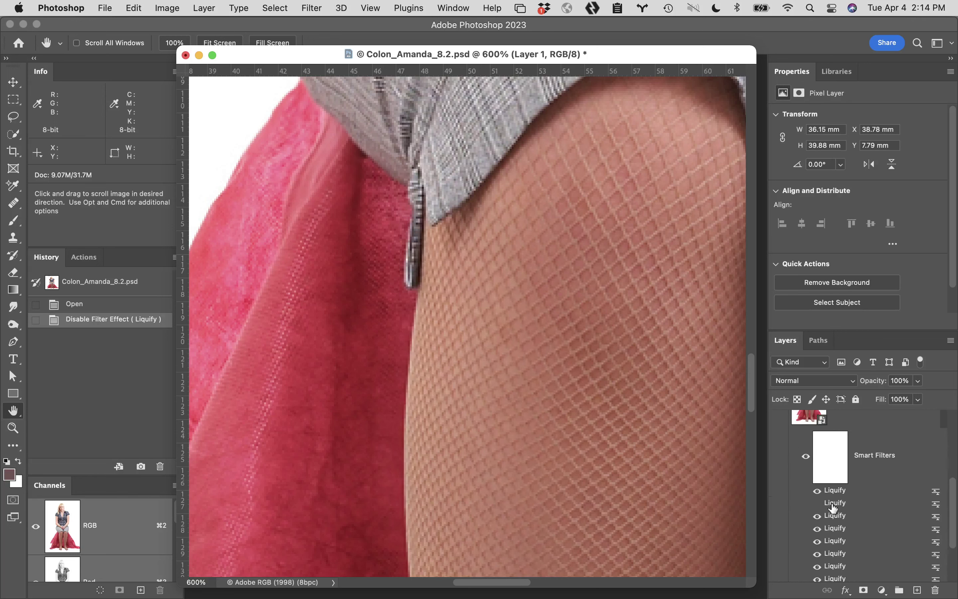
pyautogui.click(818, 504)
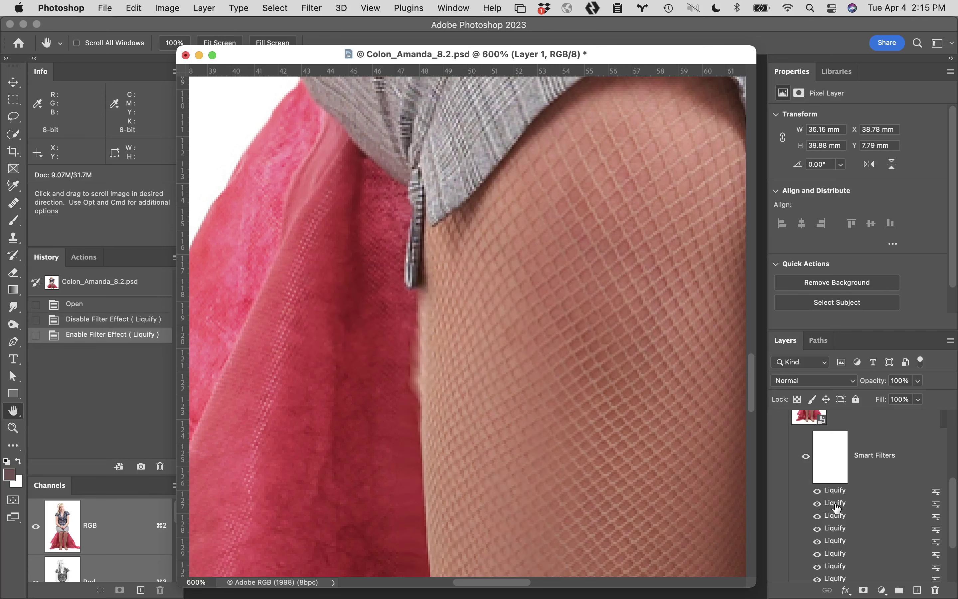
pyautogui.click(837, 508)
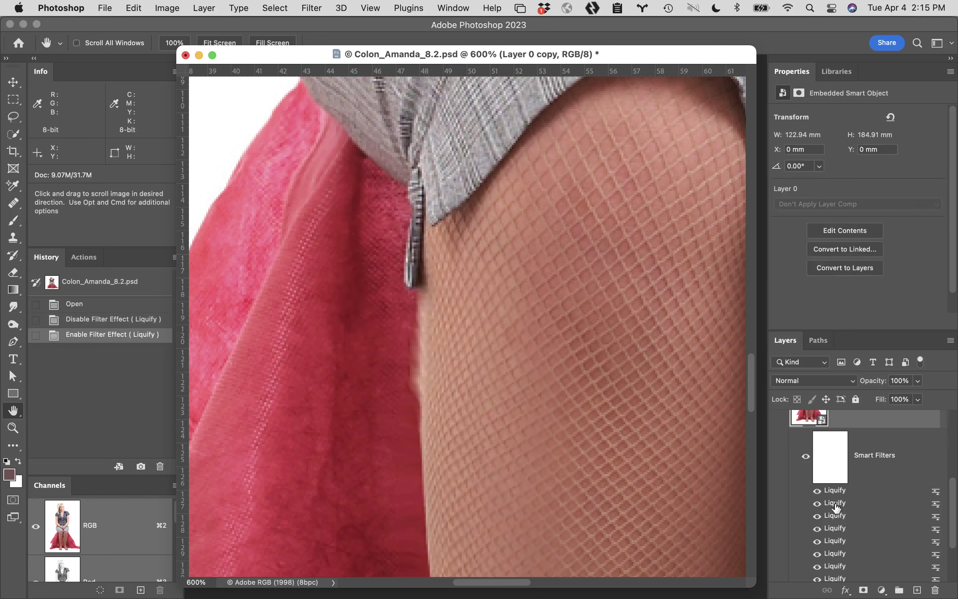
pyautogui.doubleClick(838, 508)
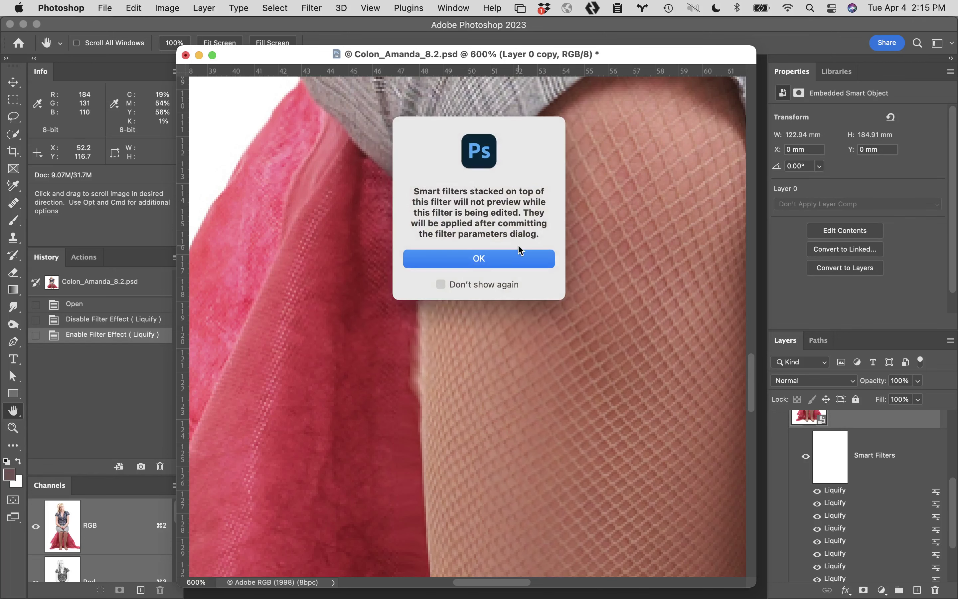
# Dismiss the stacked-filters warning, turn off Show Mesh, and zoom to 600% on the thigh by the zipper
pyautogui.click(520, 259)
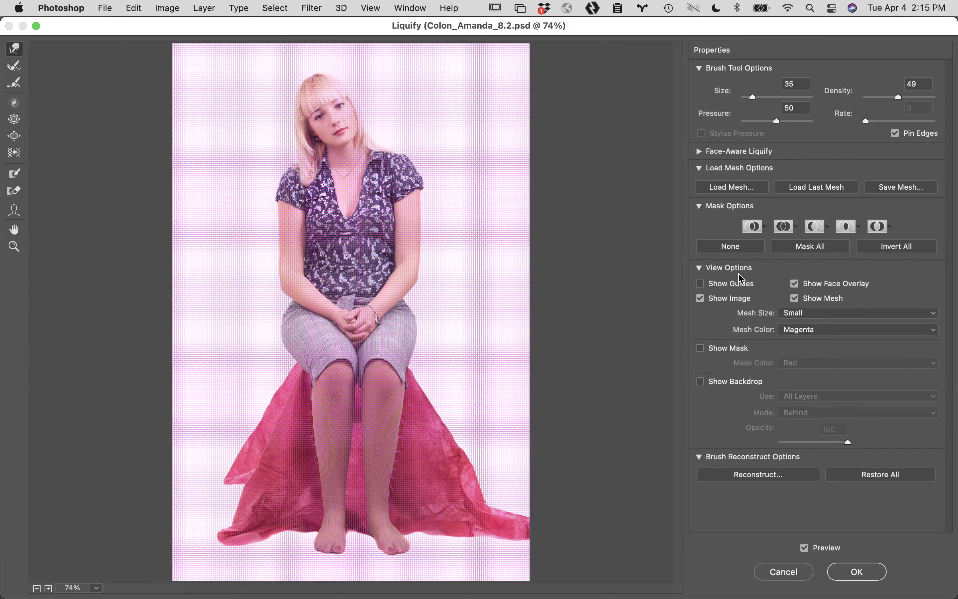
pyautogui.click(796, 299)
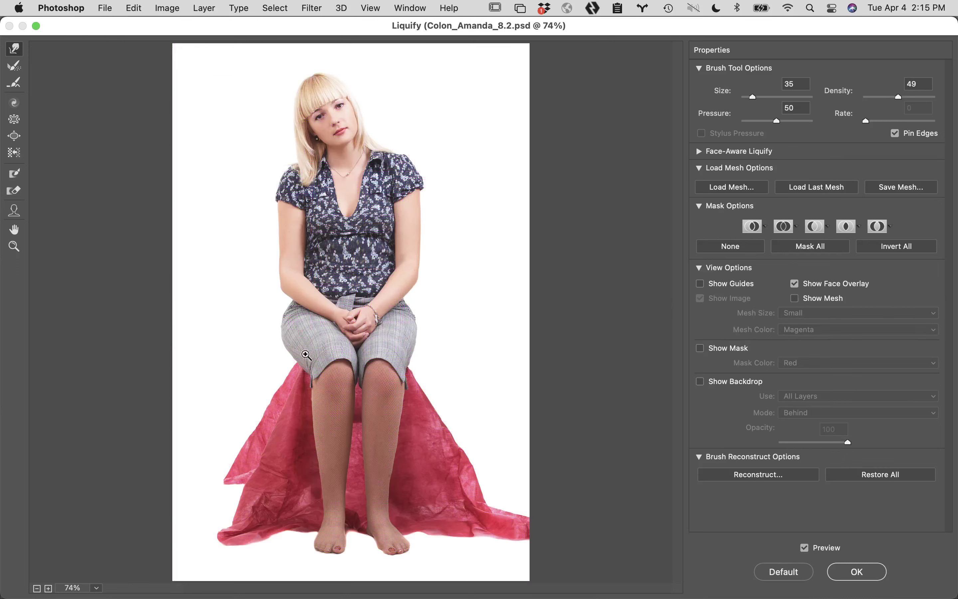
pyautogui.keyDown('super'); pyautogui.click(319, 384); pyautogui.keyUp('super')
pyautogui.keyDown('super'); pyautogui.click(300, 348); pyautogui.keyUp('super')
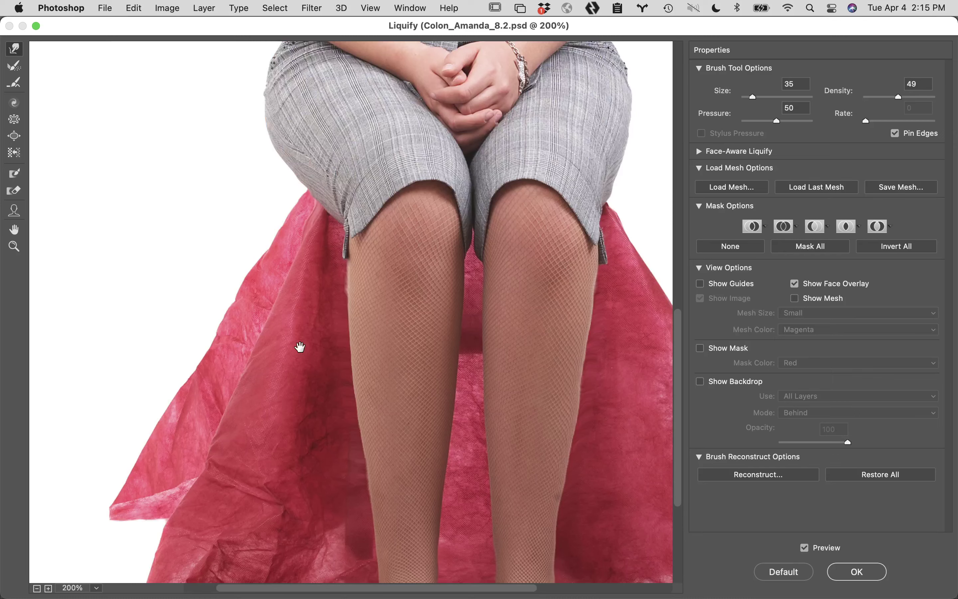
pyautogui.keyDown('super'); pyautogui.click(343, 310); pyautogui.keyUp('super')
pyautogui.keyDown('alt'); pyautogui.keyDown('super'); pyautogui.click(413, 227); pyautogui.keyUp('super'); pyautogui.keyUp('alt')
pyautogui.keyDown('alt'); pyautogui.keyDown('super'); pyautogui.click(413, 227); pyautogui.keyUp('super'); pyautogui.keyUp('alt')
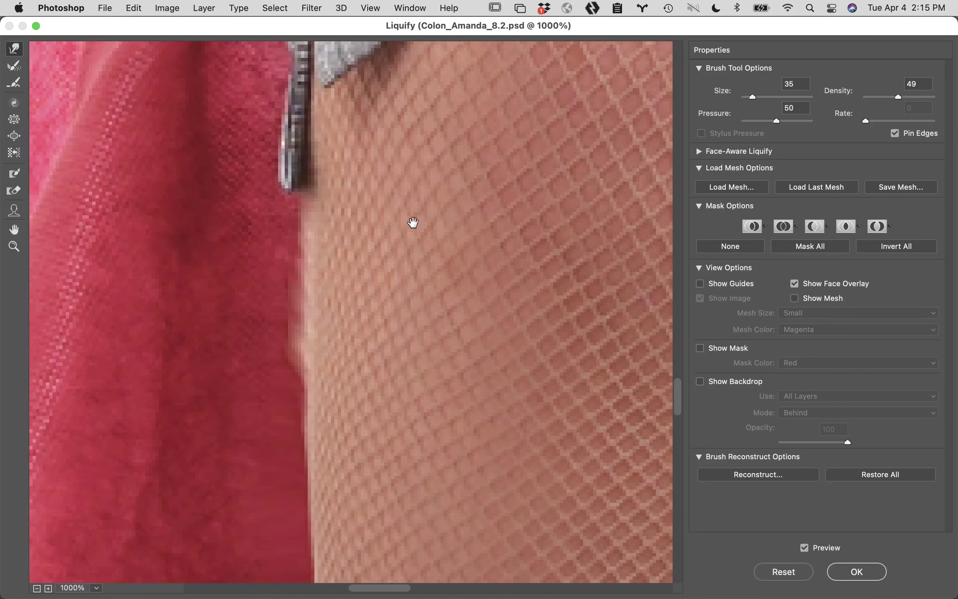
pyautogui.keyDown('alt'); pyautogui.keyDown('super'); pyautogui.click(413, 227); pyautogui.keyUp('super'); pyautogui.keyUp('alt')
pyautogui.keyDown('alt'); pyautogui.keyDown('super'); pyautogui.click(413, 227); pyautogui.keyUp('super'); pyautogui.keyUp('alt')
pyautogui.moveTo(319, 349)
pyautogui.mouseDown()
pyautogui.moveTo(382, 342)
pyautogui.moveTo(475, 303)
pyautogui.mouseUp()
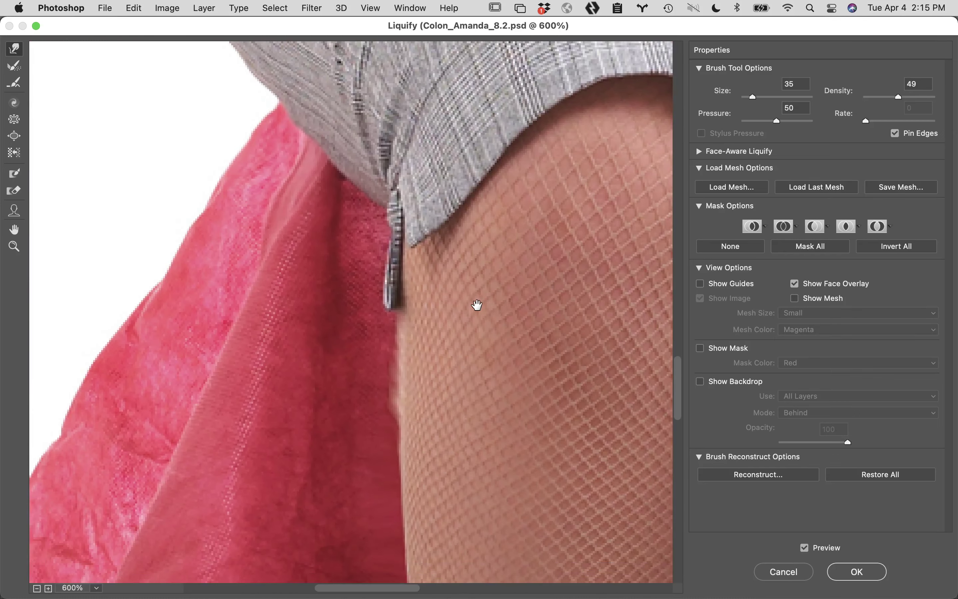
# Choose the Freeze Mask tool and turn on Show Mask to see frozen areas in red
pyautogui.click(15, 173)
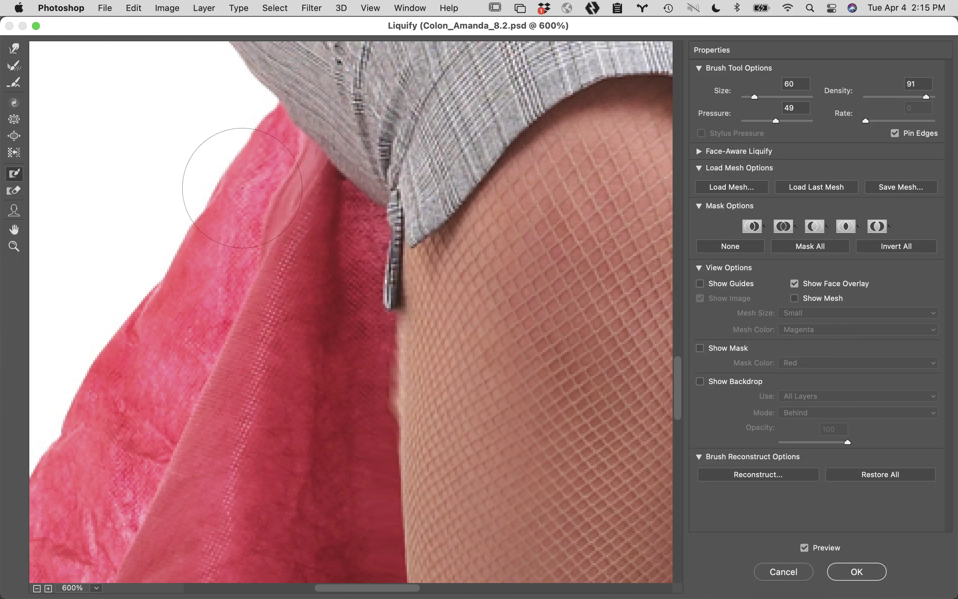
pyautogui.click(470, 293)
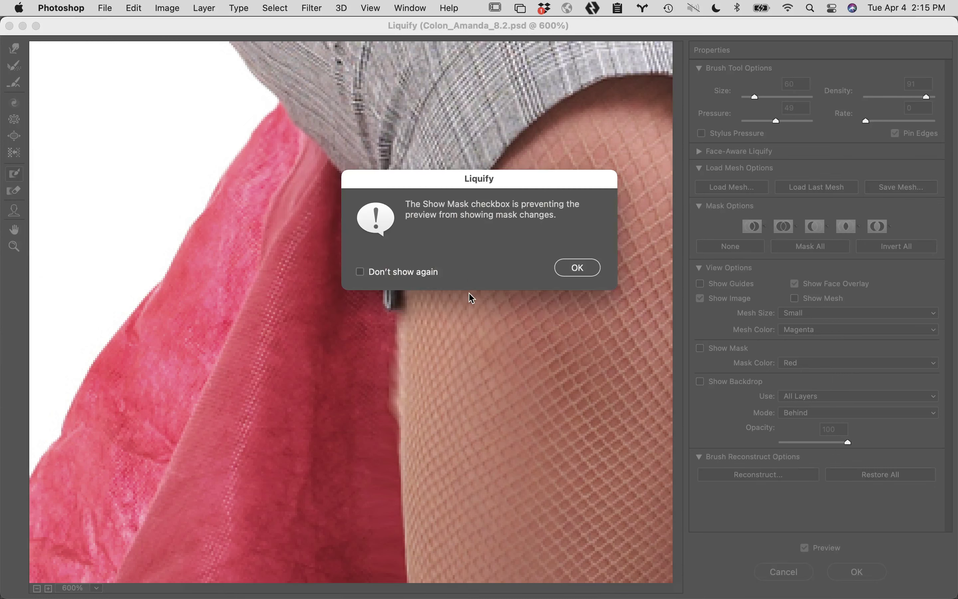
pyautogui.click(593, 267)
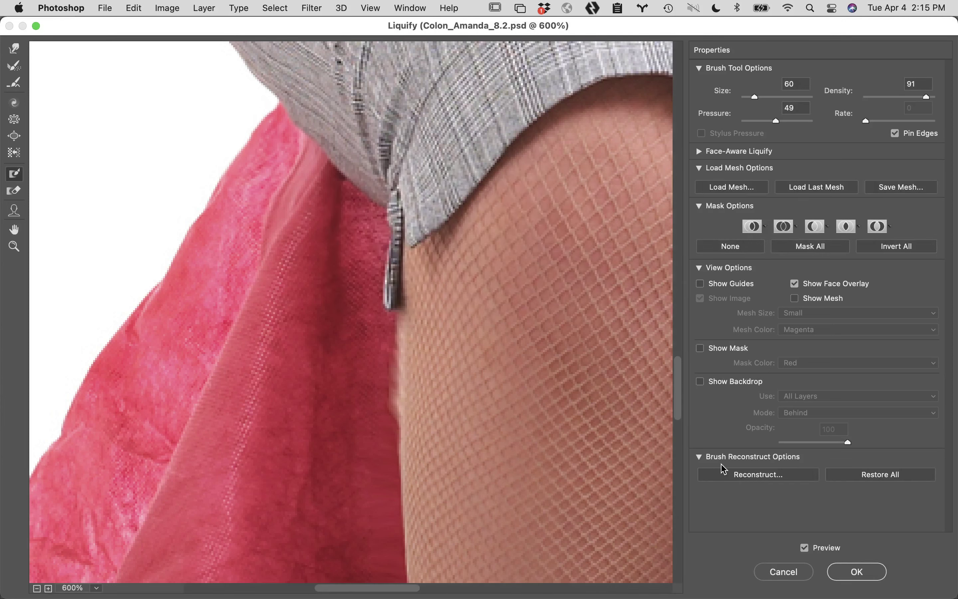
pyautogui.click(701, 349)
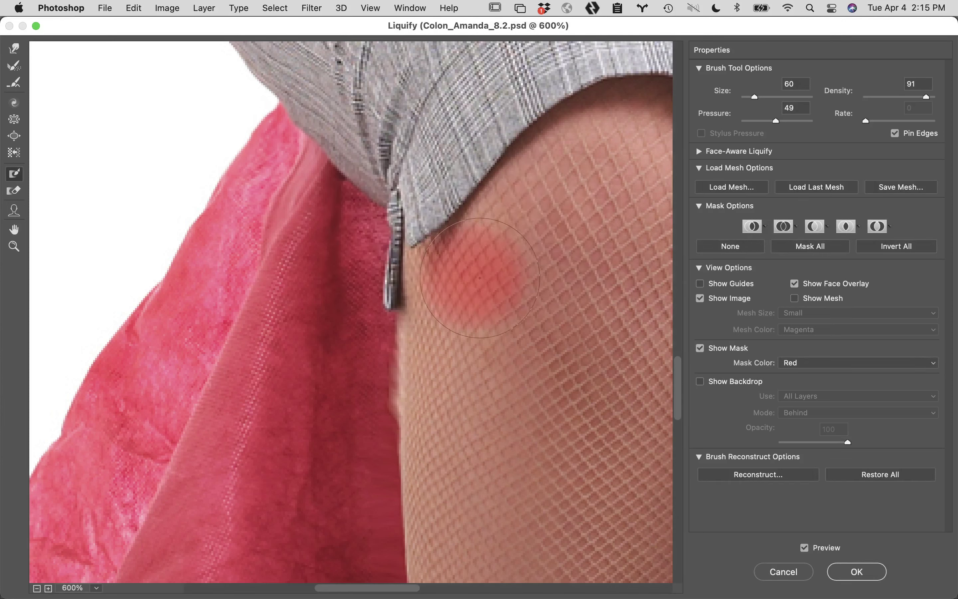
# Freeze the thigh edge below the zipper and the zipper tip, then hide the mask overlay
pyautogui.click(469, 260)
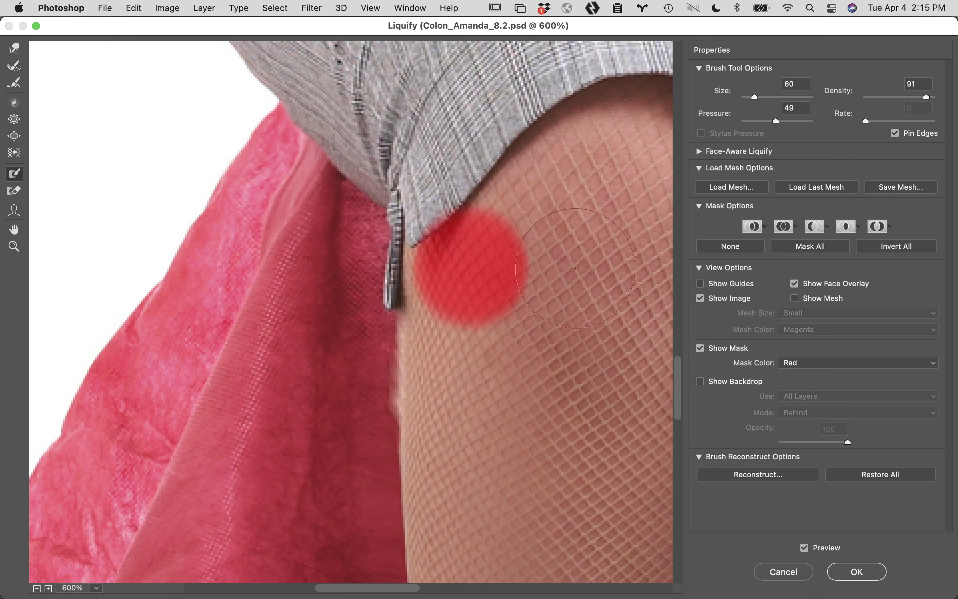
pyautogui.moveTo(472, 273)
pyautogui.mouseDown()
pyautogui.moveTo(461, 462)
pyautogui.moveTo(470, 522)
pyautogui.moveTo(487, 521)
pyautogui.mouseUp()
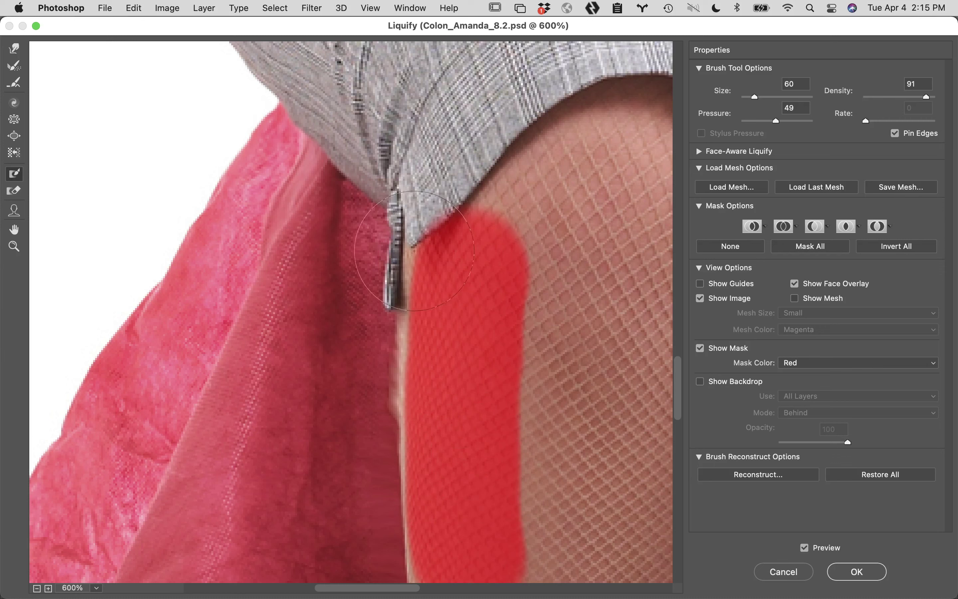
pyautogui.moveTo(411, 250); pyautogui.dragTo(400, 252)
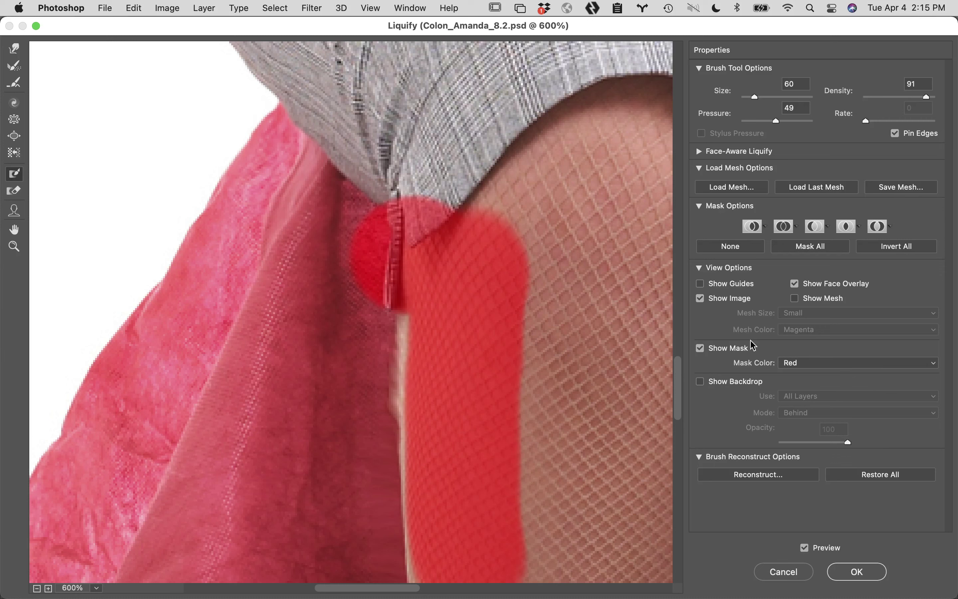
pyautogui.click(702, 350)
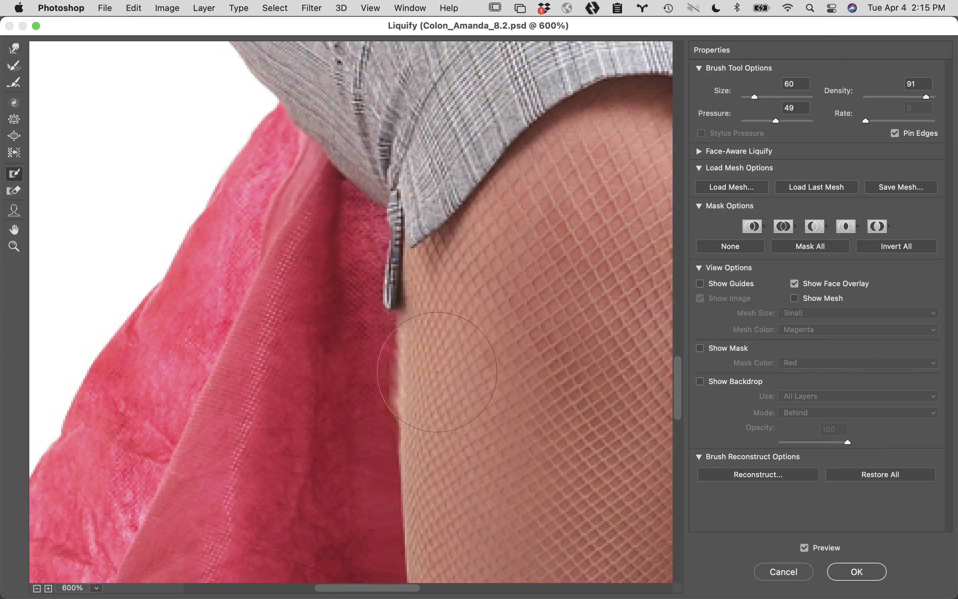
pyautogui.click(14, 48)
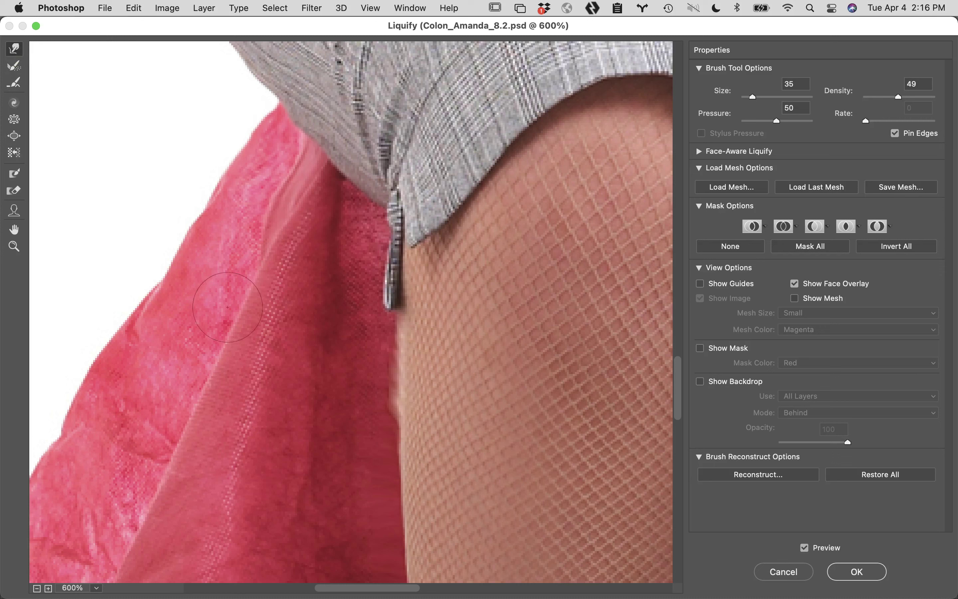
# Test reshaping the red fabric edge against the thigh with Forward Warp and Push Left strokes
pyautogui.moveTo(357, 399); pyautogui.dragTo(374, 386)
pyautogui.moveTo(331, 406)
pyautogui.mouseDown()
pyautogui.moveTo(368, 385)
pyautogui.moveTo(376, 395)
pyautogui.mouseUp()
pyautogui.click(14, 153)
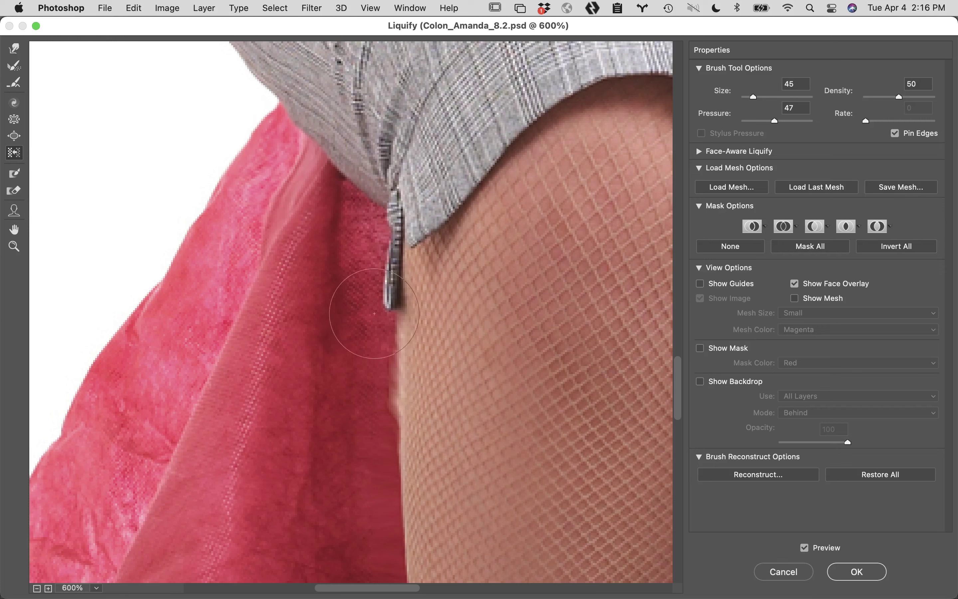
pyautogui.moveTo(352, 362)
pyautogui.mouseDown()
pyautogui.moveTo(357, 400)
pyautogui.moveTo(348, 406)
pyautogui.moveTo(344, 396)
pyautogui.moveTo(370, 400)
pyautogui.moveTo(366, 350)
pyautogui.moveTo(381, 327)
pyautogui.mouseUp()
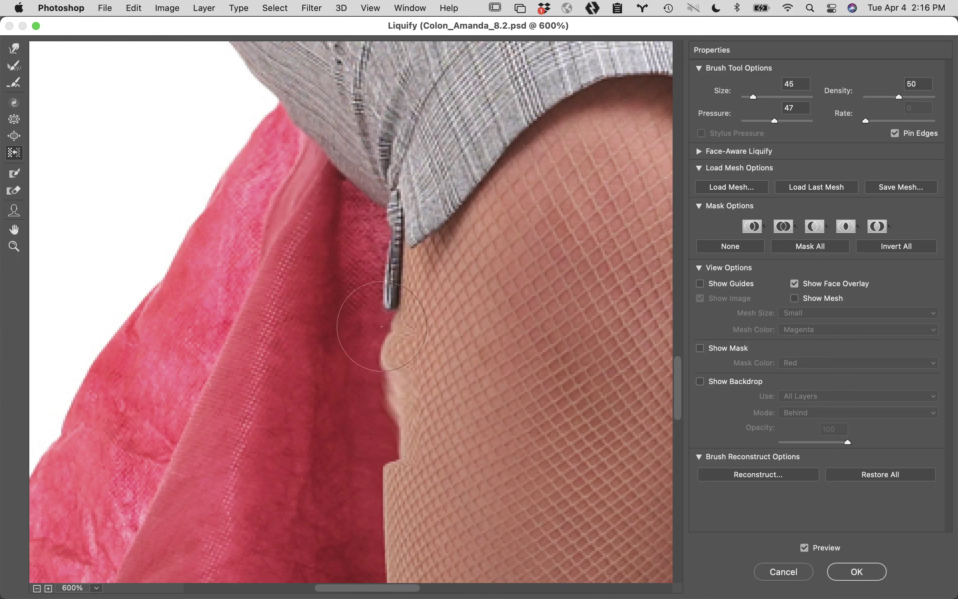
# Reset all distortion, sweep the fabric edge into a straight line, then cancel Liquify
pyautogui.press('super+alt+z')
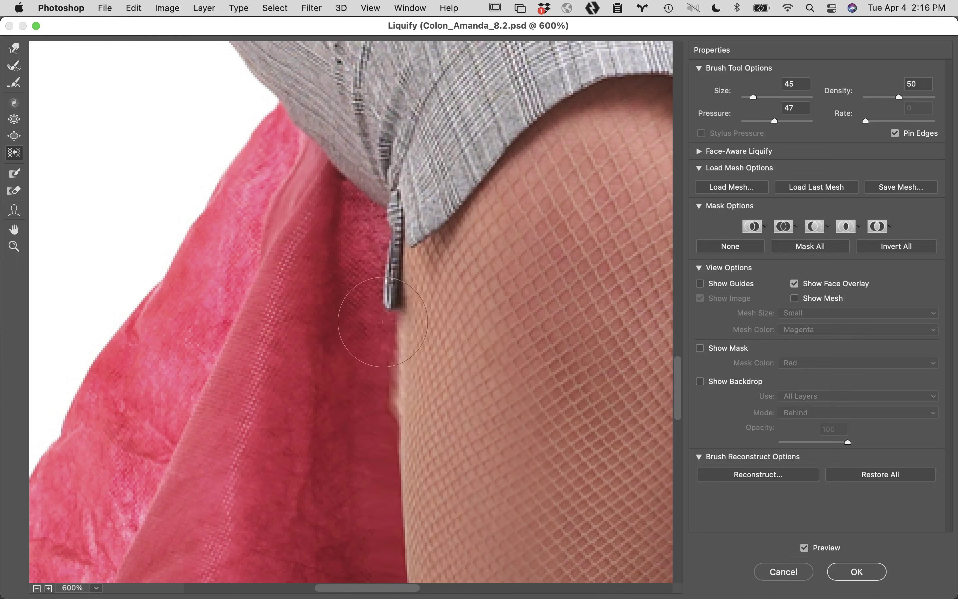
pyautogui.moveTo(383, 321)
pyautogui.mouseDown()
pyautogui.moveTo(365, 374)
pyautogui.moveTo(373, 447)
pyautogui.mouseUp()
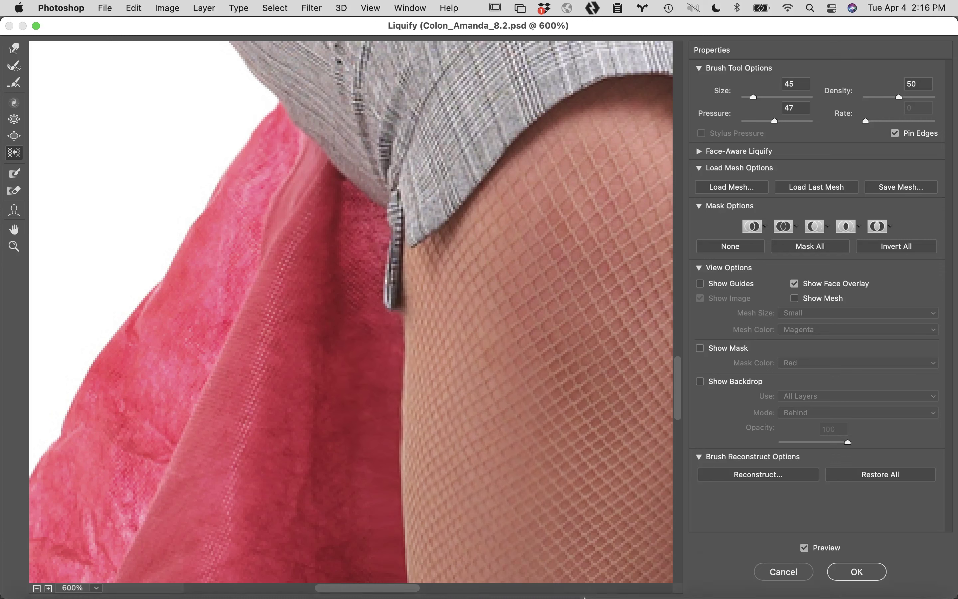
pyautogui.moveTo(585, 596)
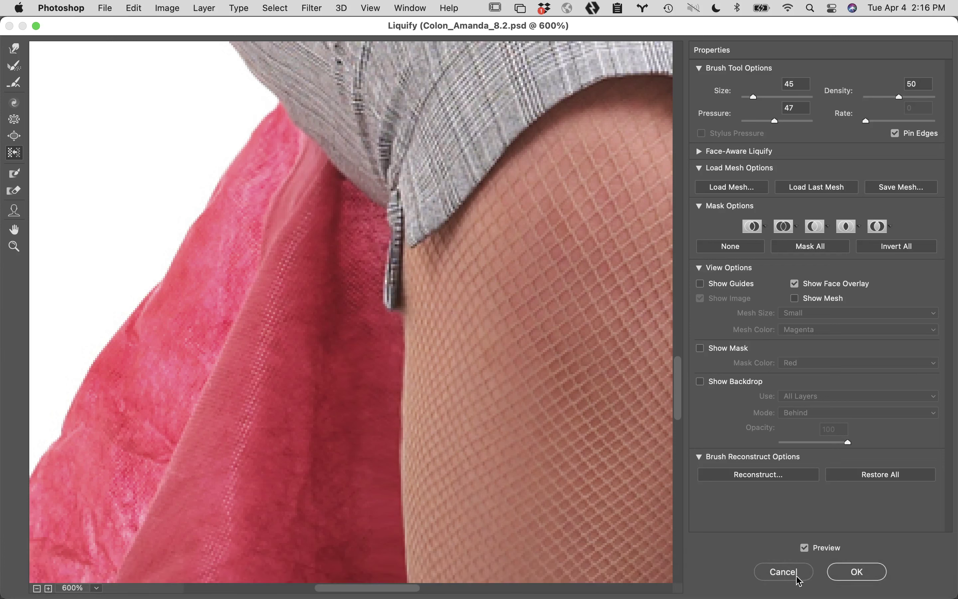
pyautogui.click(787, 572)
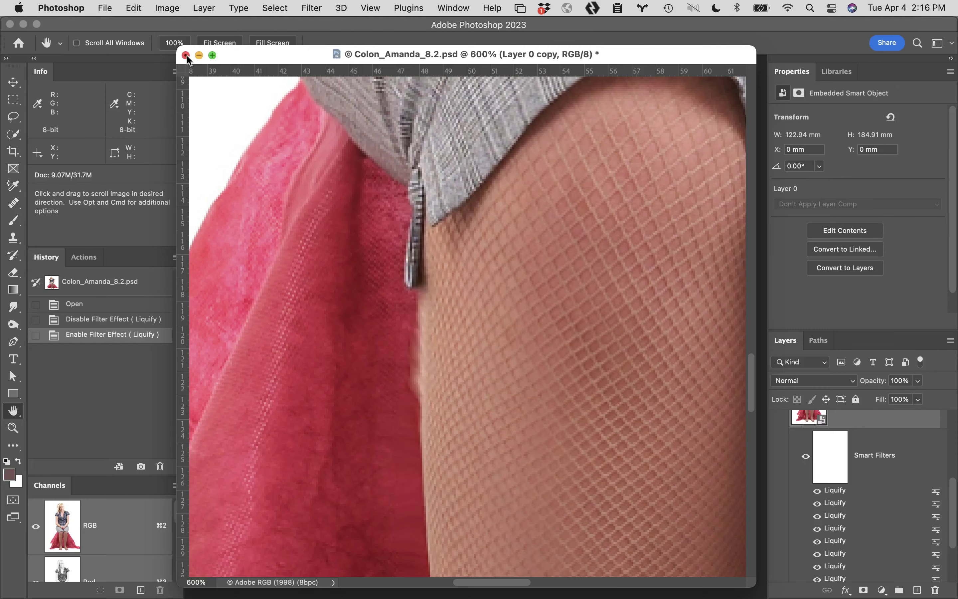
pyautogui.click(186, 56)
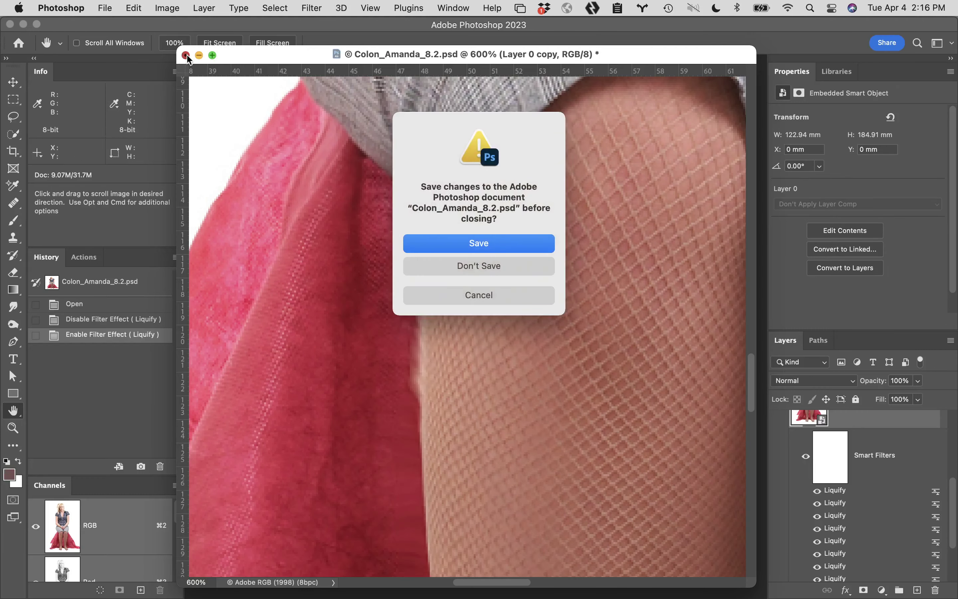
pyautogui.click(470, 270)
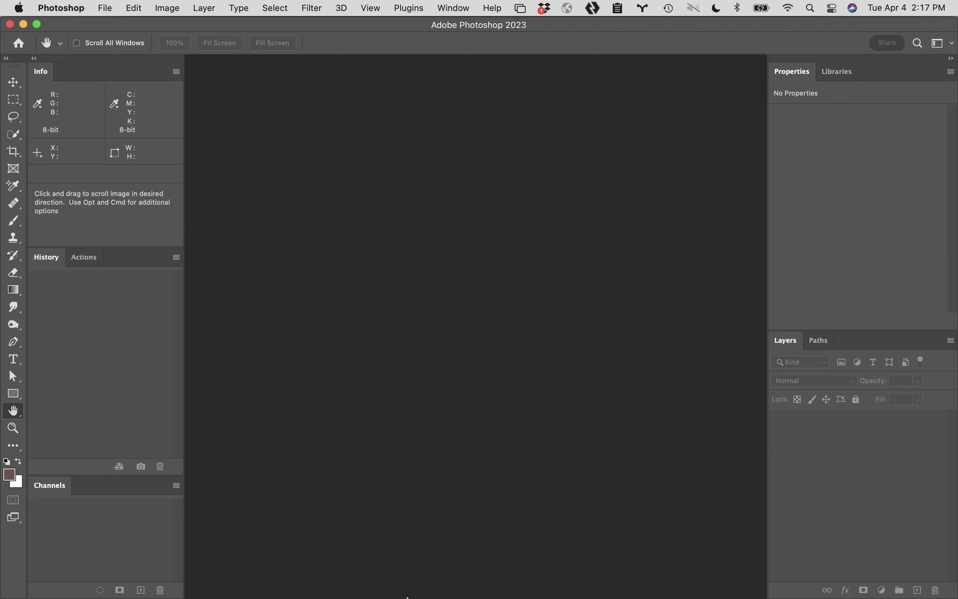
# Open Eduria_JP_8.2_01.tif from the EduriaJP_SESSION 8 folder via Adobe Bridge
pyautogui.moveTo(407, 597)
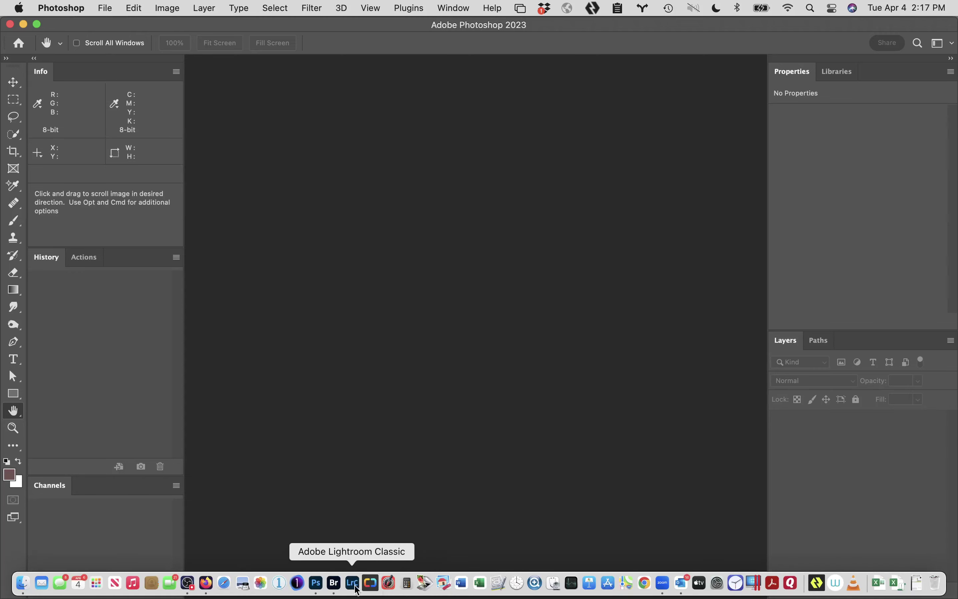
pyautogui.click(335, 584)
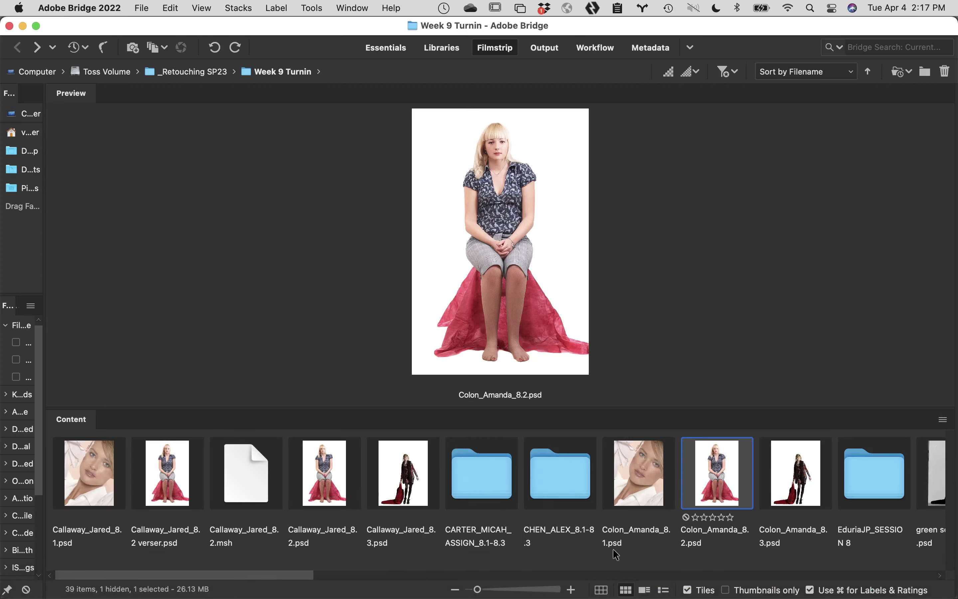
pyautogui.doubleClick(877, 469)
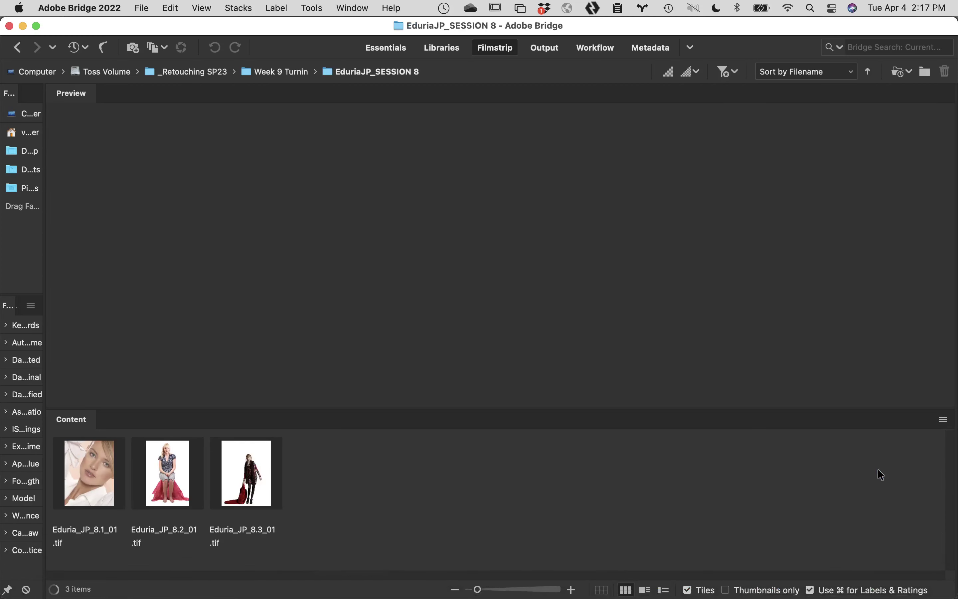
pyautogui.doubleClick(153, 460)
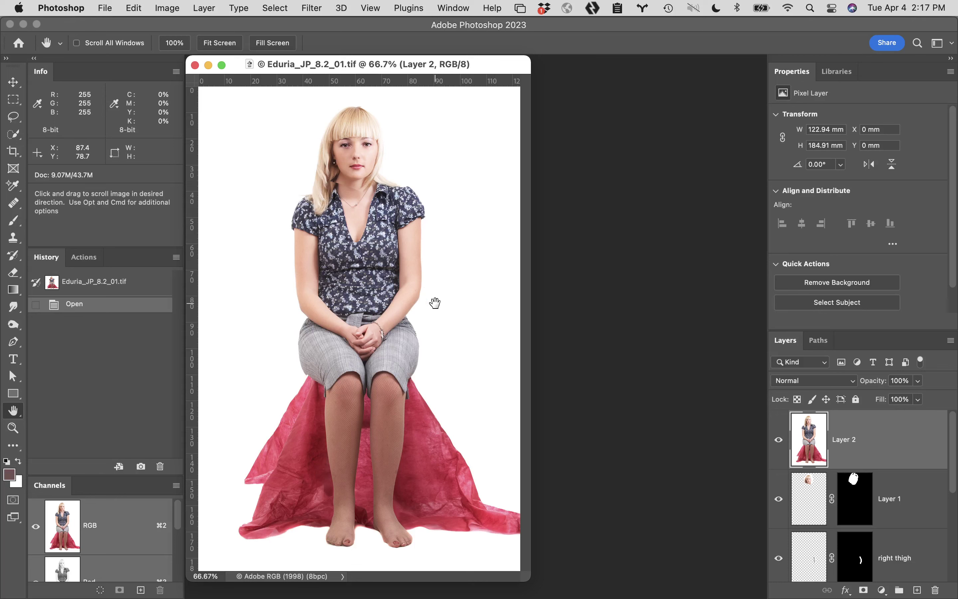
# Toggle Layer 2, Layer 0 and Layer 0 copy to compare the original and liquified figure
pyautogui.click(781, 438)
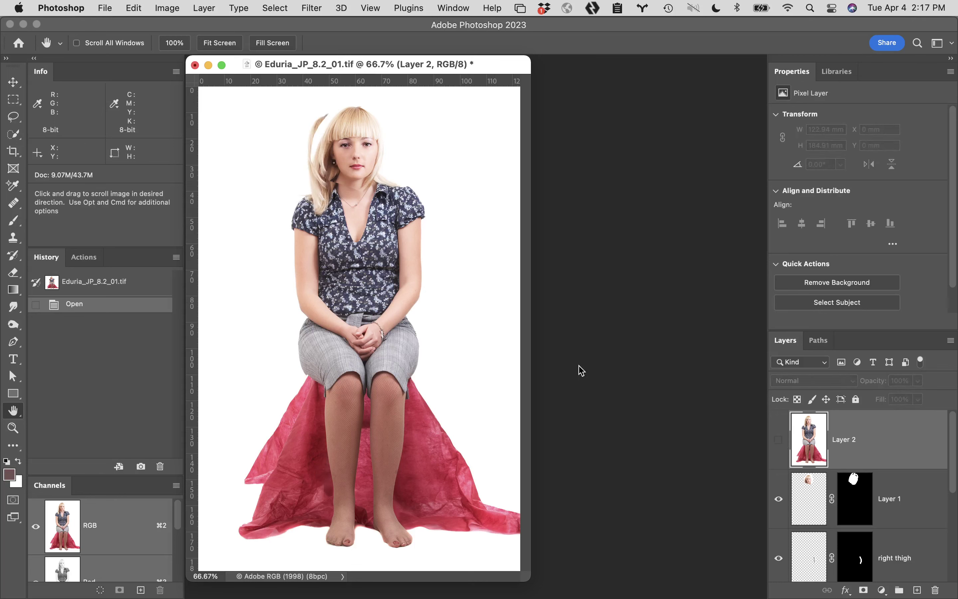
pyautogui.click(779, 441)
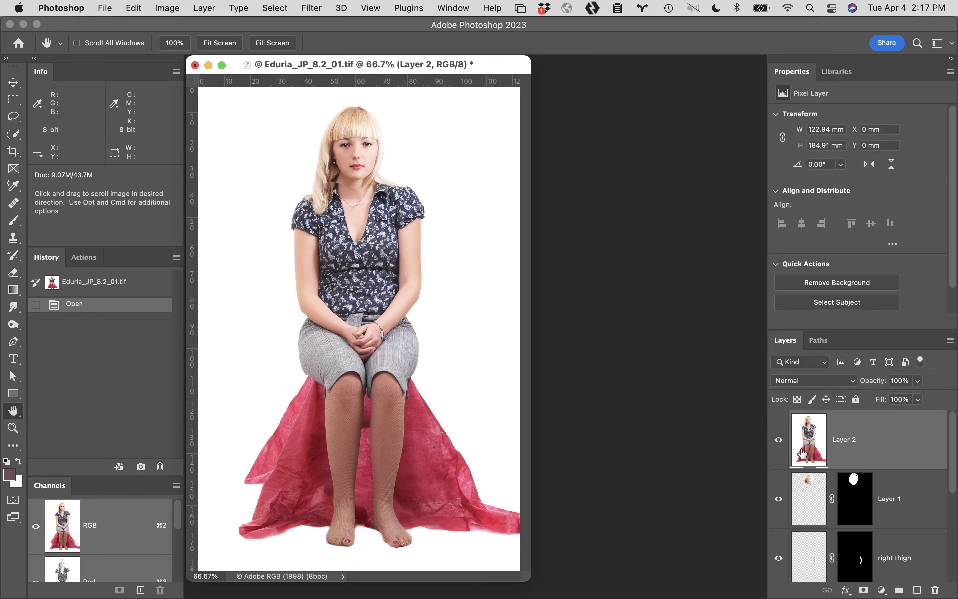
pyautogui.scroll(-3, 831, 535)
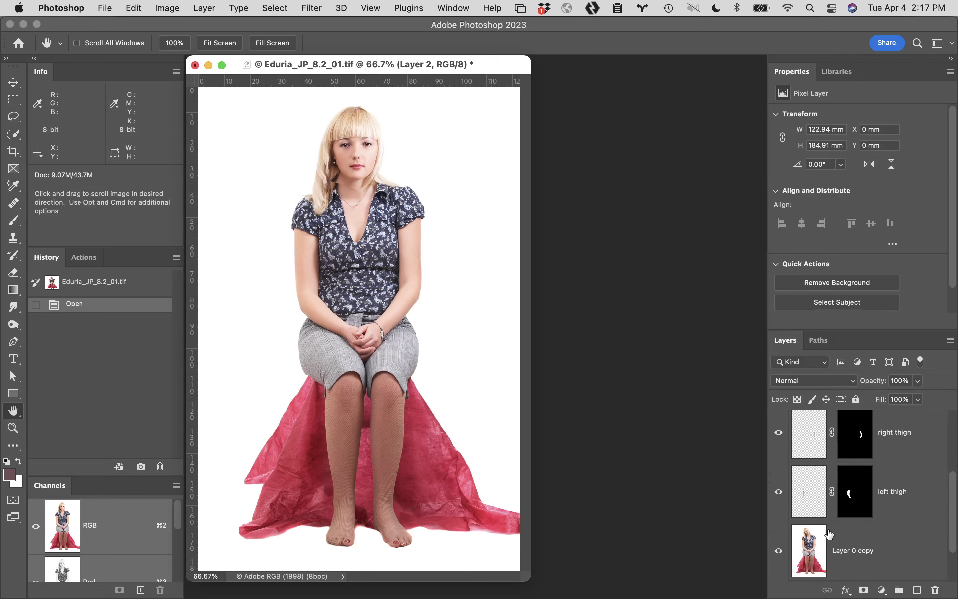
pyautogui.keyDown('alt'); pyautogui.click(779, 551); pyautogui.keyUp('alt')
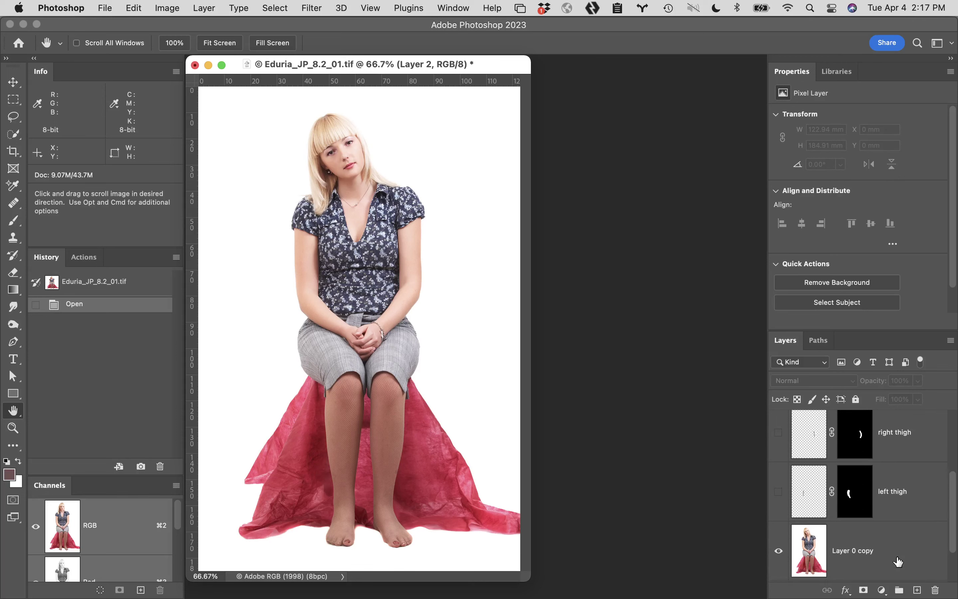
pyautogui.scroll(-2, 898, 562)
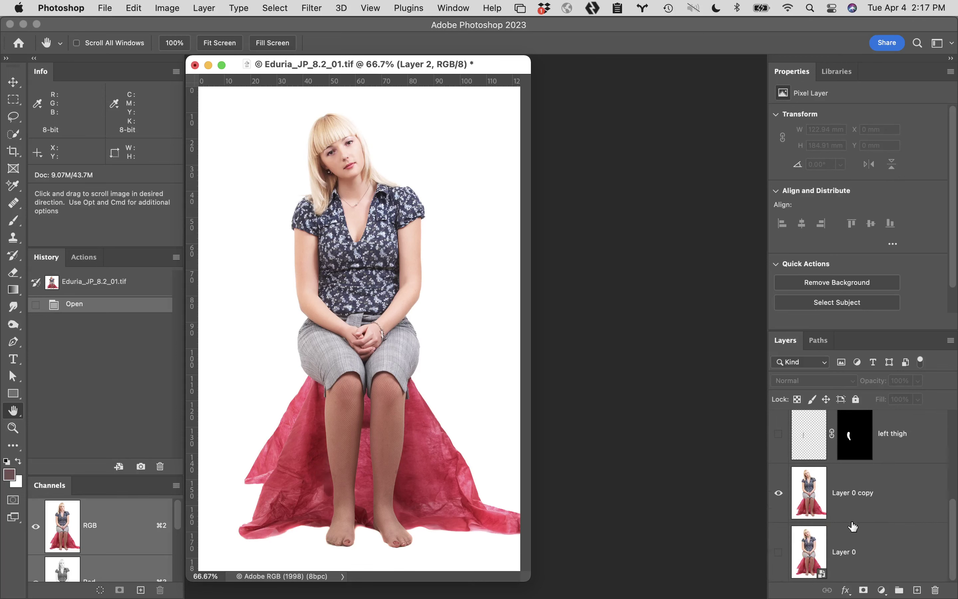
pyautogui.click(779, 552)
pyautogui.keyDown('alt'); pyautogui.click(780, 553); pyautogui.keyUp('alt')
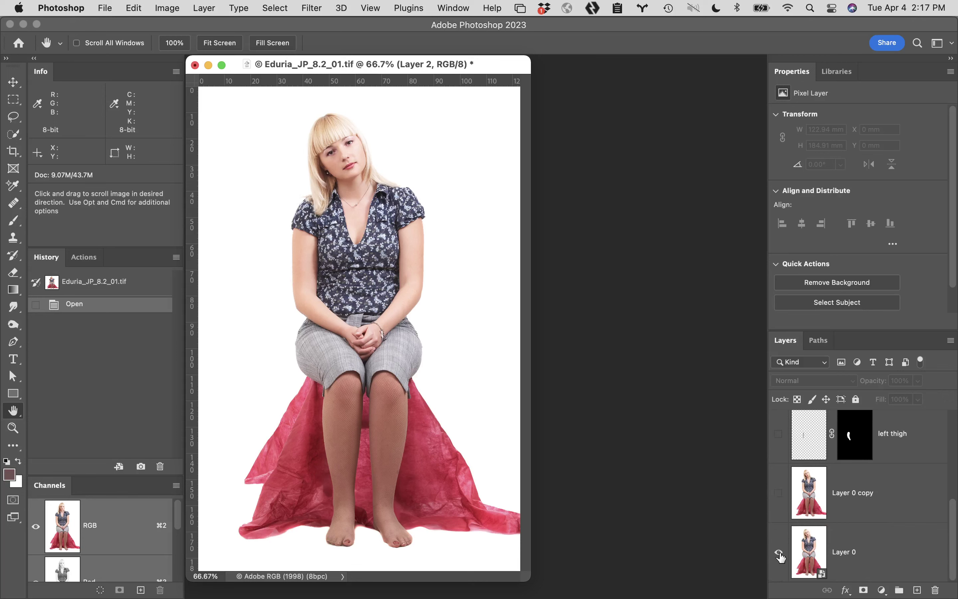
pyautogui.click(780, 494)
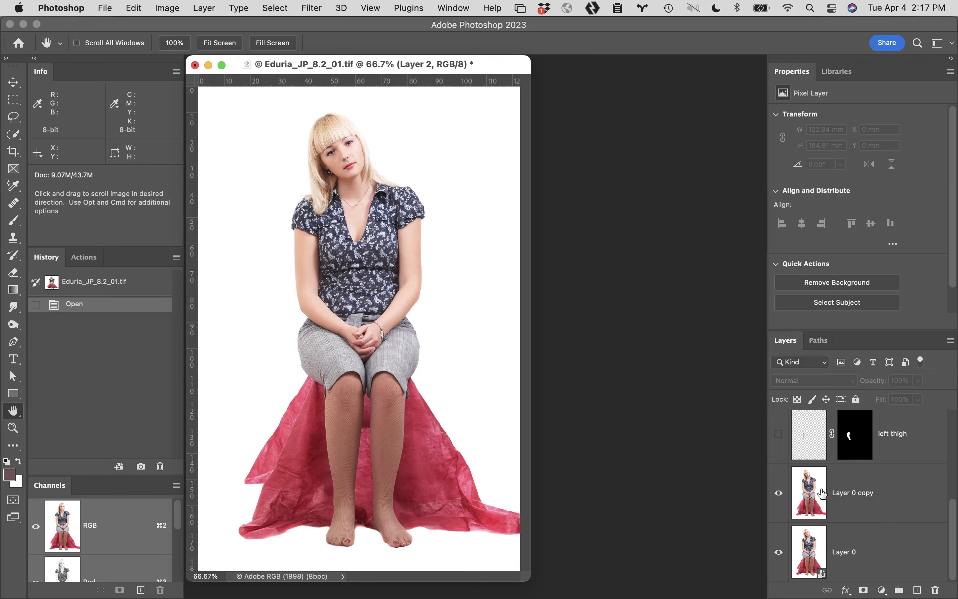
# Turn on Layer 1's head fix above the visible thigh layers
pyautogui.scroll(3, 808, 493)
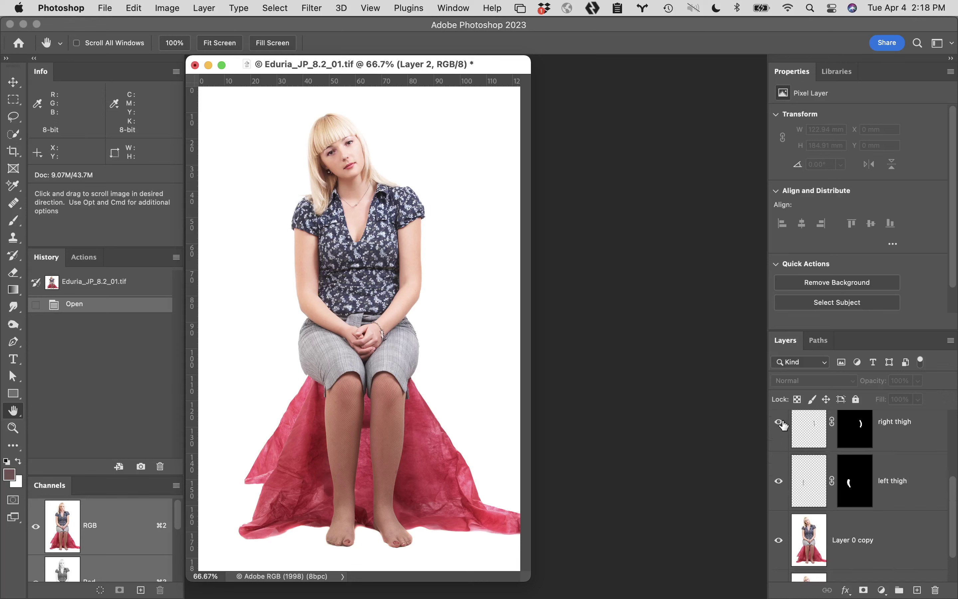
pyautogui.scroll(4, 784, 426)
pyautogui.click(779, 433)
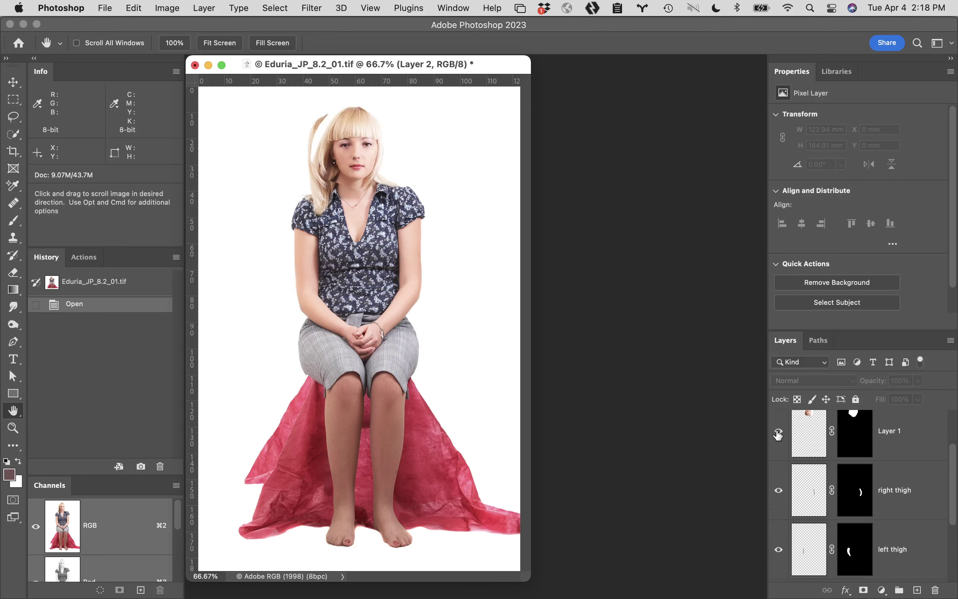
# Zoom to 400% on the left thigh edge and toggle the left thigh layer to compare, leaving it hidden
pyautogui.press('super+space')
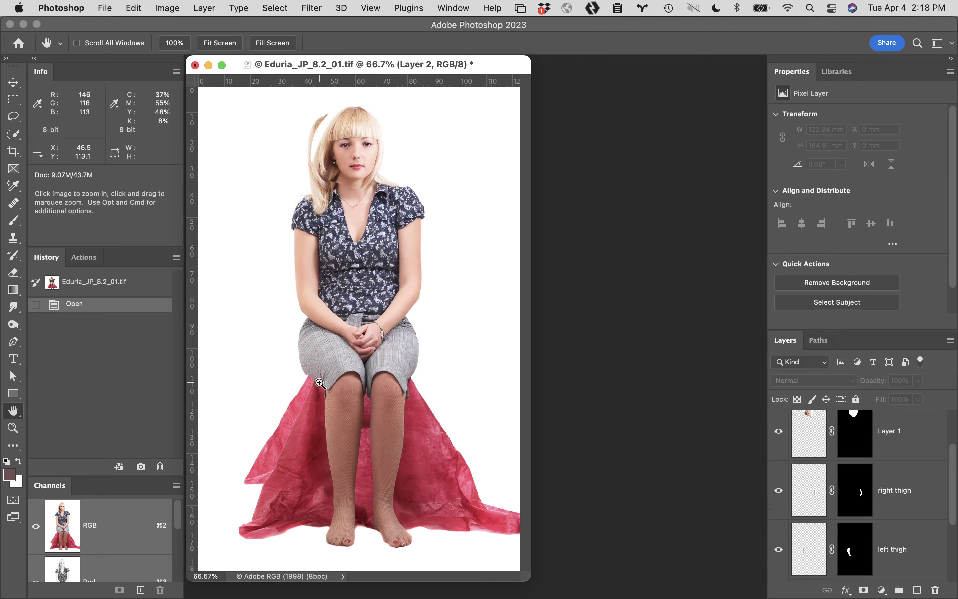
pyautogui.click(317, 381)
pyautogui.click(385, 331)
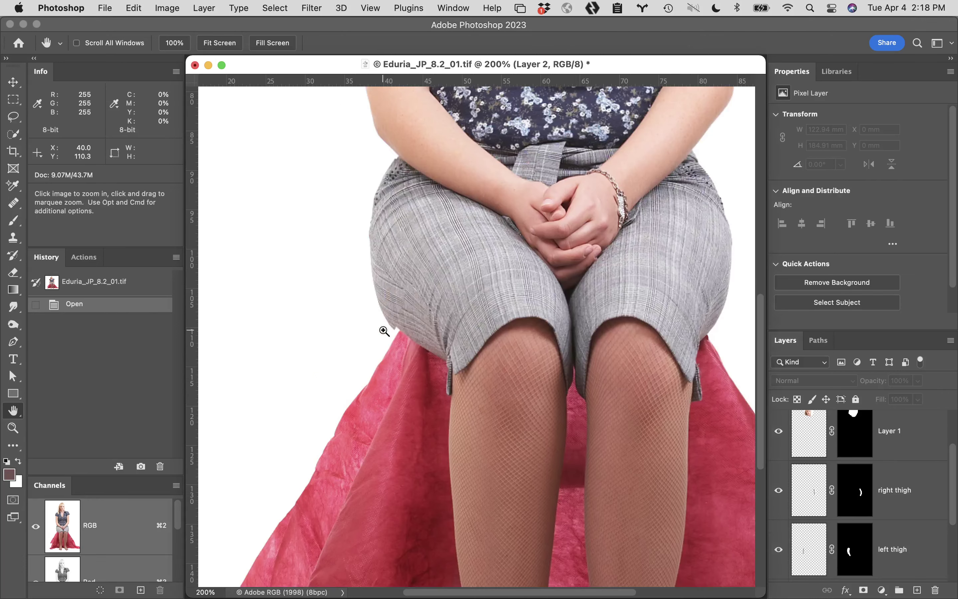
pyautogui.click(422, 329)
pyautogui.click(469, 334)
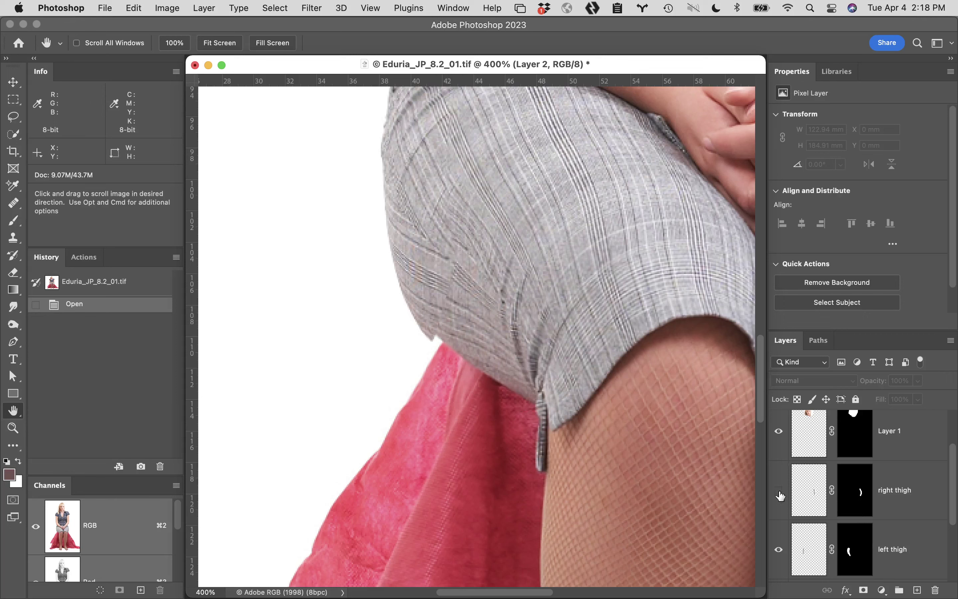
pyautogui.click(778, 550)
pyautogui.click(778, 551)
pyautogui.click(778, 550)
pyautogui.click(778, 551)
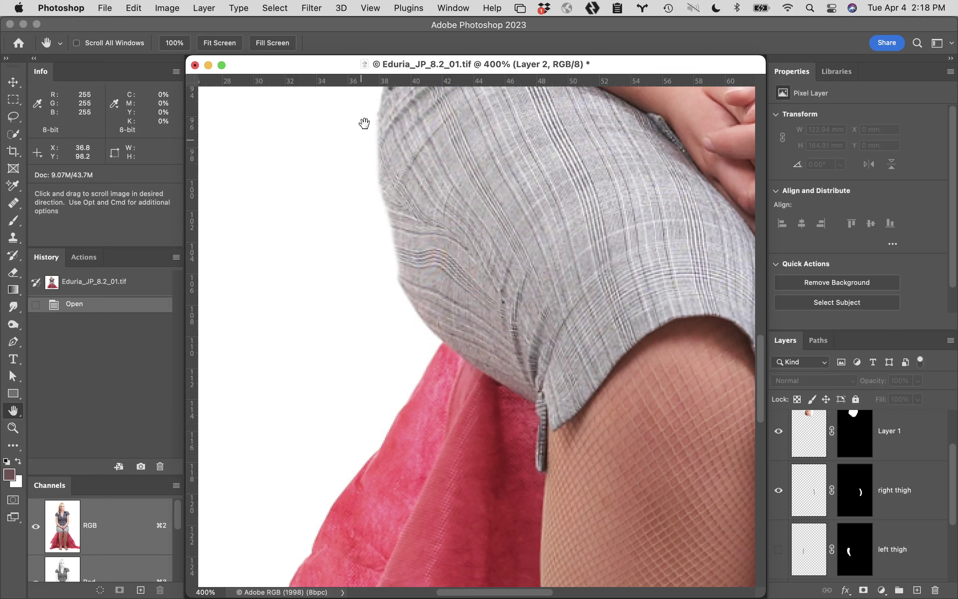
# Revert the file to its opened History snapshot, then pan to the torso and arm
pyautogui.moveTo(561, 199); pyautogui.dragTo(553, 356)
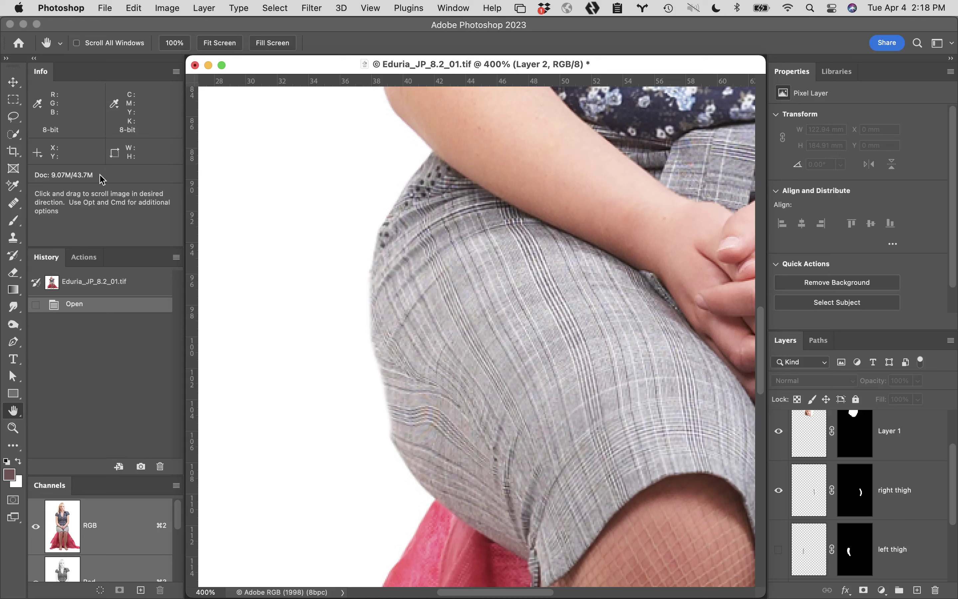
pyautogui.click(132, 281)
pyautogui.moveTo(495, 250); pyautogui.dragTo(454, 419)
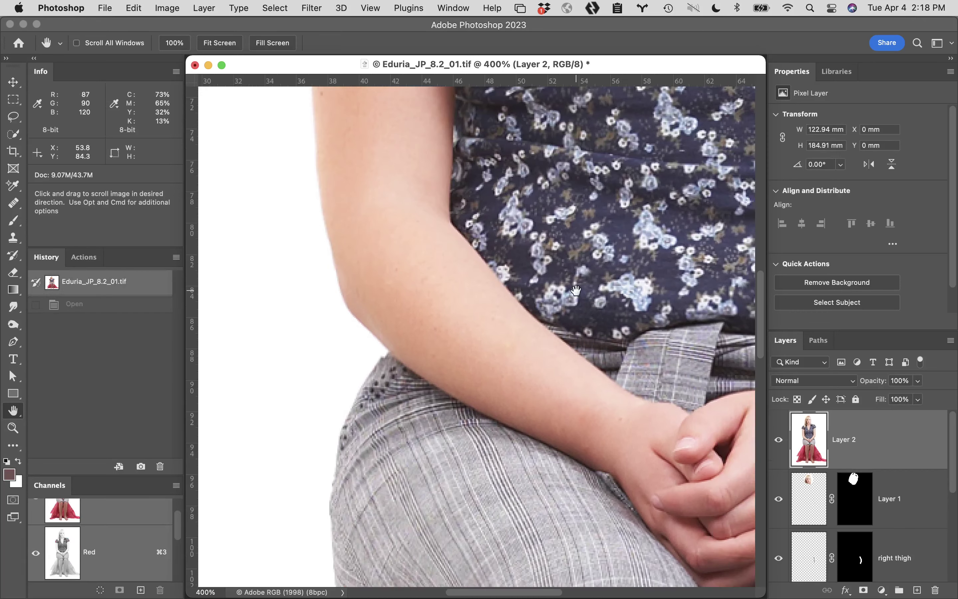
# Show only Layer 0 copy and zoom out to see the whole figure
pyautogui.moveTo(576, 291); pyautogui.dragTo(485, 474)
pyautogui.scroll(-3, 848, 557)
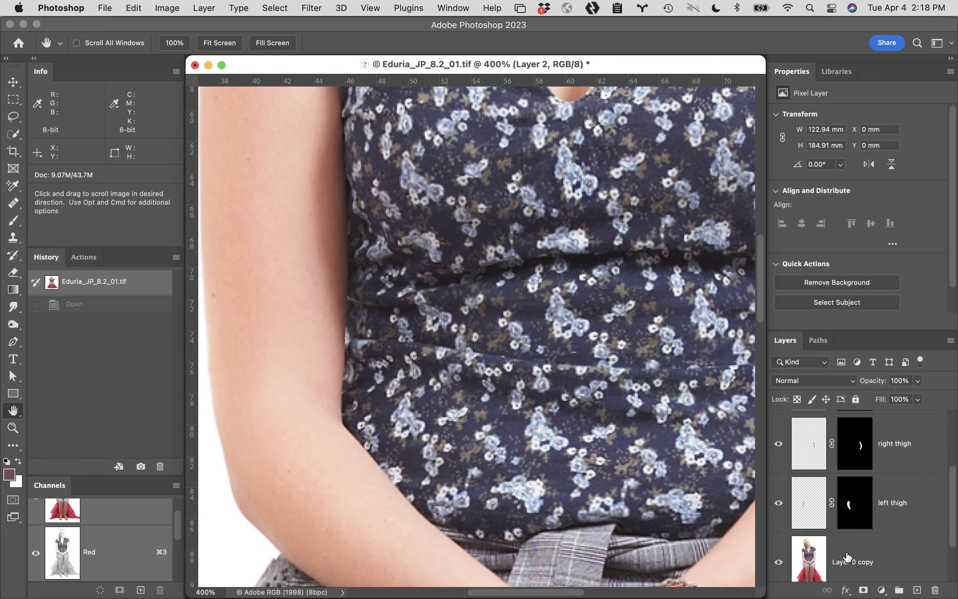
pyautogui.scroll(-2, 847, 557)
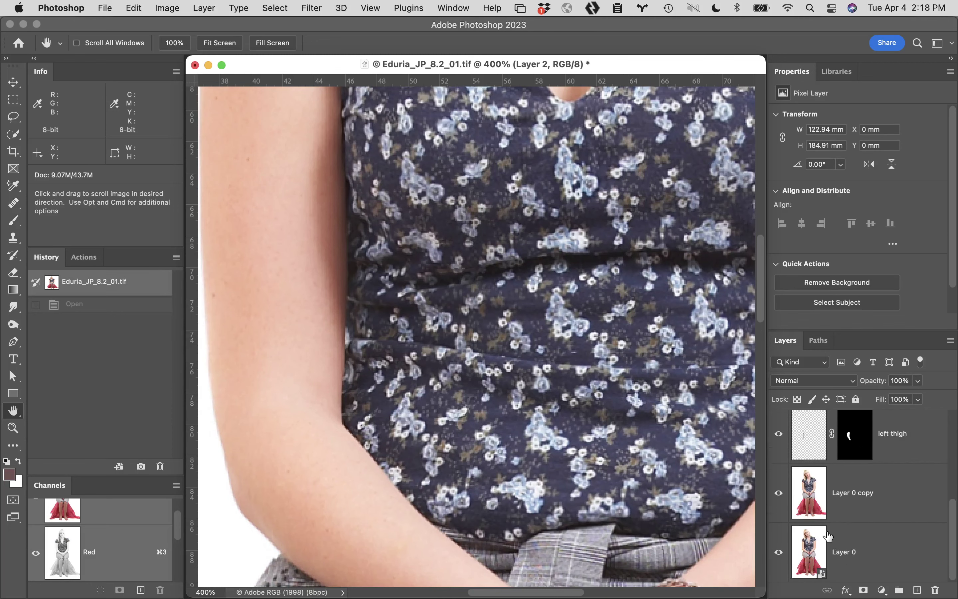
pyautogui.keyDown('alt'); pyautogui.click(779, 495); pyautogui.keyUp('alt')
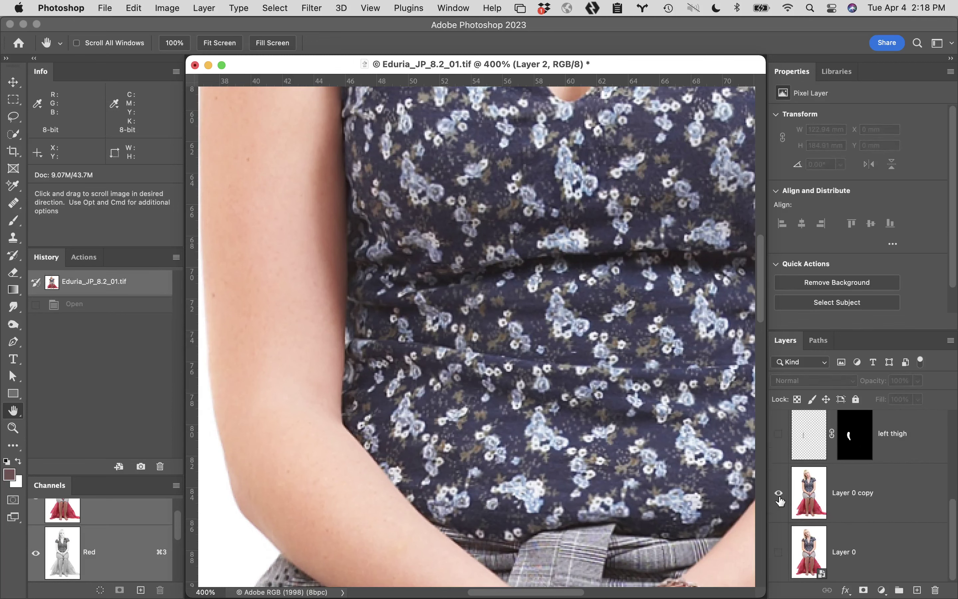
pyautogui.keyDown('alt'); pyautogui.click(480, 399); pyautogui.keyUp('alt')
pyautogui.keyDown('alt'); pyautogui.click(480, 399); pyautogui.keyUp('alt')
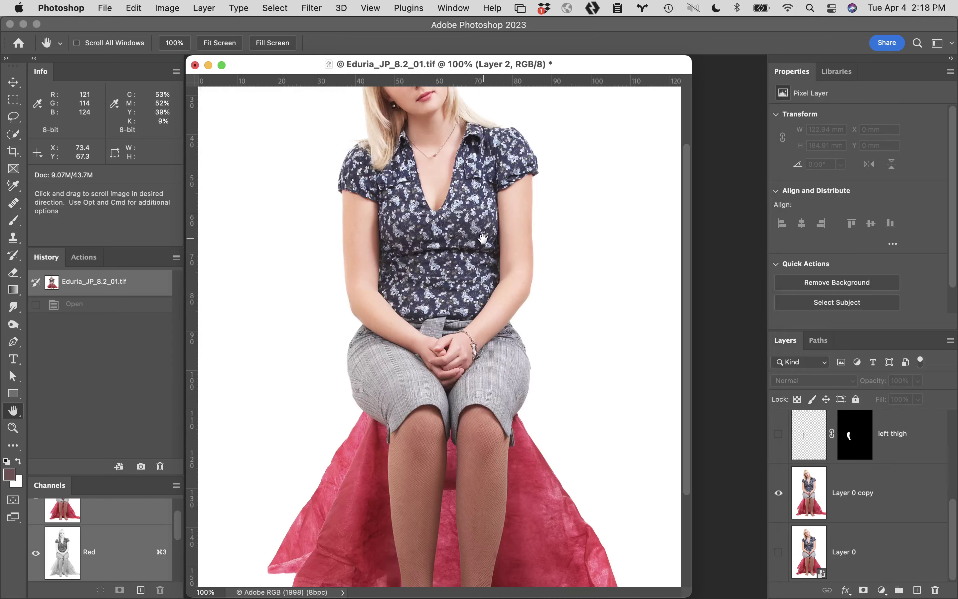
# Compare Layer 2's face pose, then show Layer 1's upright face alone via Show/Hide all other layers
pyautogui.scroll(3, 508, 259)
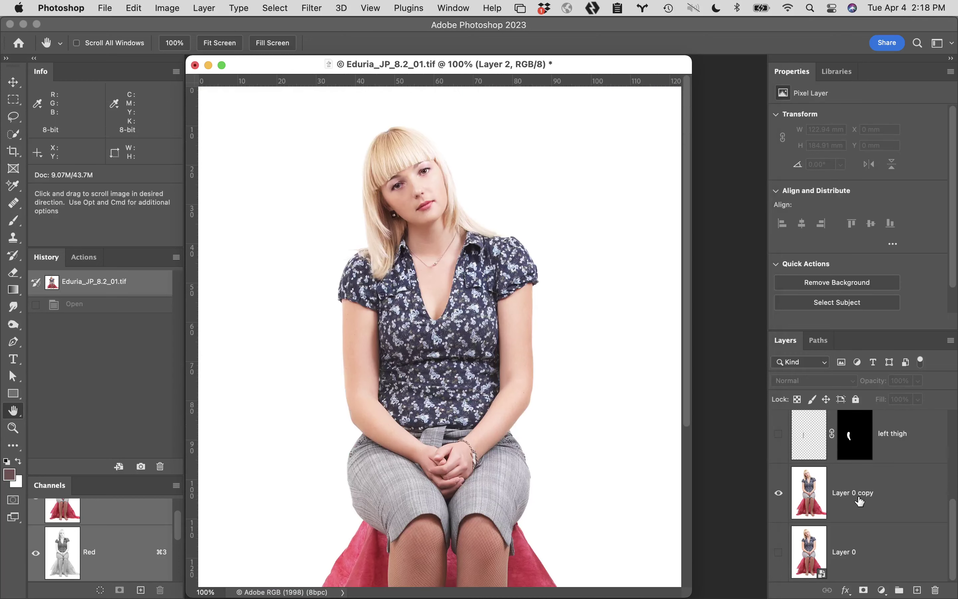
pyautogui.scroll(5, 852, 509)
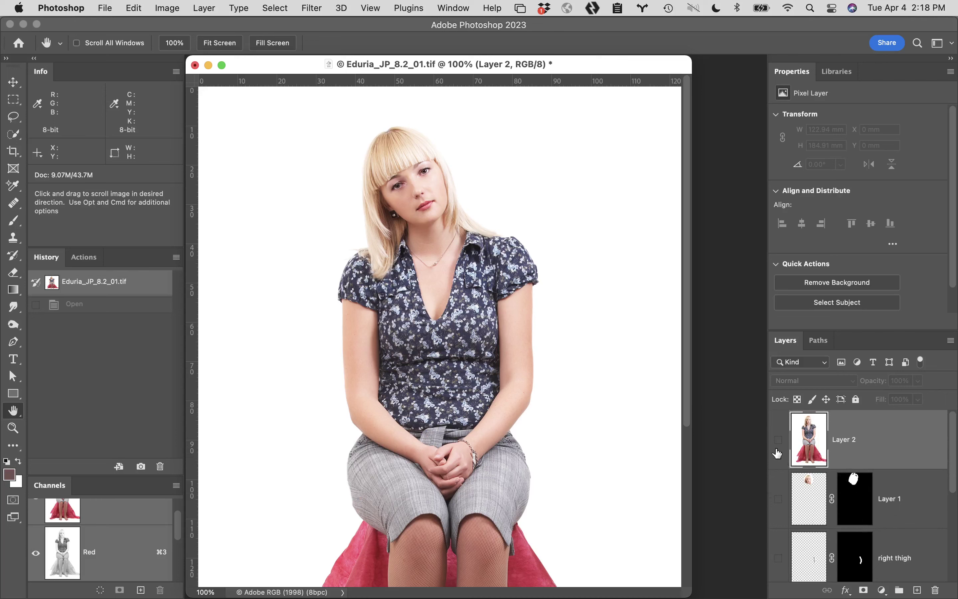
pyautogui.click(779, 440)
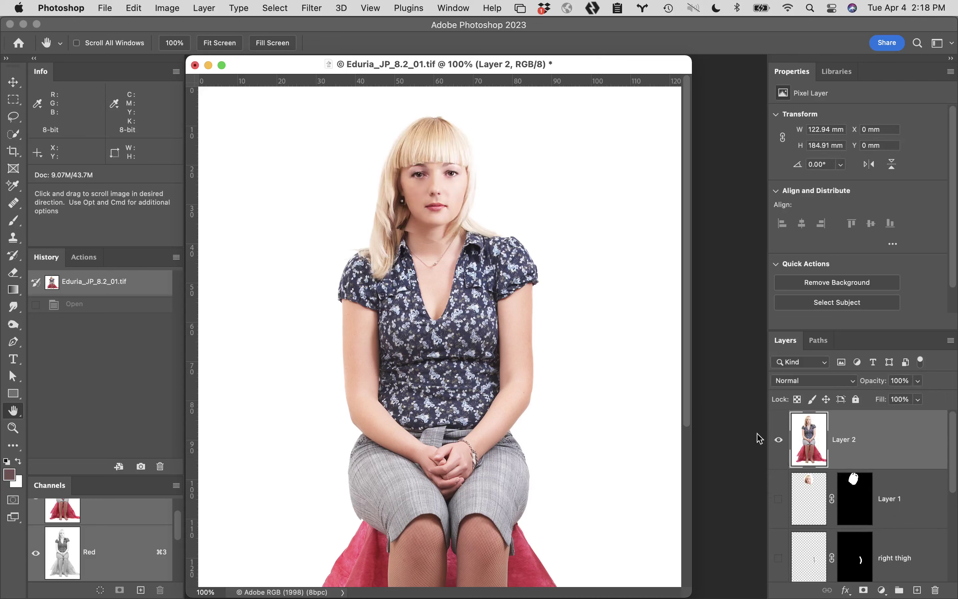
pyautogui.click(779, 441)
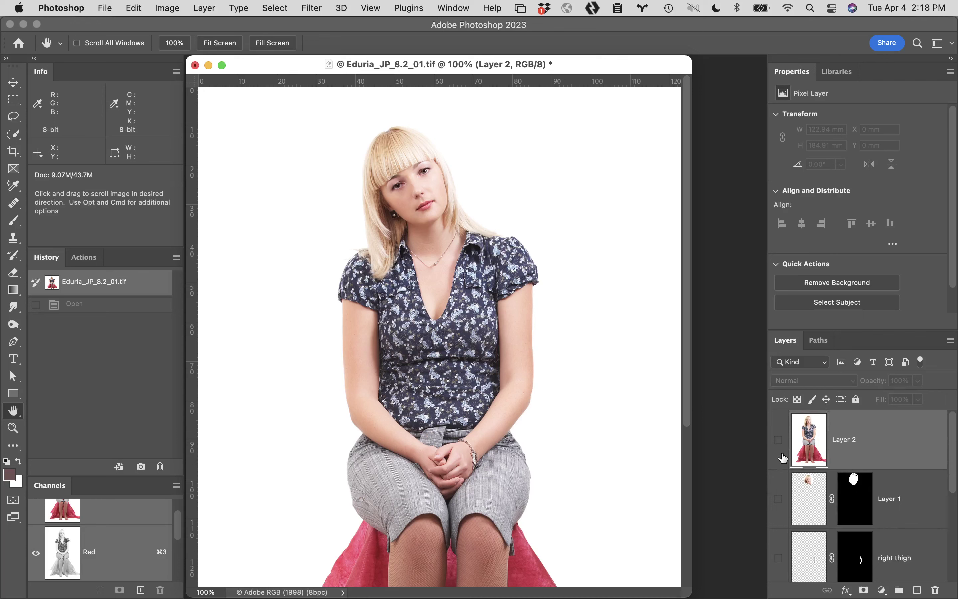
pyautogui.click(779, 501)
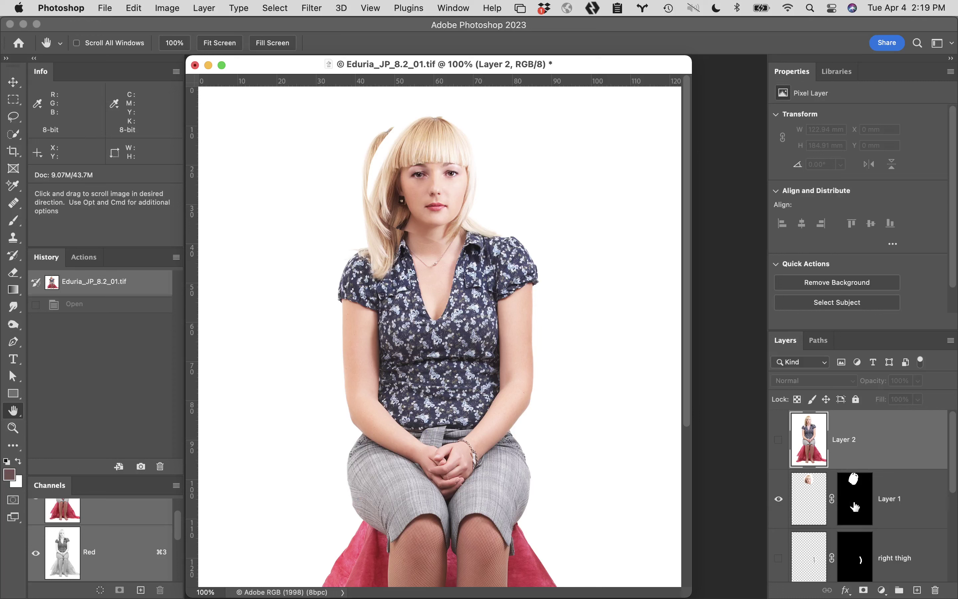
pyautogui.rightClick(779, 502)
pyautogui.click(845, 466)
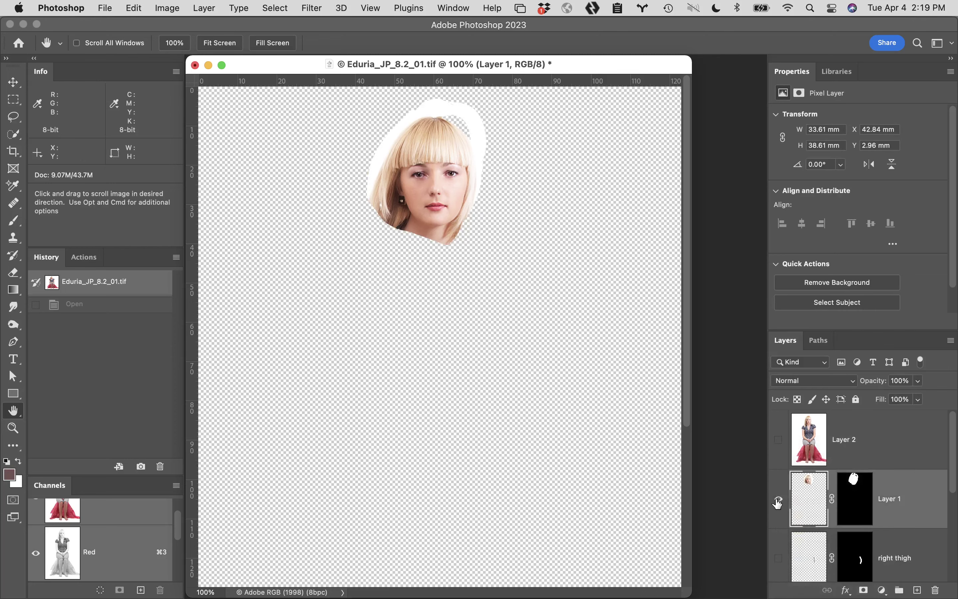
# Disable Layer 1's mask, zoom in on the unmasked face, then revert to the opening History snapshot
pyautogui.keyDown('shift'); pyautogui.click(856, 497); pyautogui.keyUp('shift')
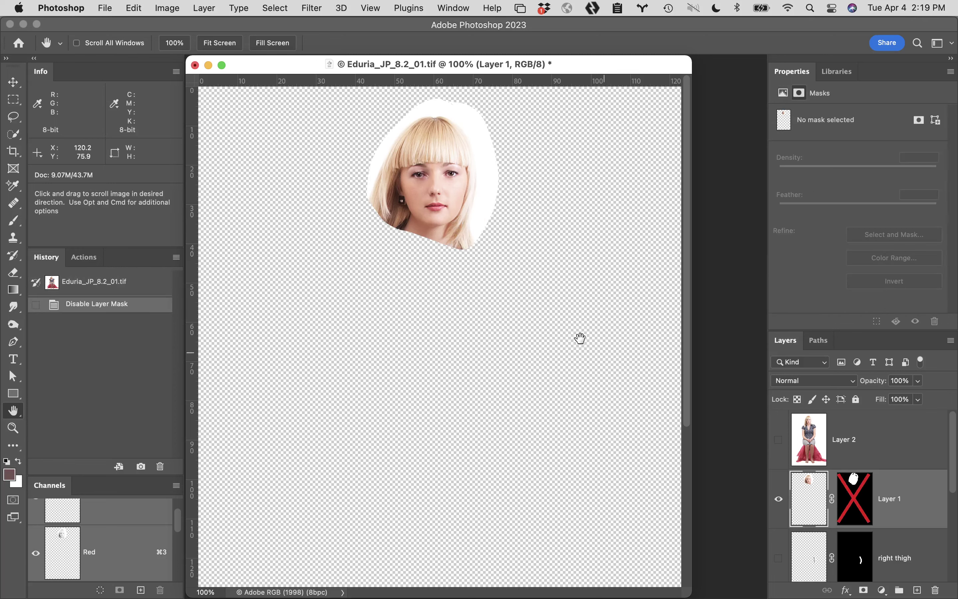
pyautogui.keyDown('super'); pyautogui.click(442, 218); pyautogui.keyUp('super')
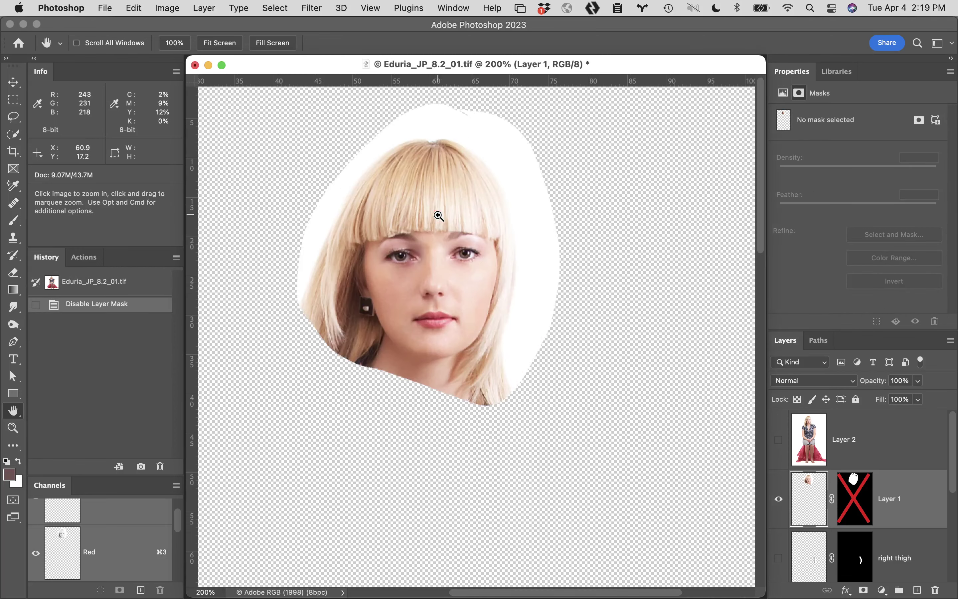
pyautogui.keyDown('super'); pyautogui.click(440, 328); pyautogui.keyUp('super')
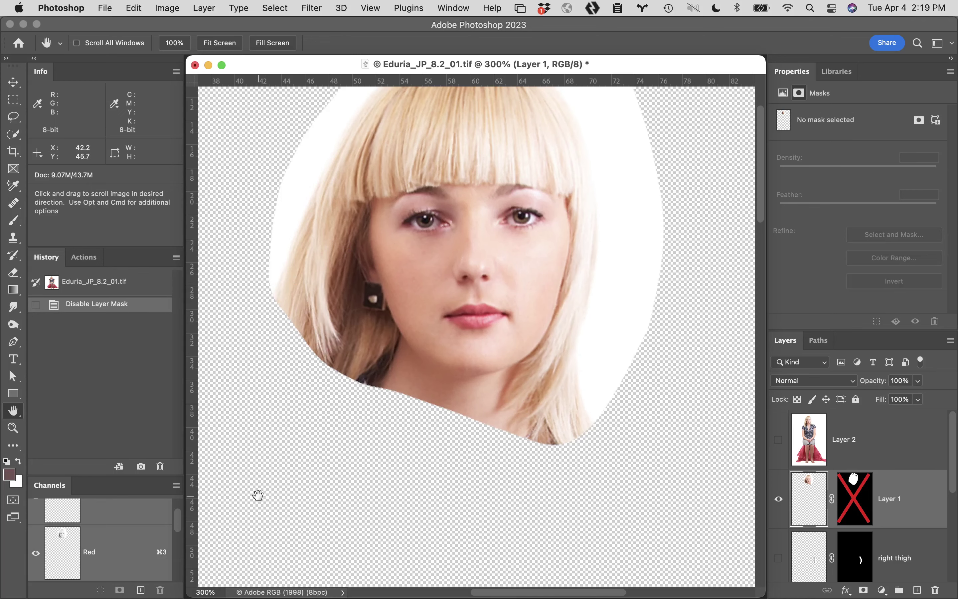
pyautogui.moveTo(256, 496)
pyautogui.mouseDown()
pyautogui.moveTo(282, 336)
pyautogui.moveTo(273, 487)
pyautogui.mouseUp()
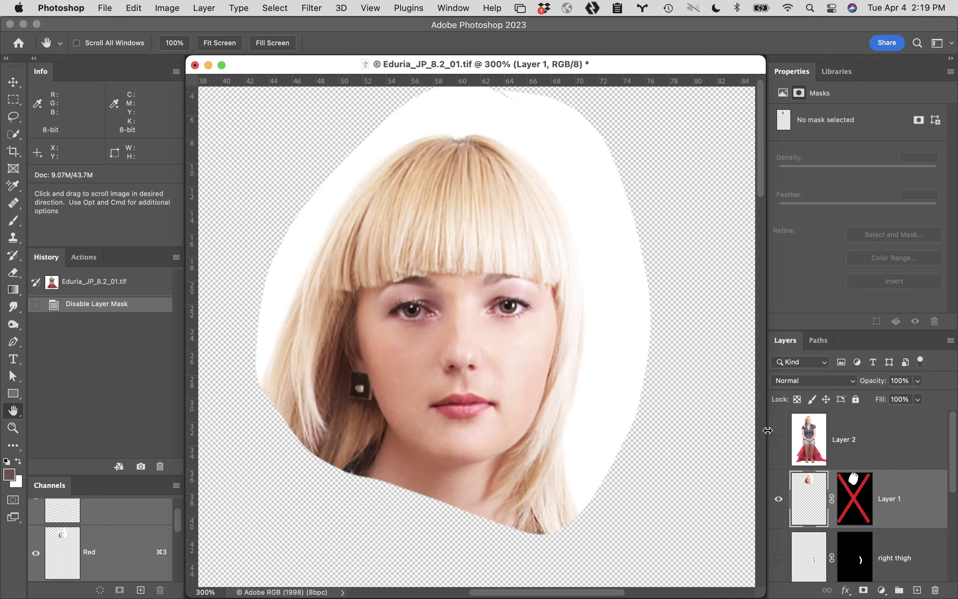
pyautogui.click(109, 282)
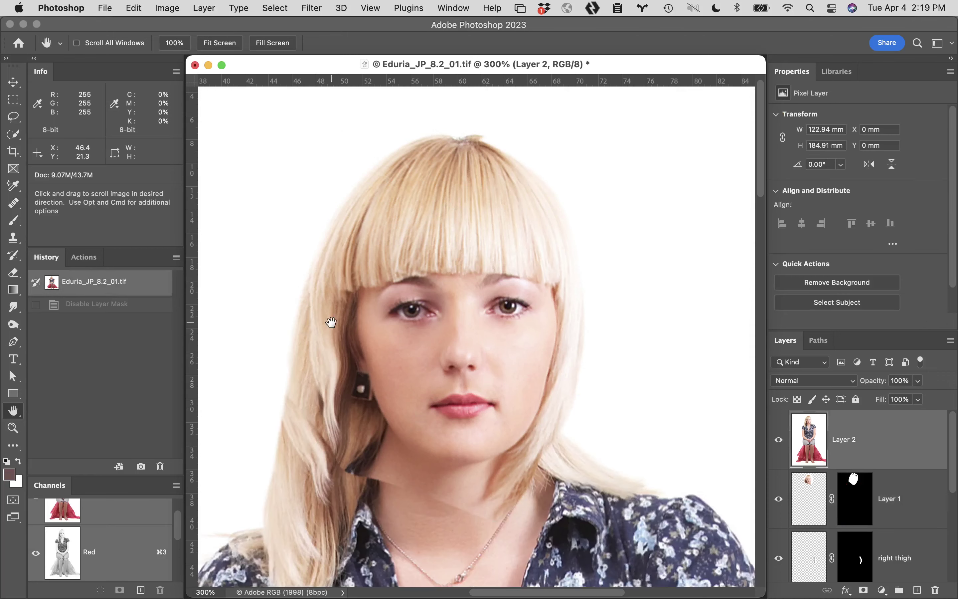
# Inspect the face-to-neck seam at 300%, fit the image on screen, and select Layer 0 copy
pyautogui.scroll(-5, 458, 438)
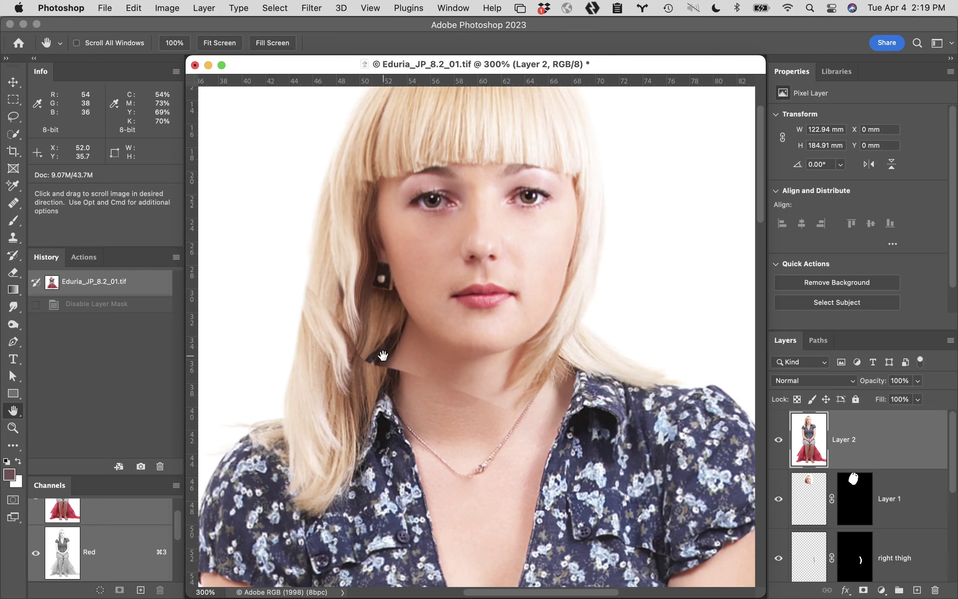
pyautogui.scroll(-5, 383, 355)
pyautogui.hscroll(-5, 383, 355)
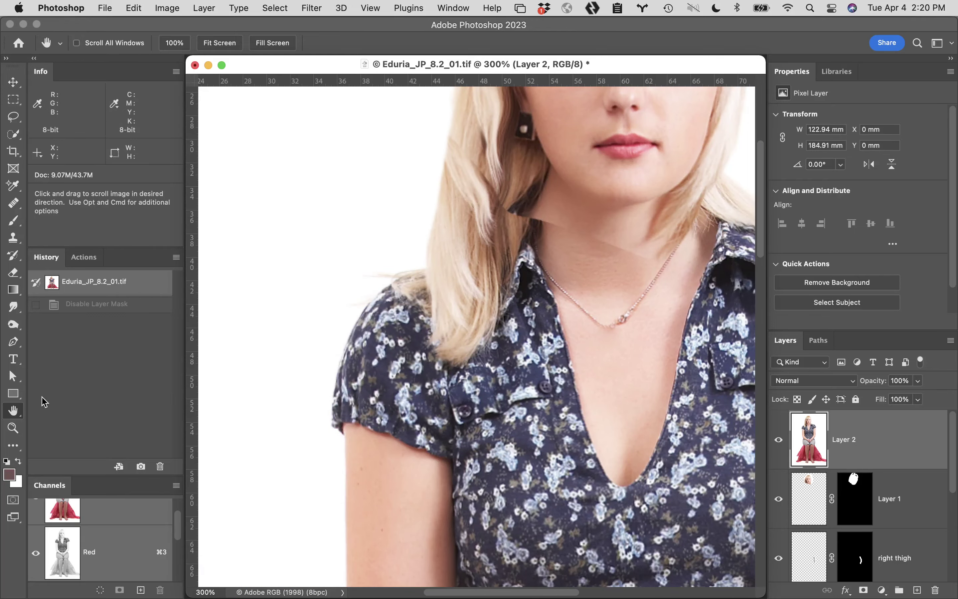
pyautogui.doubleClick(13, 411)
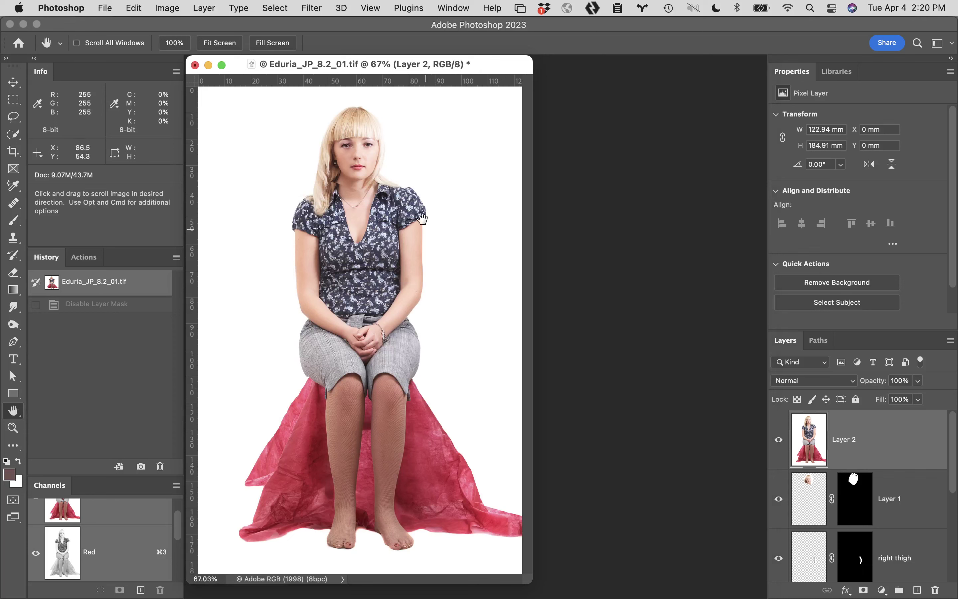
pyautogui.scroll(-10, 899, 570)
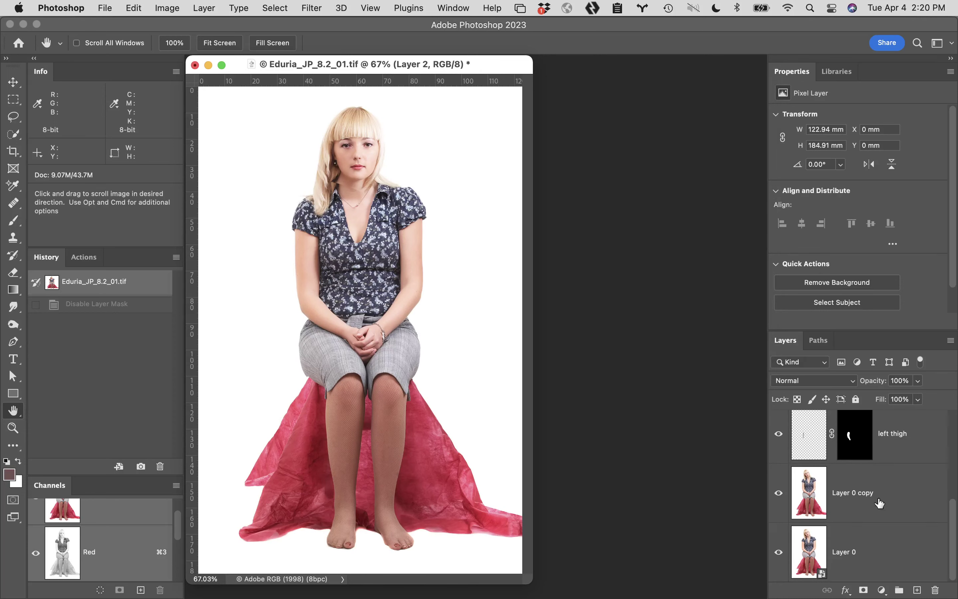
pyautogui.click(891, 506)
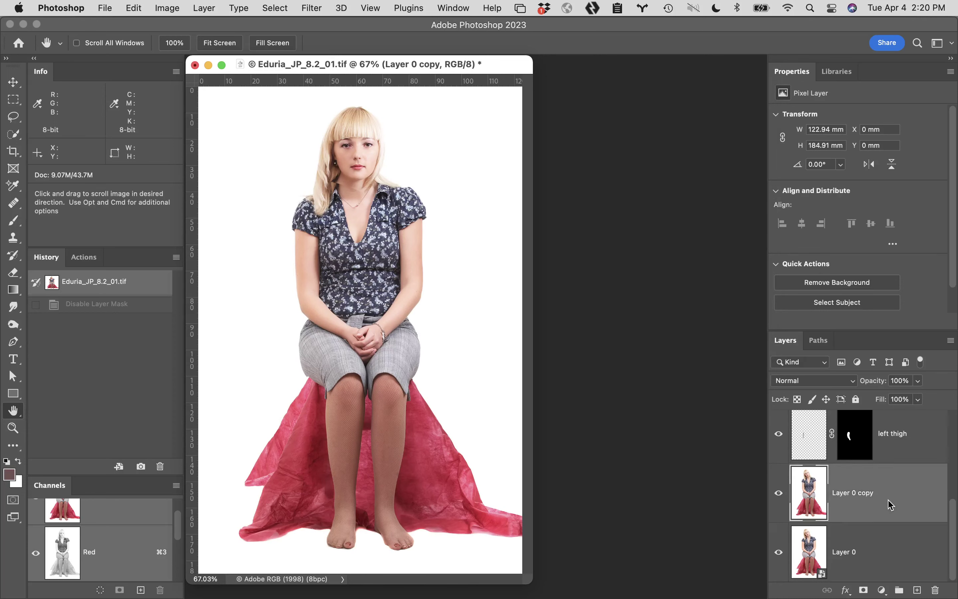
# Lasso the head and shoulders, copy them to a new Layer 3 with Cmd+J, and view it alone
pyautogui.press('l')
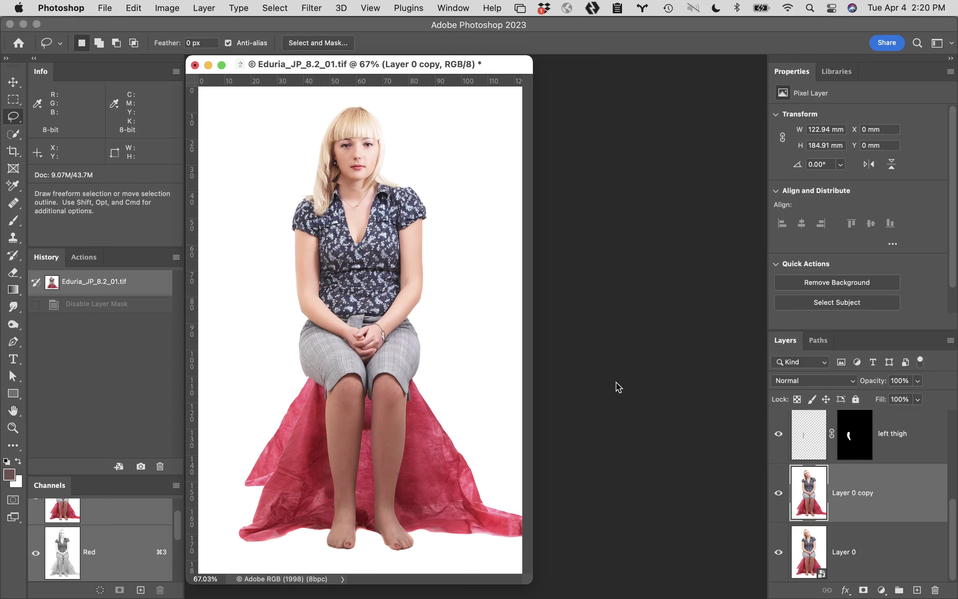
pyautogui.moveTo(356, 247)
pyautogui.mouseDown()
pyautogui.moveTo(442, 223)
pyautogui.moveTo(476, 173)
pyautogui.moveTo(453, 118)
pyautogui.moveTo(337, 77)
pyautogui.moveTo(312, 83)
pyautogui.moveTo(276, 116)
pyautogui.moveTo(245, 170)
pyautogui.moveTo(265, 233)
pyautogui.moveTo(315, 252)
pyautogui.moveTo(374, 249)
pyautogui.mouseUp()
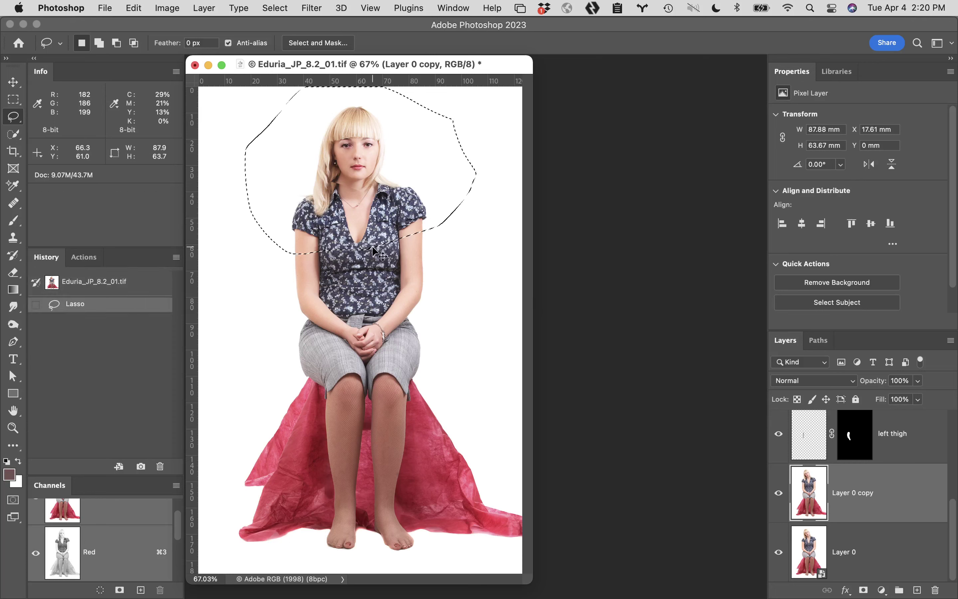
pyautogui.press('super+j')
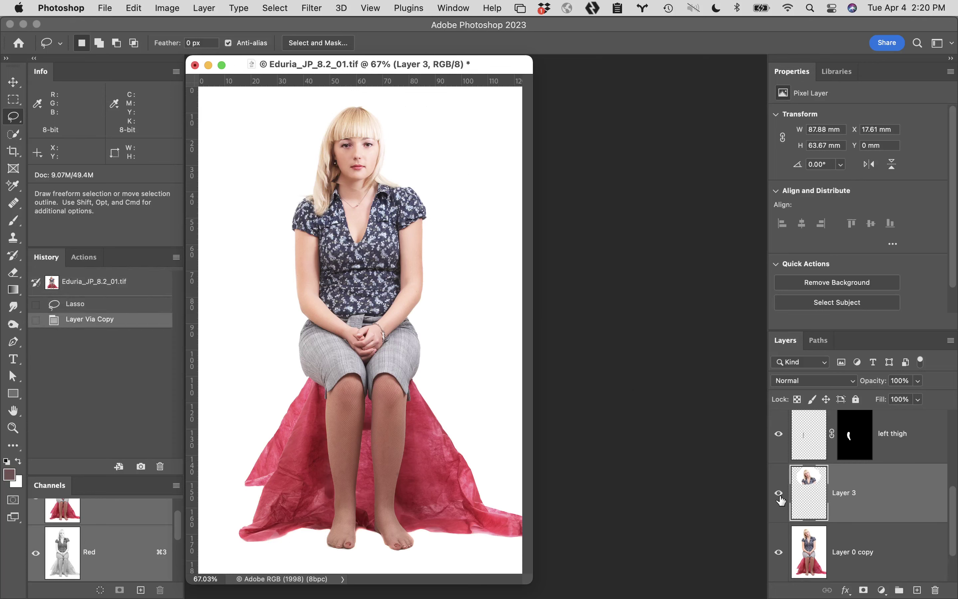
pyautogui.keyDown('alt'); pyautogui.click(779, 495); pyautogui.keyUp('alt')
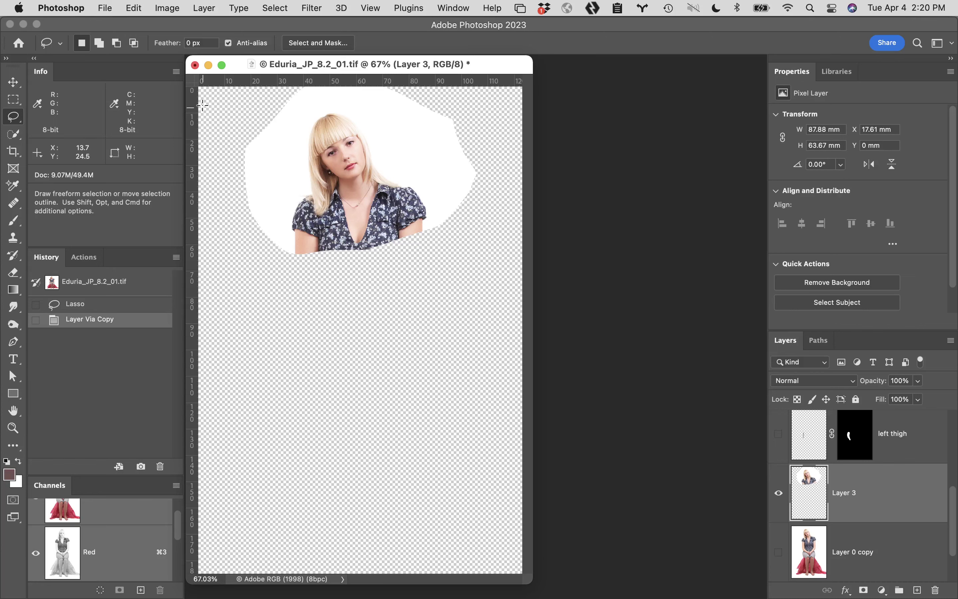
# Close the document without saving and open the next student's Assign8.2 PSD from Week 9 Turnin's wk8 folder
pyautogui.click(196, 66)
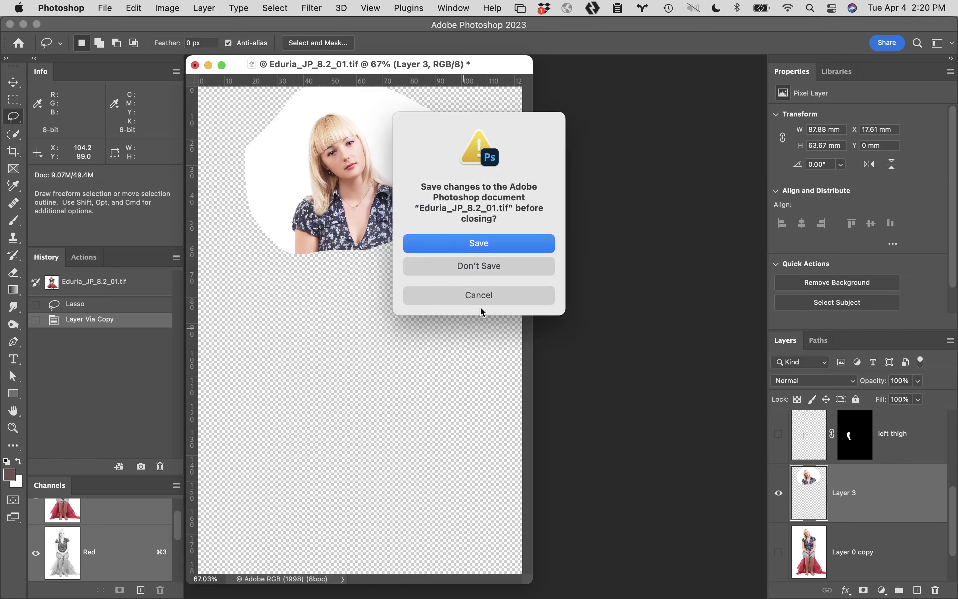
pyautogui.click(500, 266)
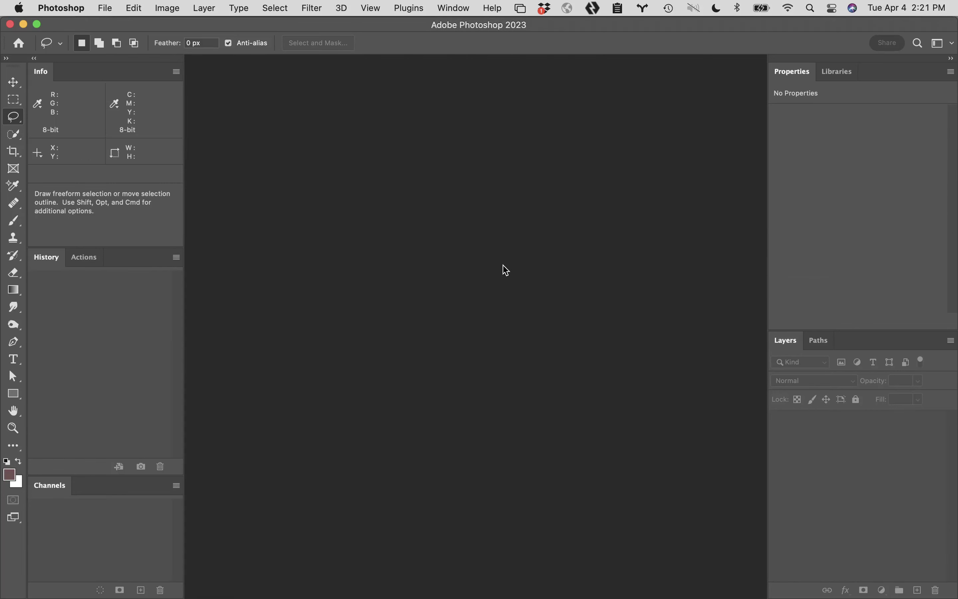
pyautogui.moveTo(589, 595)
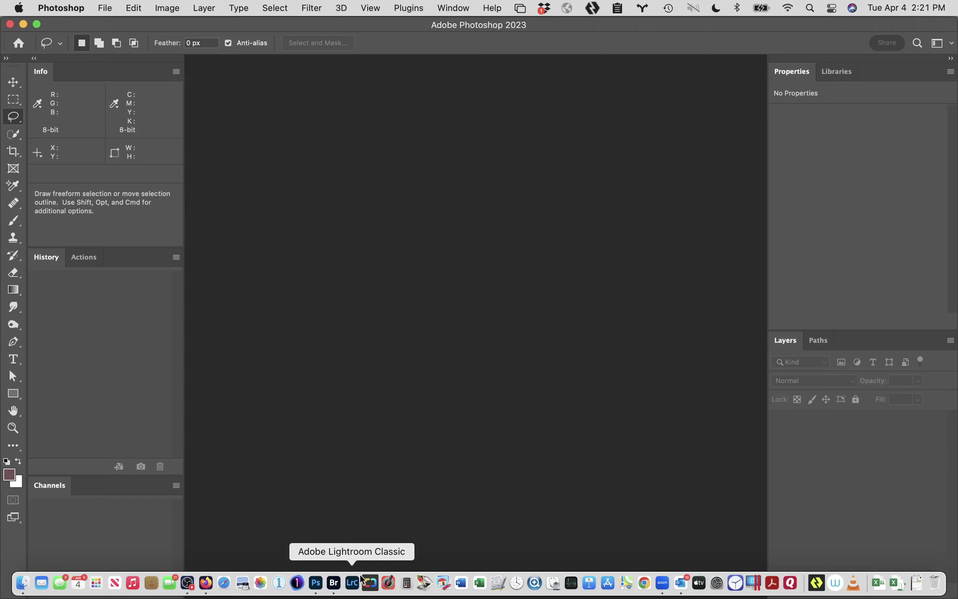
pyautogui.click(332, 588)
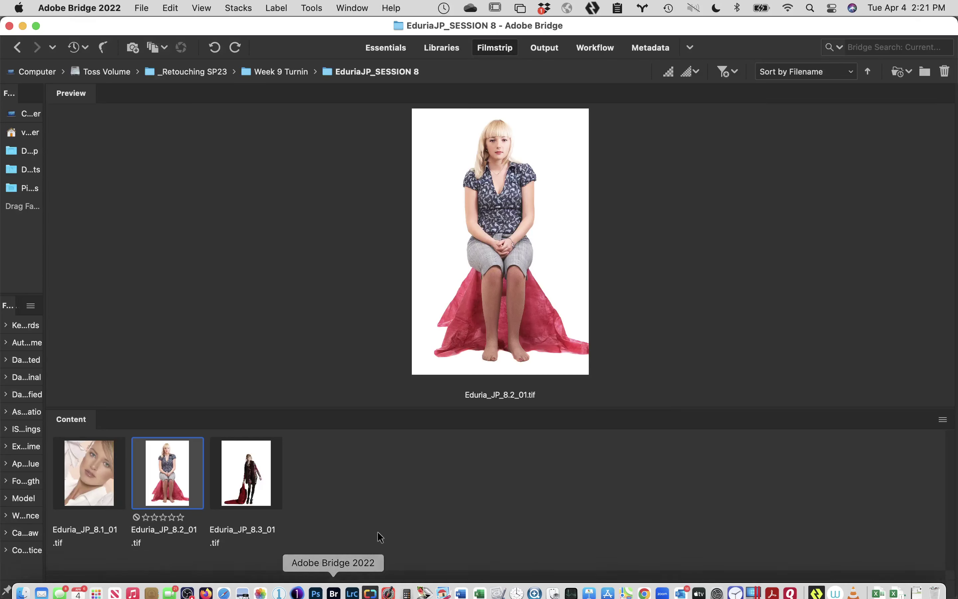
pyautogui.click(24, 48)
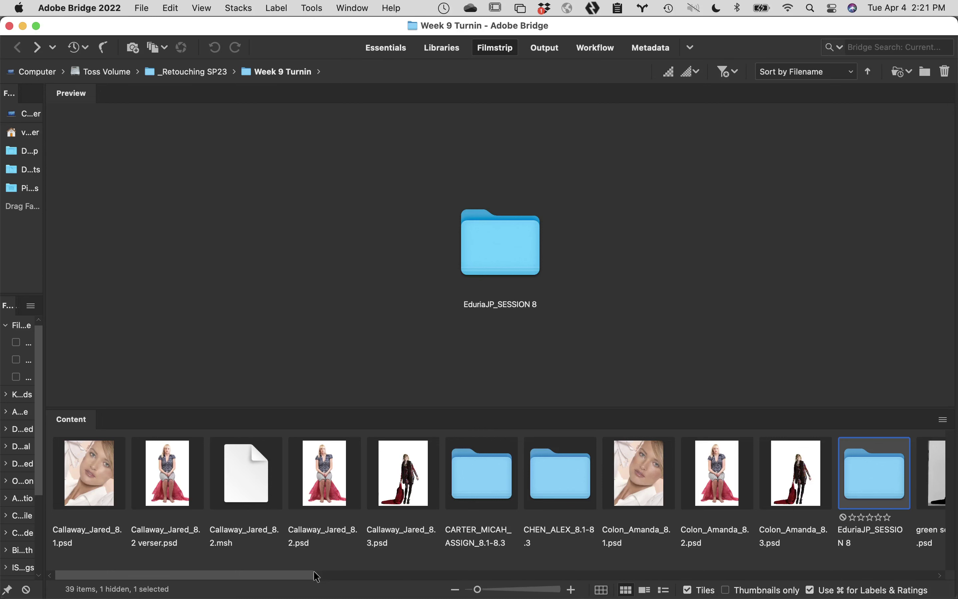
pyautogui.moveTo(315, 575); pyautogui.dragTo(558, 582)
pyautogui.doubleClick(630, 469)
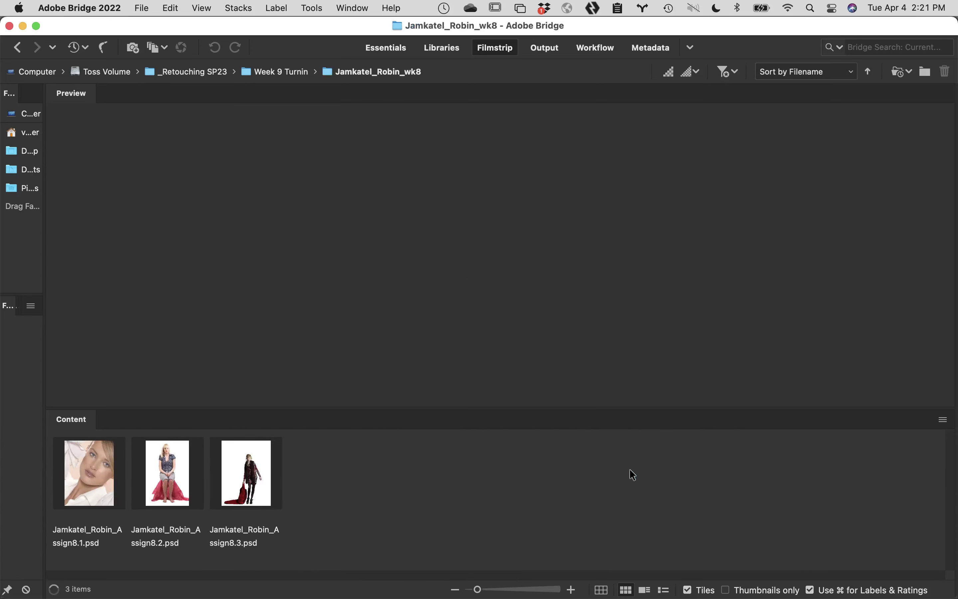
pyautogui.doubleClick(175, 464)
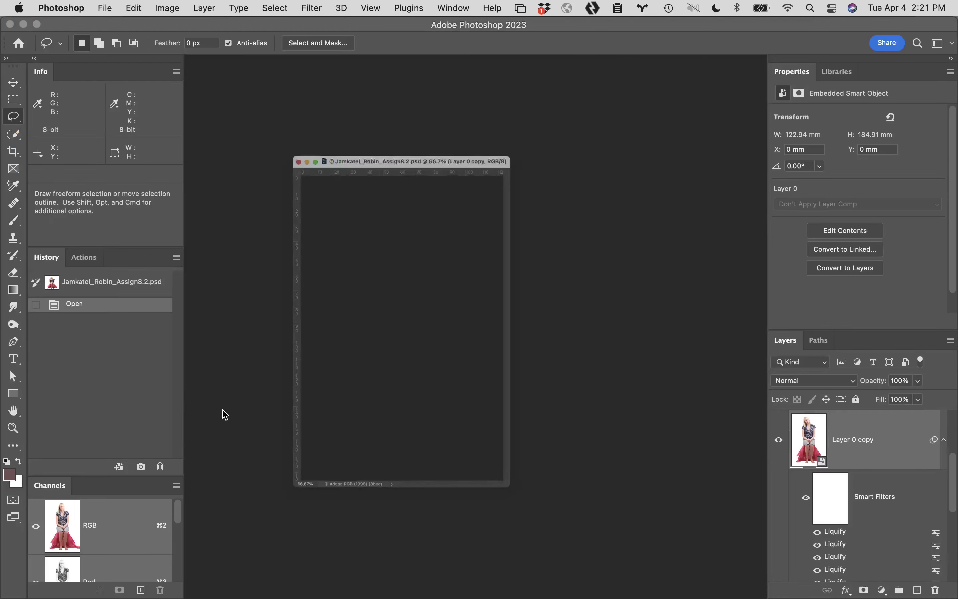
pyautogui.press('z')
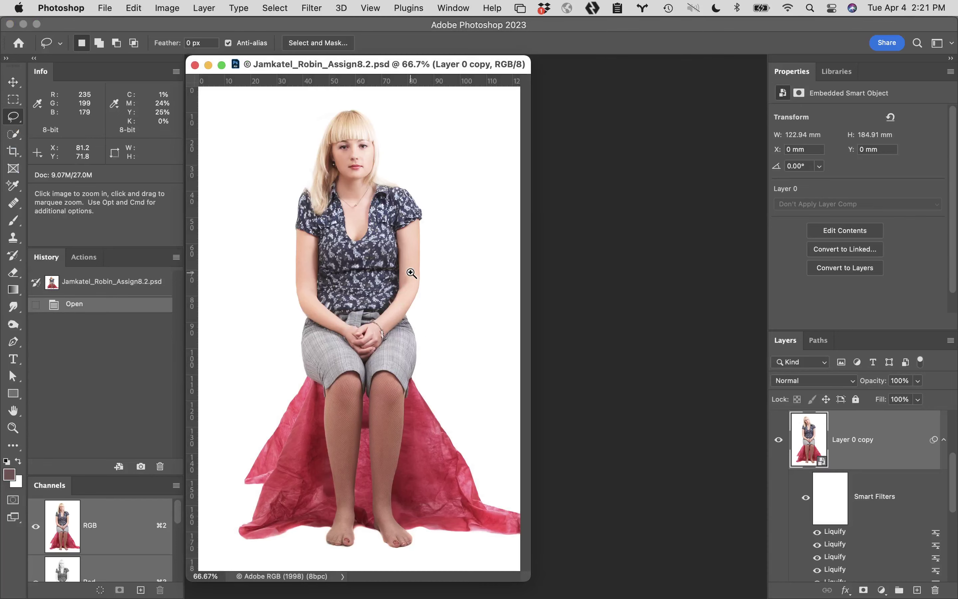
pyautogui.click(405, 319)
pyautogui.click(491, 330)
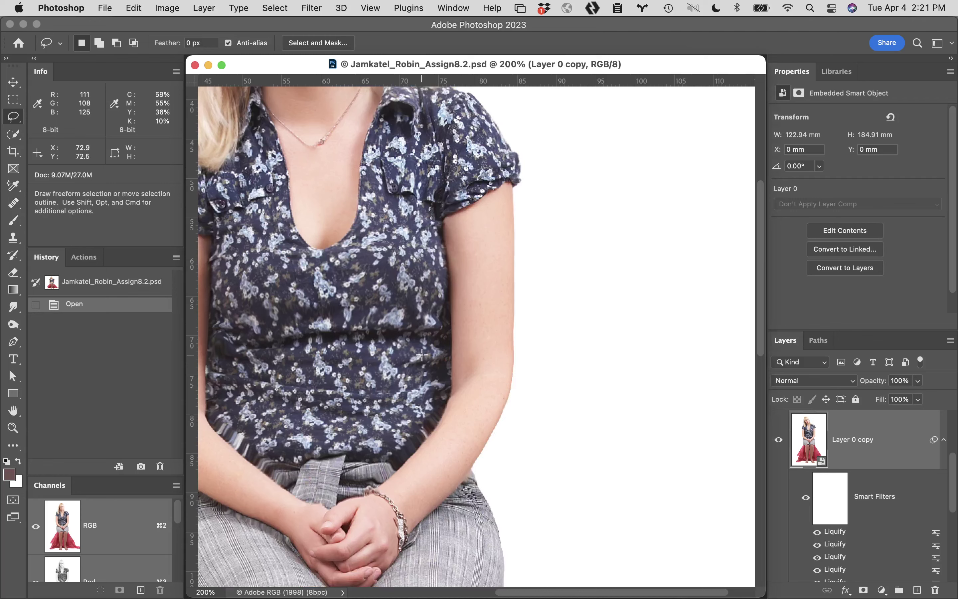
pyautogui.hscroll(-5, 422, 355)
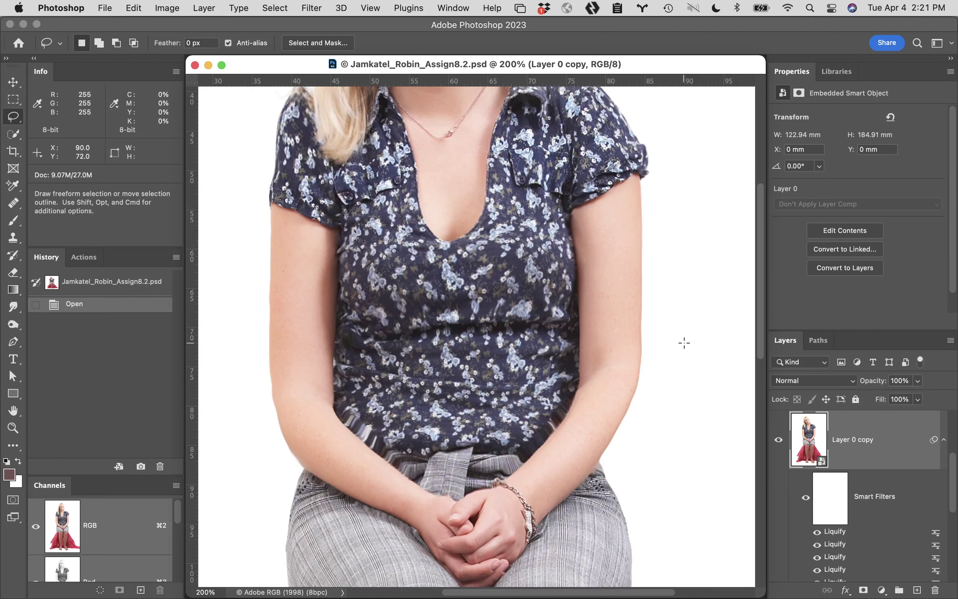
pyautogui.scroll(-5, 837, 555)
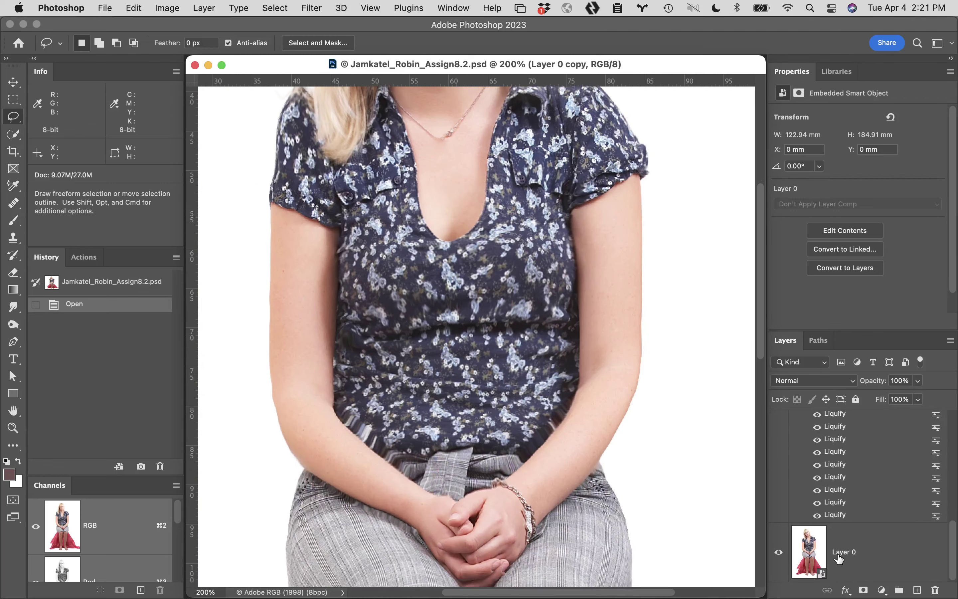
pyautogui.keyDown('alt'); pyautogui.click(779, 553); pyautogui.keyUp('alt')
pyautogui.keyDown('alt'); pyautogui.click(779, 553); pyautogui.keyUp('alt')
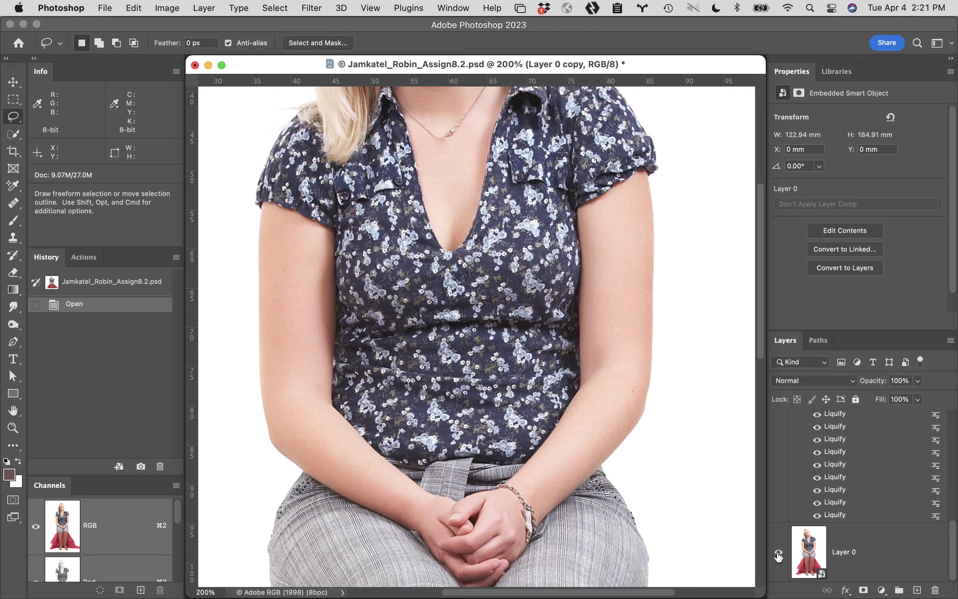
pyautogui.keyDown('alt'); pyautogui.click(779, 554); pyautogui.keyUp('alt')
pyautogui.keyDown('alt'); pyautogui.click(779, 555); pyautogui.keyUp('alt')
pyautogui.keyDown('alt'); pyautogui.click(778, 555); pyautogui.keyUp('alt')
pyautogui.keyDown('alt'); pyautogui.click(779, 555); pyautogui.keyUp('alt')
pyautogui.keyDown('alt'); pyautogui.click(779, 555); pyautogui.keyUp('alt')
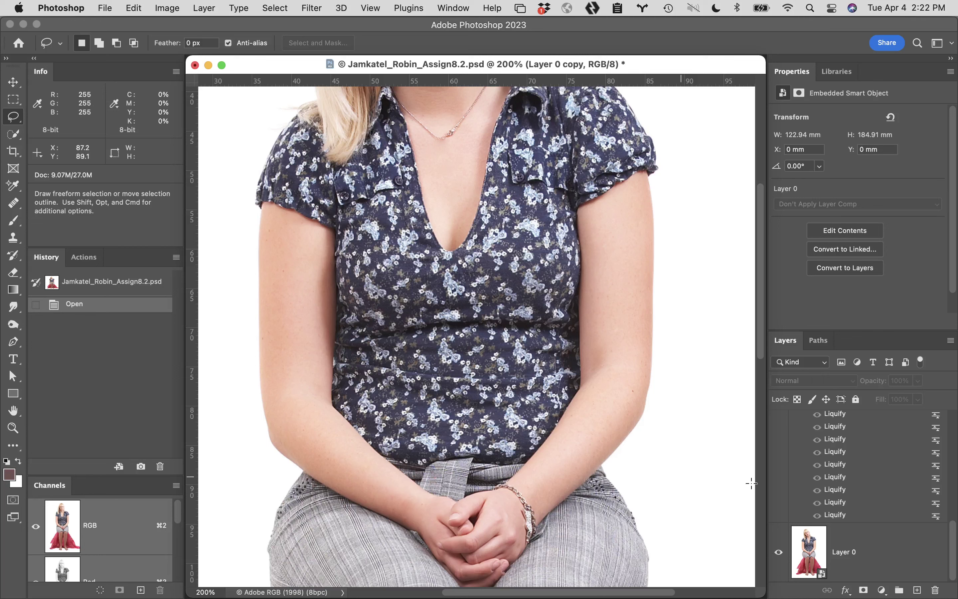
pyautogui.keyDown('alt'); pyautogui.click(779, 553); pyautogui.keyUp('alt')
pyautogui.keyDown('alt'); pyautogui.click(779, 554); pyautogui.keyUp('alt')
pyautogui.keyDown('alt'); pyautogui.click(779, 554); pyautogui.keyUp('alt')
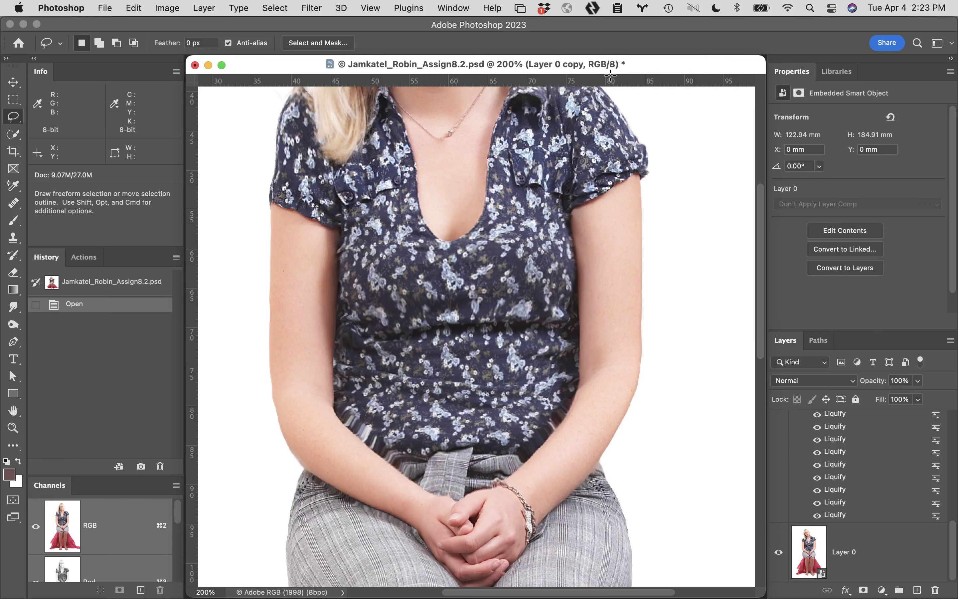
pyautogui.click(196, 66)
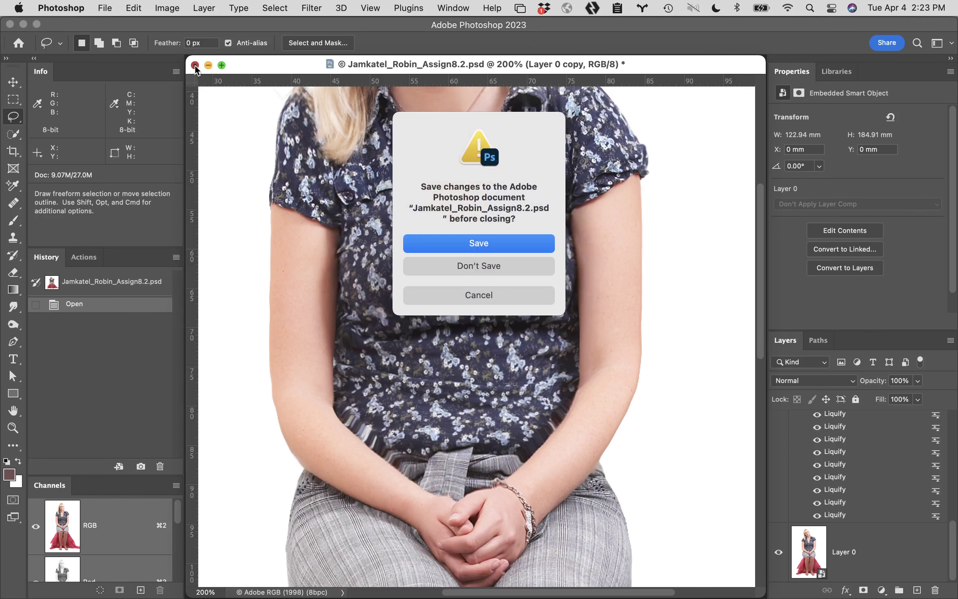
# Discard changes, then open the next student's 8.2 PSD from their Assign08 folder in Week 9 Turnin
pyautogui.click(501, 269)
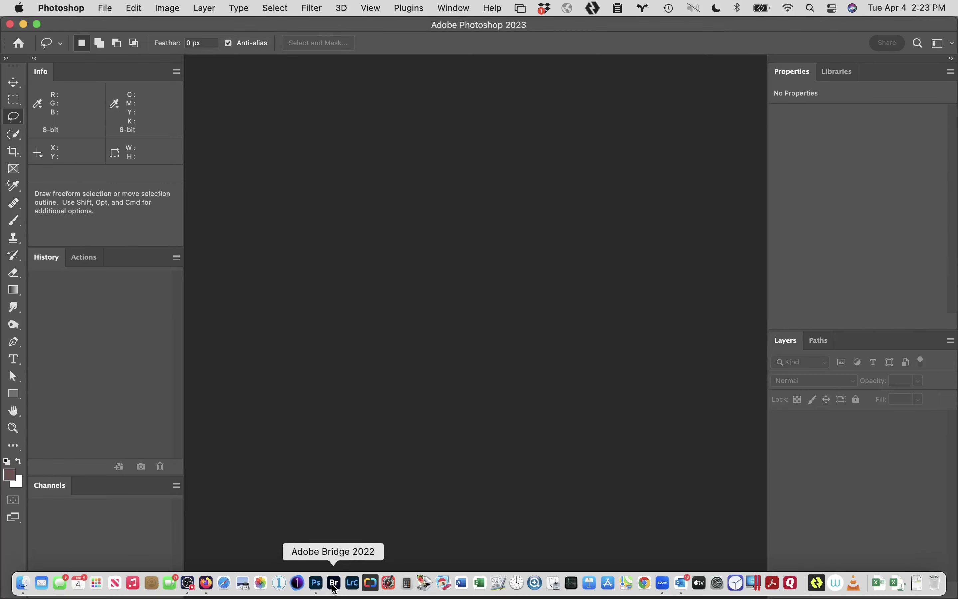
pyautogui.click(335, 583)
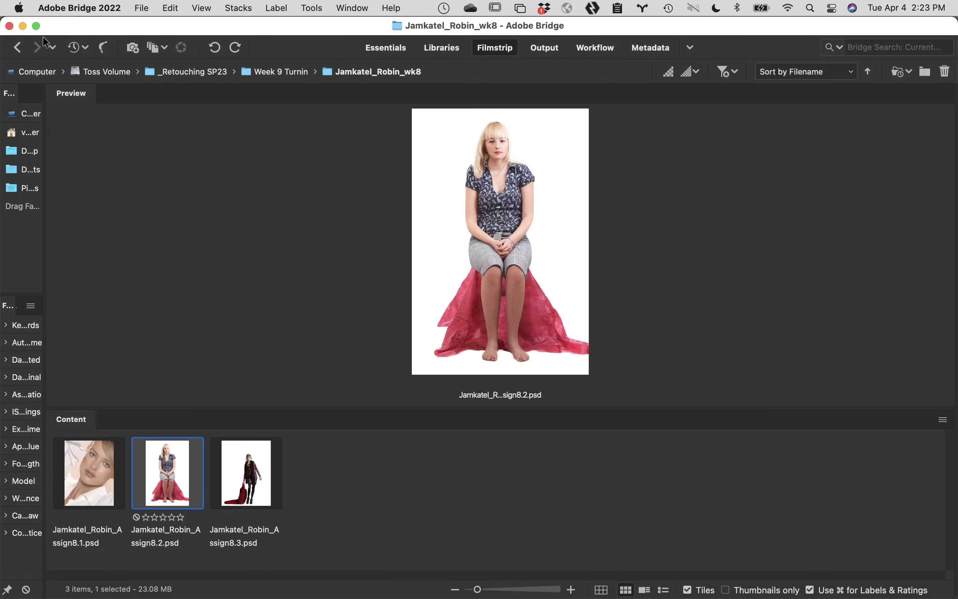
pyautogui.click(17, 48)
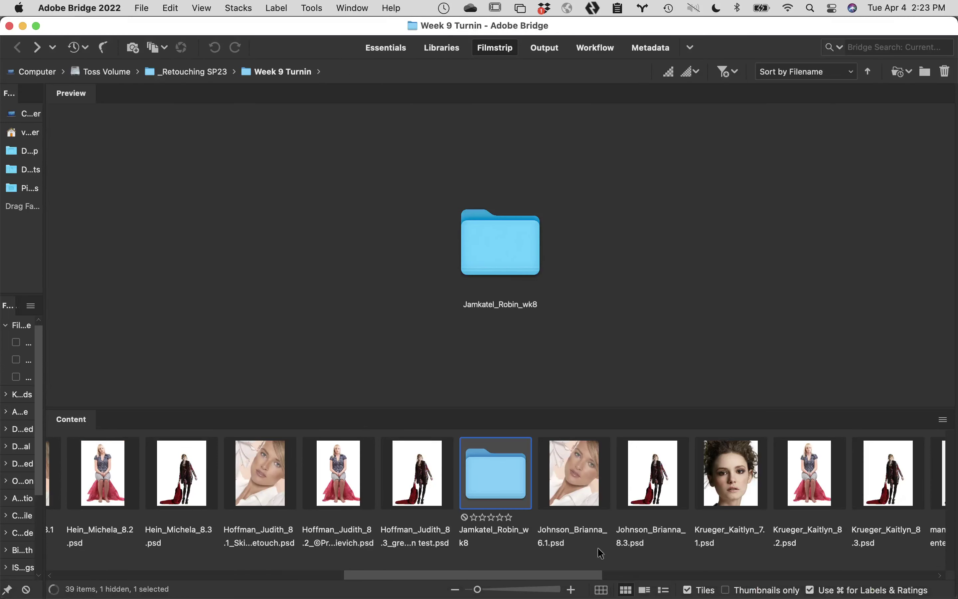
pyautogui.moveTo(590, 575); pyautogui.dragTo(735, 592)
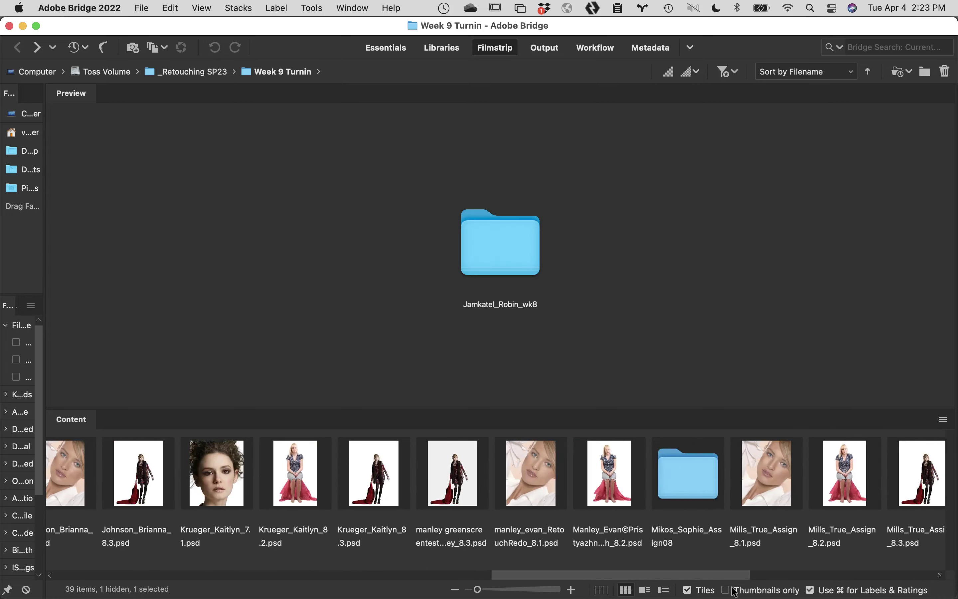
pyautogui.doubleClick(631, 478)
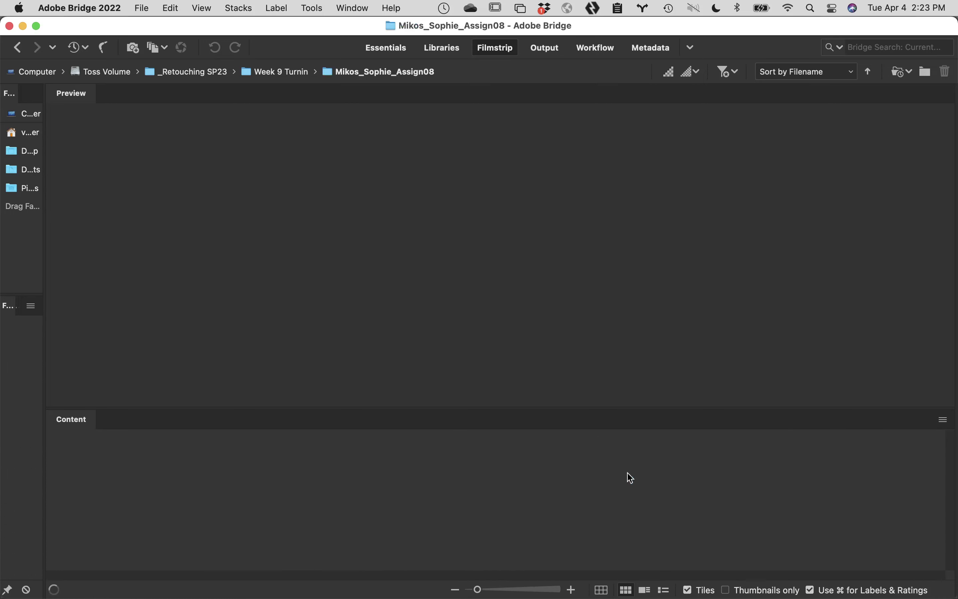
pyautogui.doubleClick(175, 469)
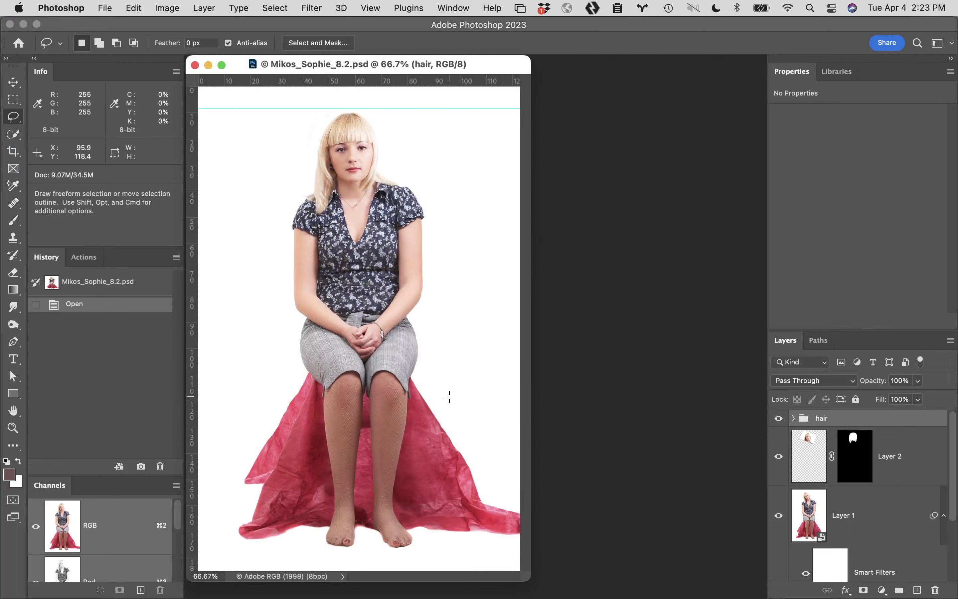
# Toggle the liquified Layer 1 repeatedly to compare the liquified and original torso
pyautogui.scroll(-3, 851, 514)
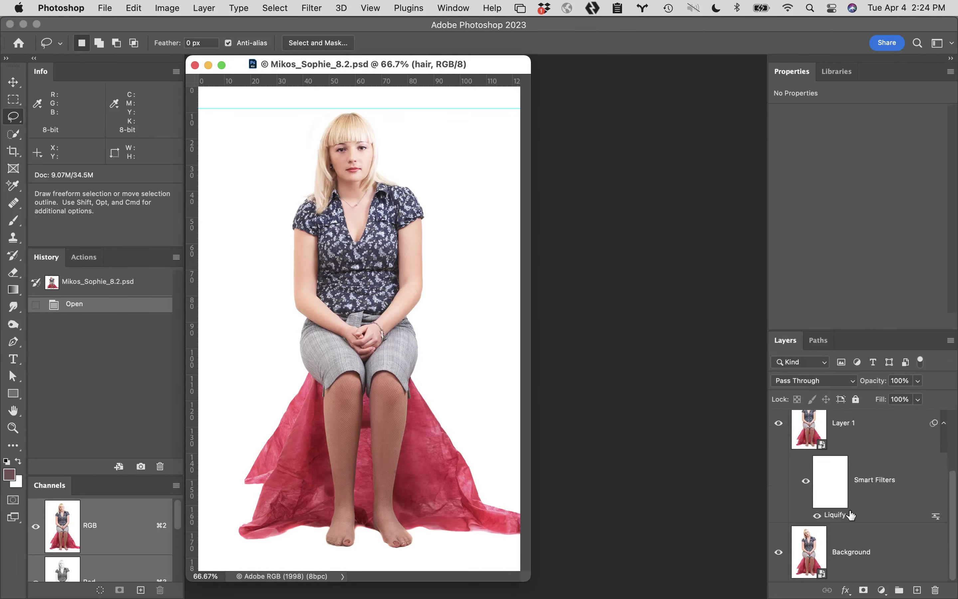
pyautogui.keyDown('alt'); pyautogui.click(779, 555); pyautogui.keyUp('alt')
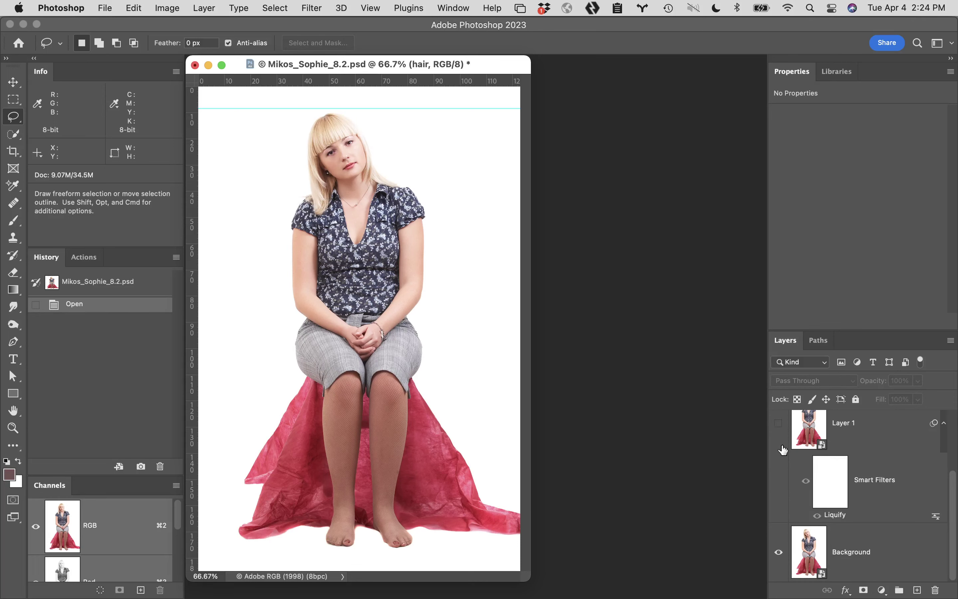
pyautogui.click(779, 425)
pyautogui.click(779, 424)
pyautogui.click(779, 425)
pyautogui.click(779, 425)
pyautogui.click(779, 425)
pyautogui.click(779, 424)
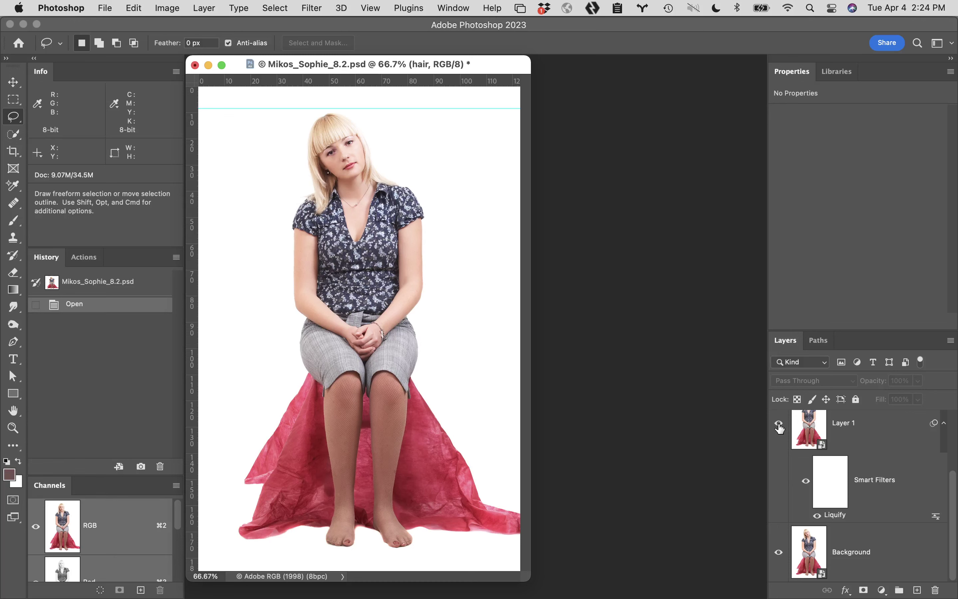
pyautogui.click(779, 424)
pyautogui.click(780, 424)
pyautogui.click(780, 425)
pyautogui.click(779, 425)
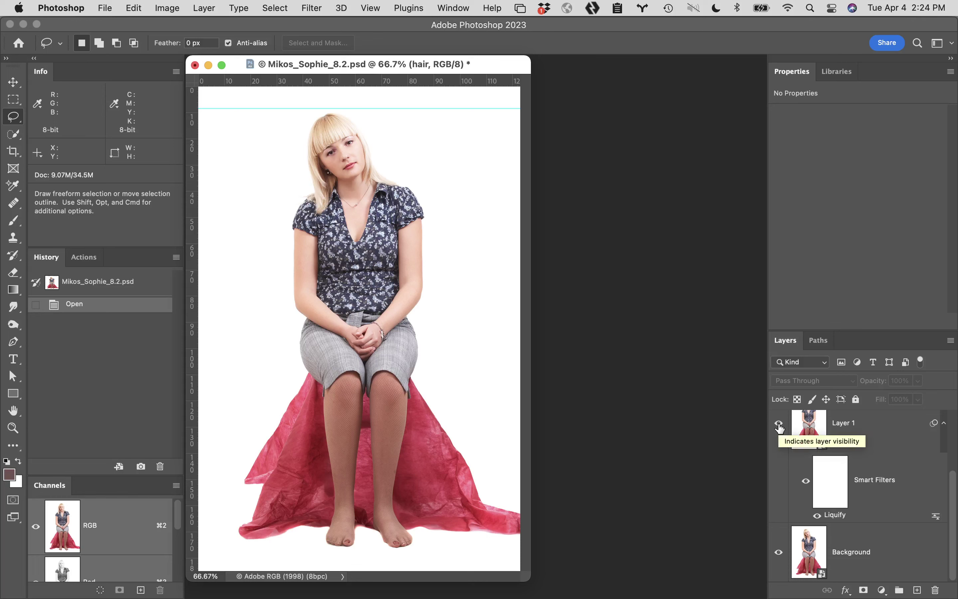
pyautogui.click(779, 425)
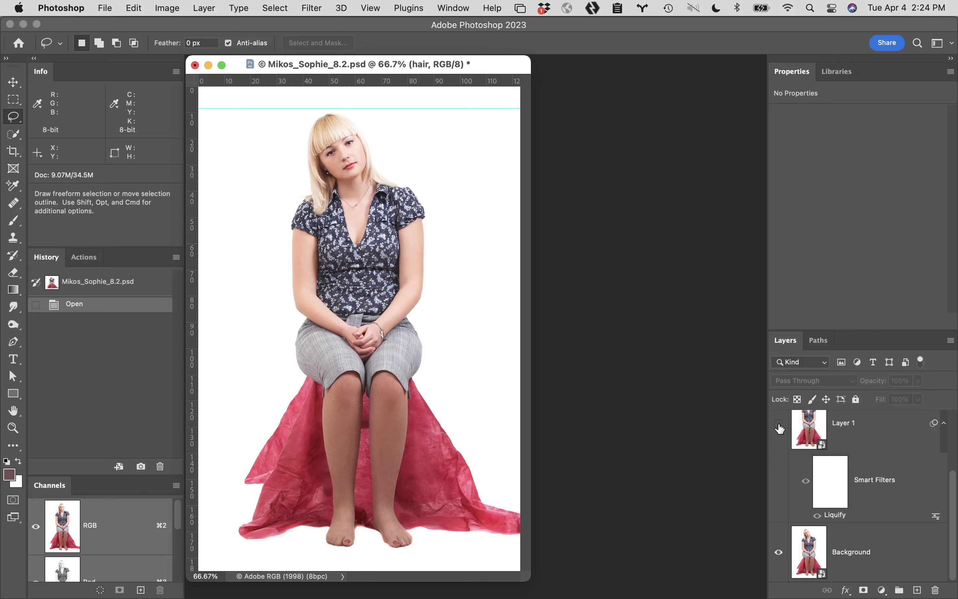
pyautogui.click(780, 425)
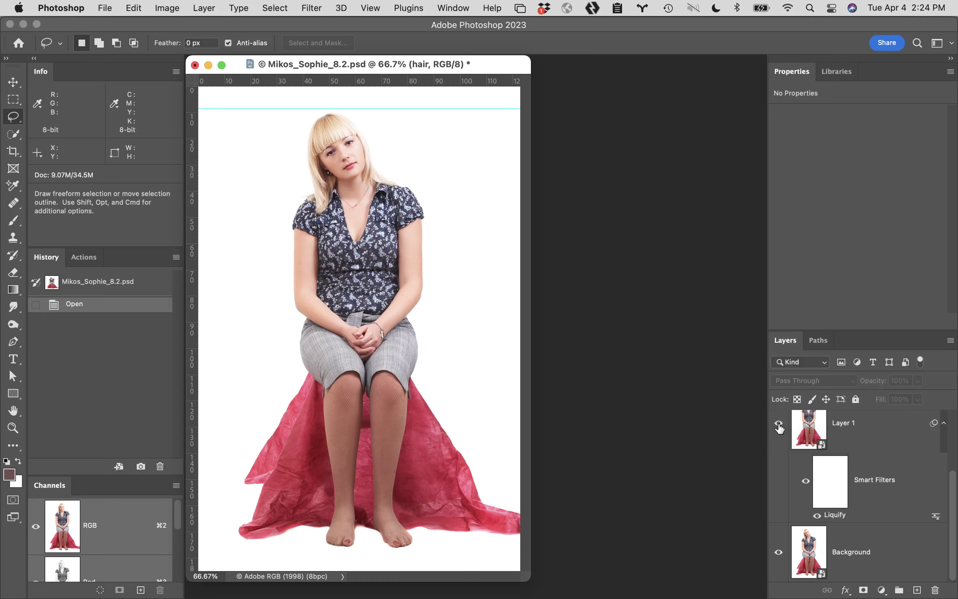
# Compare the head with and without Layer 2, disable Layer 2's mask, show Layer 1, and expand the hair group
pyautogui.scroll(4, 780, 428)
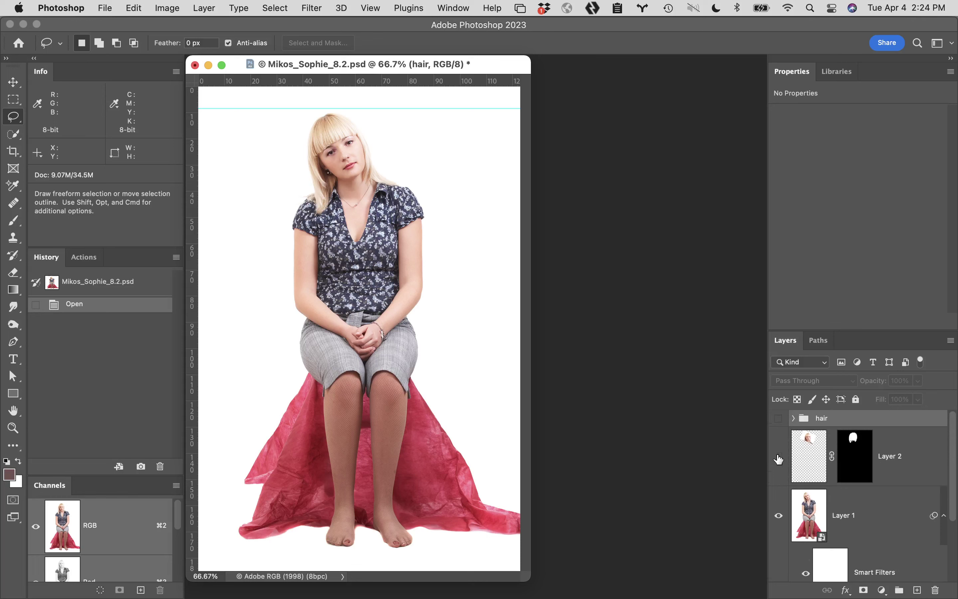
pyautogui.click(779, 457)
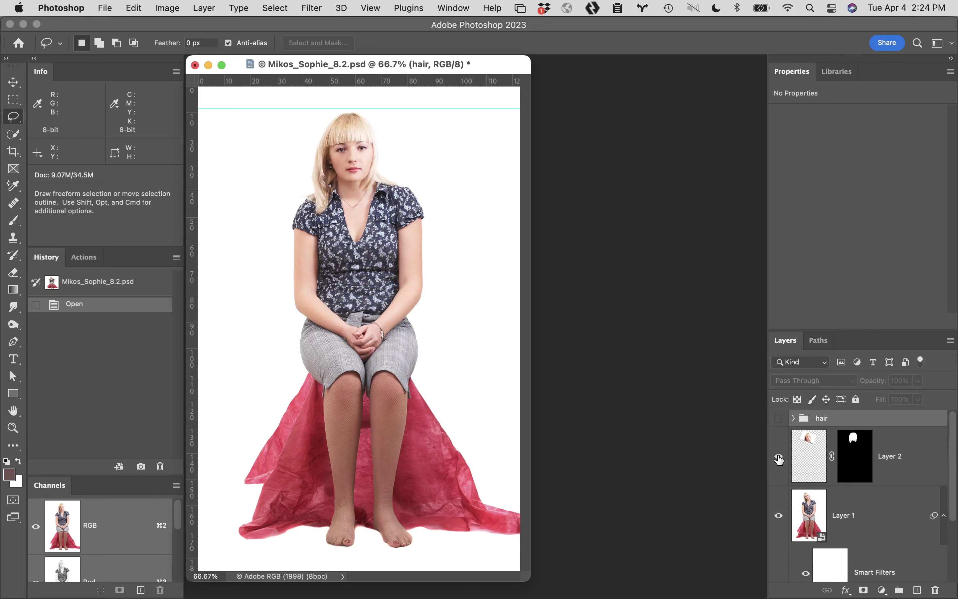
pyautogui.click(778, 458)
pyautogui.click(779, 458)
pyautogui.keyDown('alt'); pyautogui.click(779, 458); pyautogui.keyUp('alt')
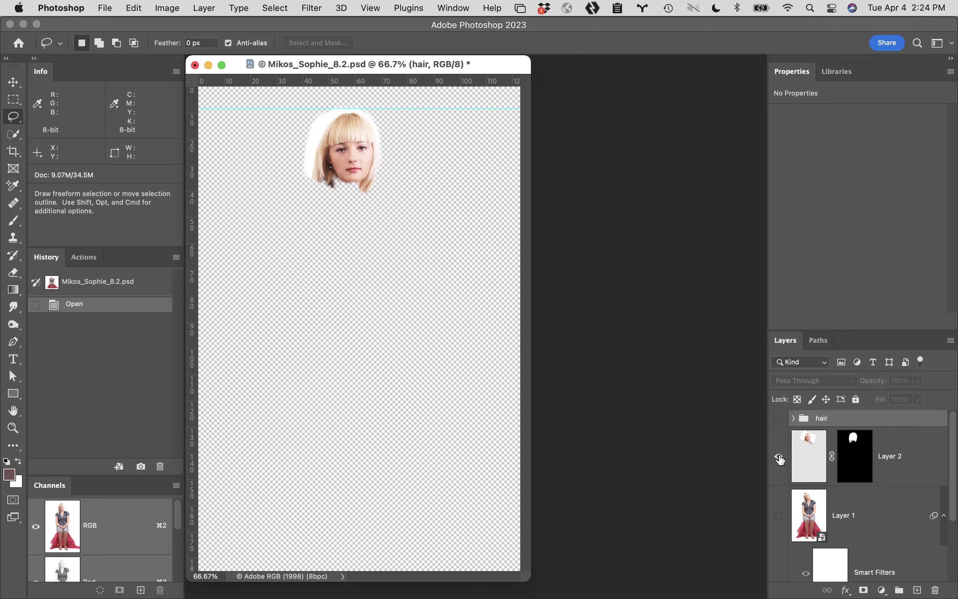
pyautogui.keyDown('shift'); pyautogui.click(863, 448); pyautogui.keyUp('shift')
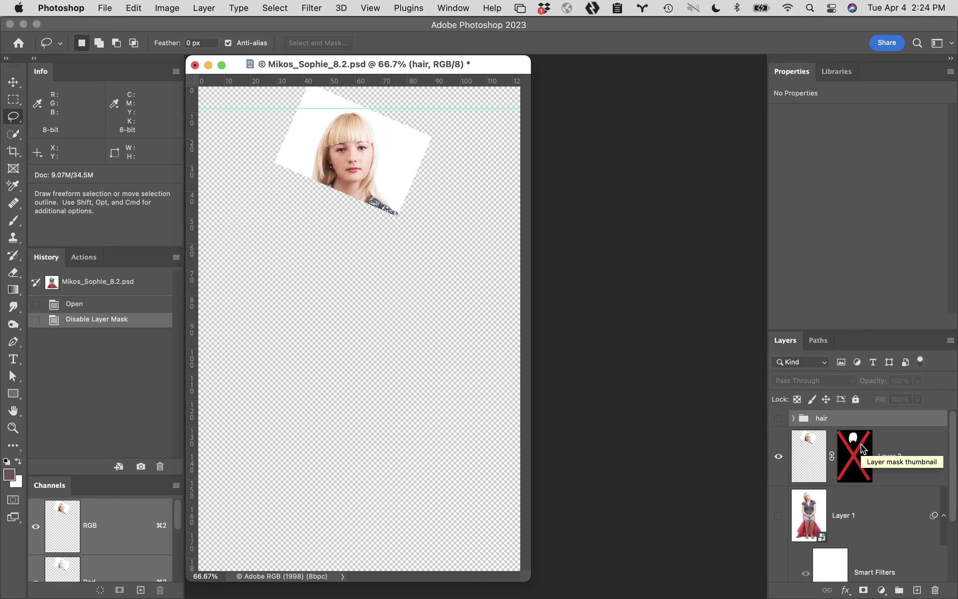
pyautogui.keyDown('alt'); pyautogui.click(779, 459); pyautogui.keyUp('alt')
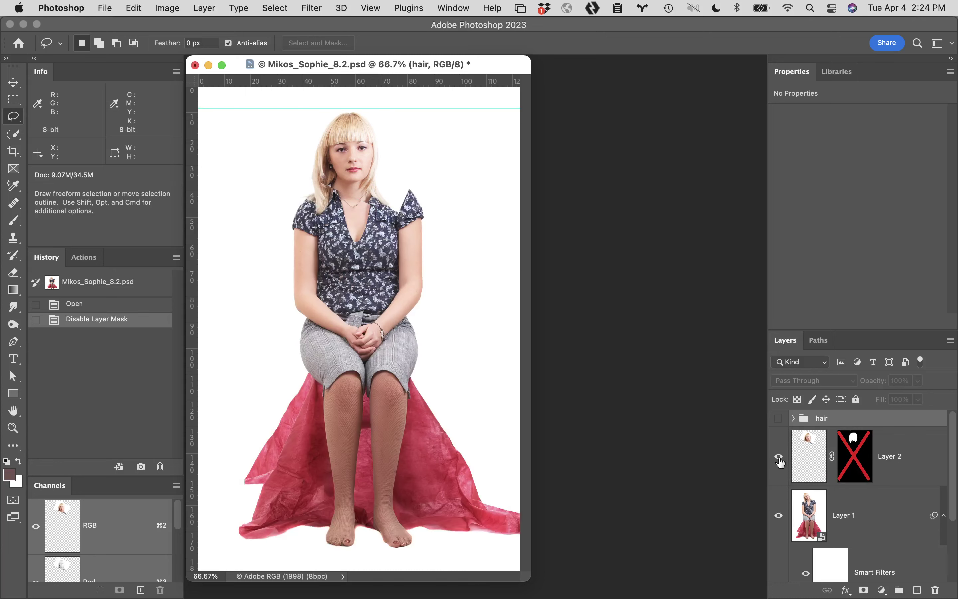
pyautogui.click(793, 418)
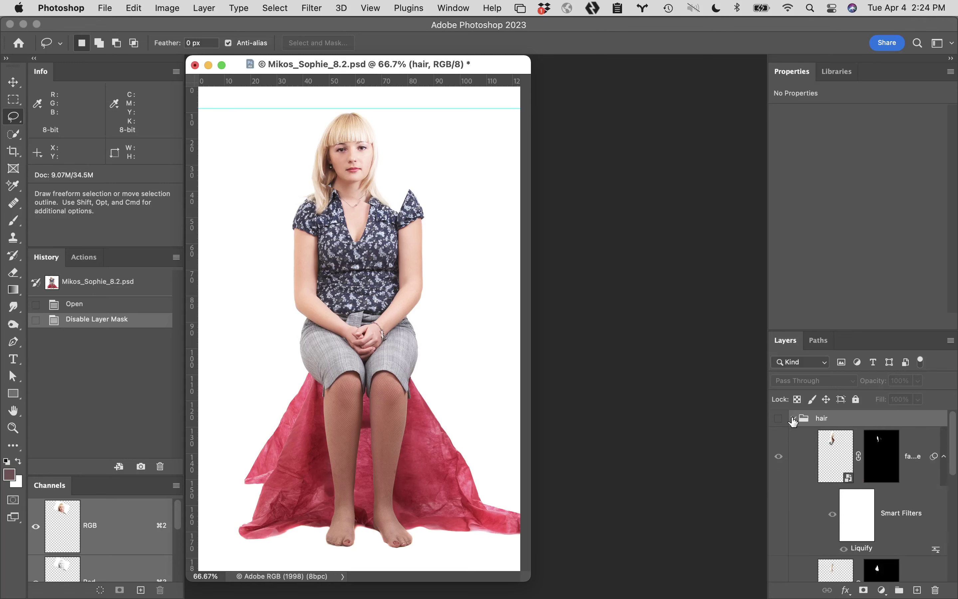
# Zoom to 200% on the head, show the hair group's edits, and re-enable Layer 2's mask
pyautogui.keyDown('super'); pyautogui.click(325, 184); pyautogui.keyUp('super')
pyautogui.keyDown('super'); pyautogui.click(411, 231); pyautogui.keyUp('super')
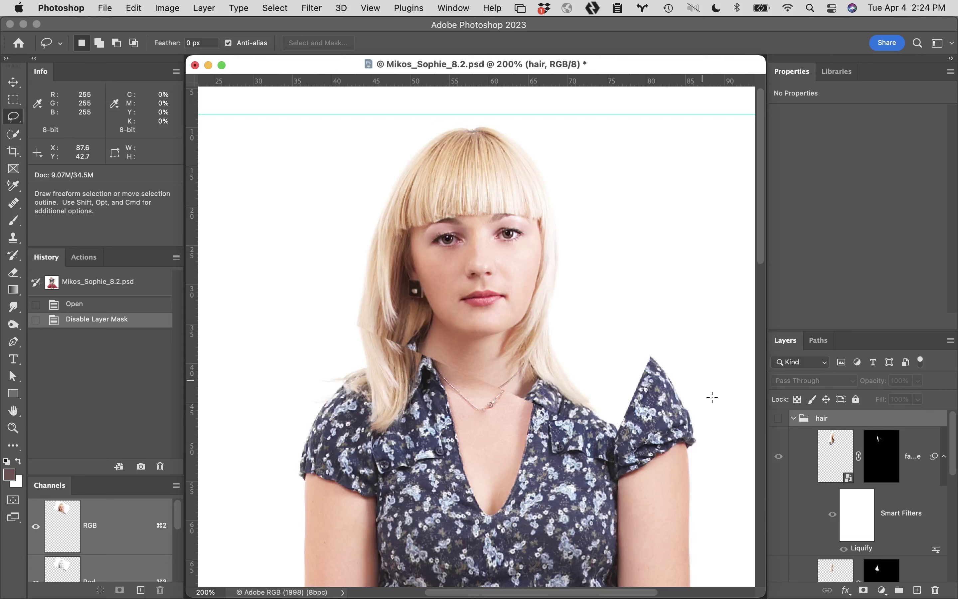
pyautogui.scroll(-4, 884, 538)
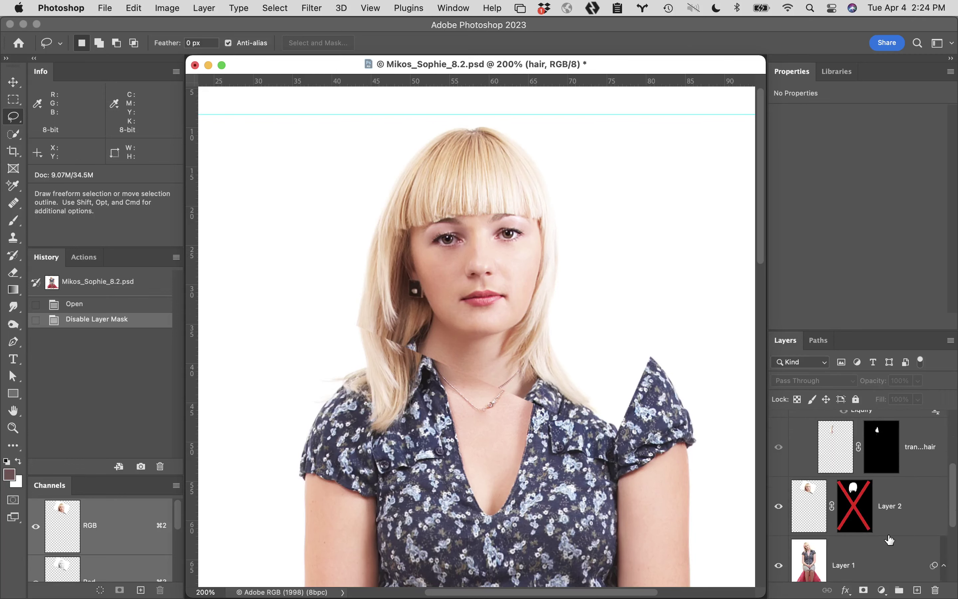
pyautogui.scroll(4, 890, 541)
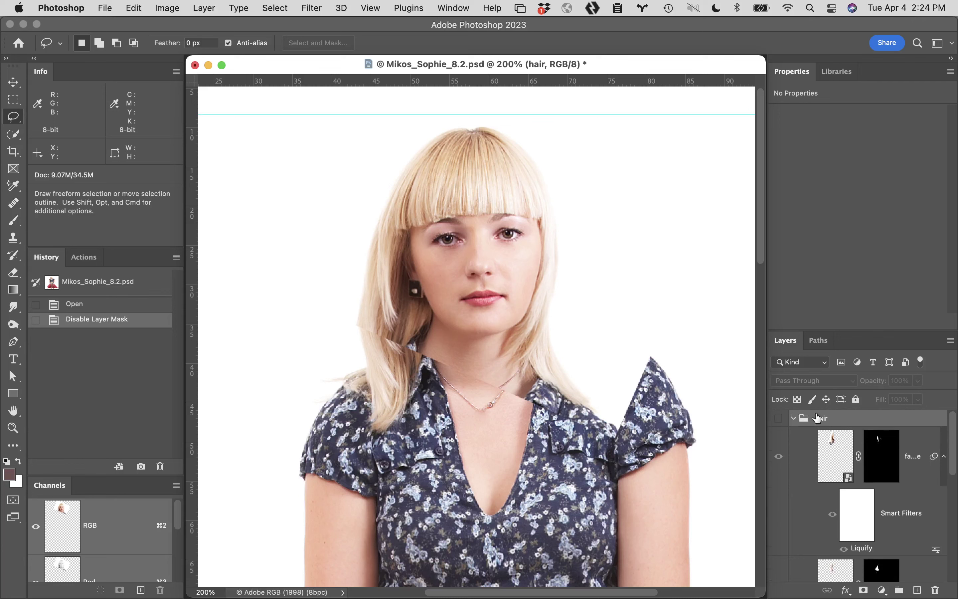
pyautogui.click(778, 419)
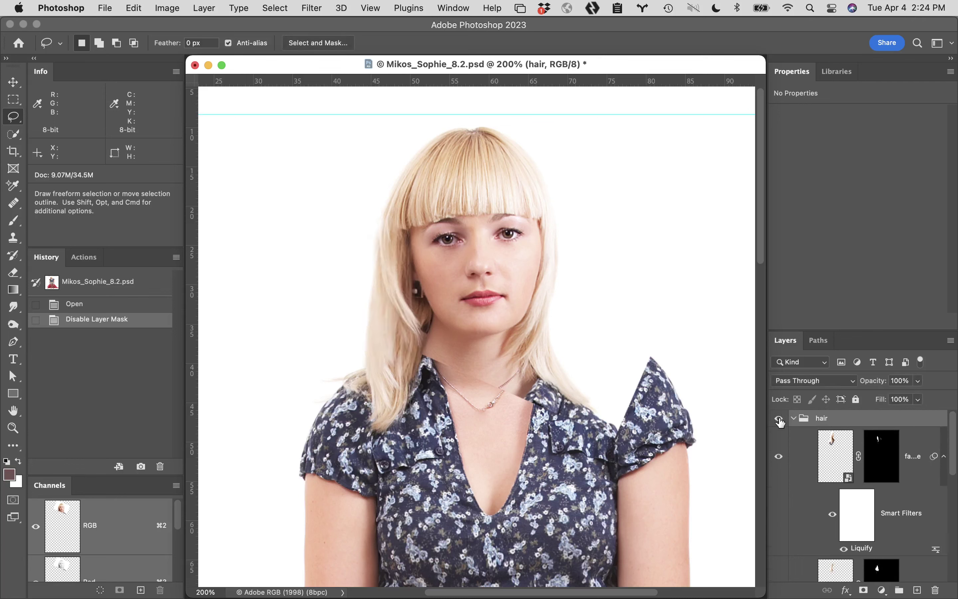
pyautogui.scroll(-4, 825, 471)
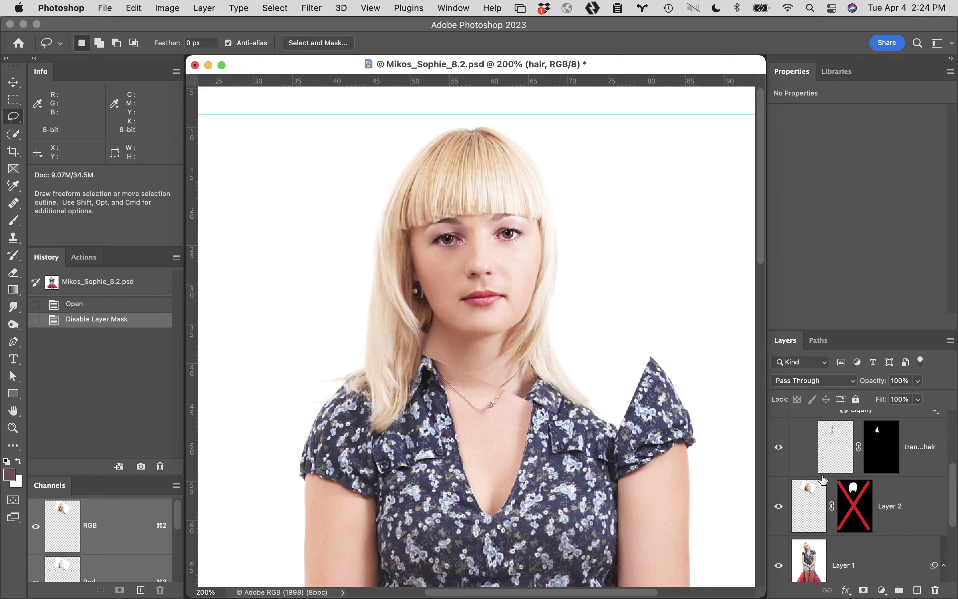
pyautogui.keyDown('shift'); pyautogui.click(857, 509); pyautogui.keyUp('shift')
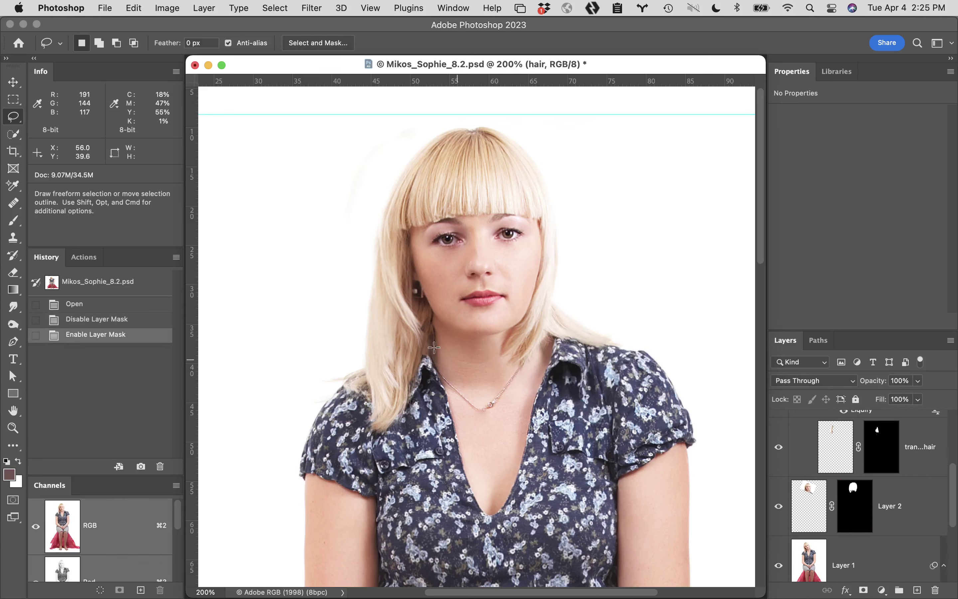
# Zoom closer on the face, collapse the hair group, and stamp all visible layers into new Layer 3
pyautogui.click(390, 318)
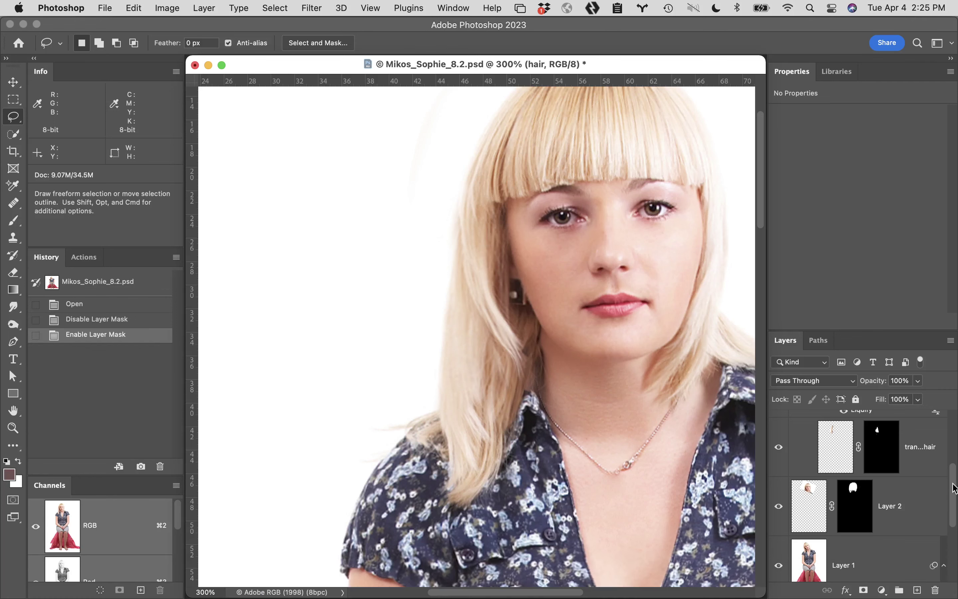
pyautogui.moveTo(955, 488); pyautogui.dragTo(956, 404)
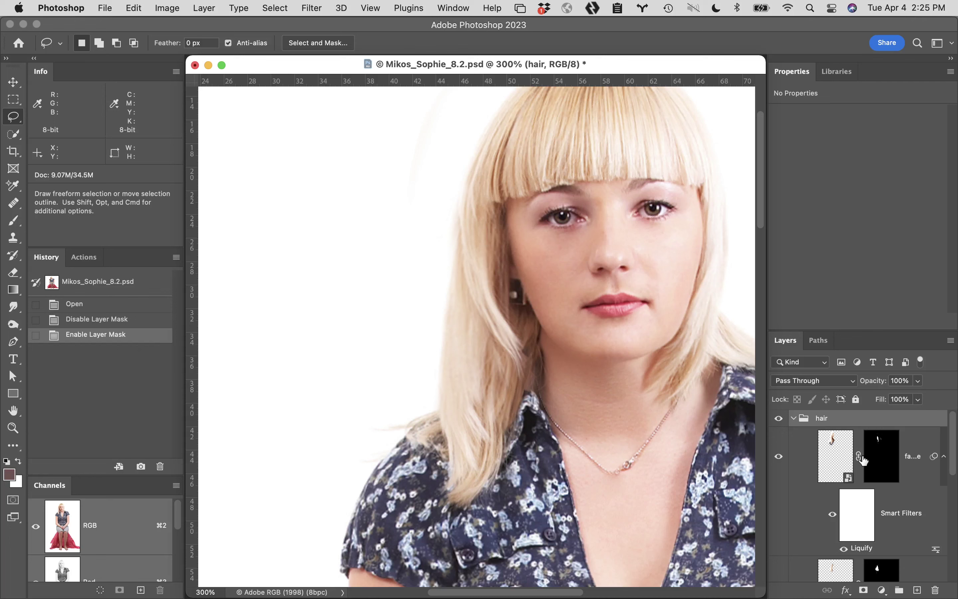
pyautogui.click(794, 418)
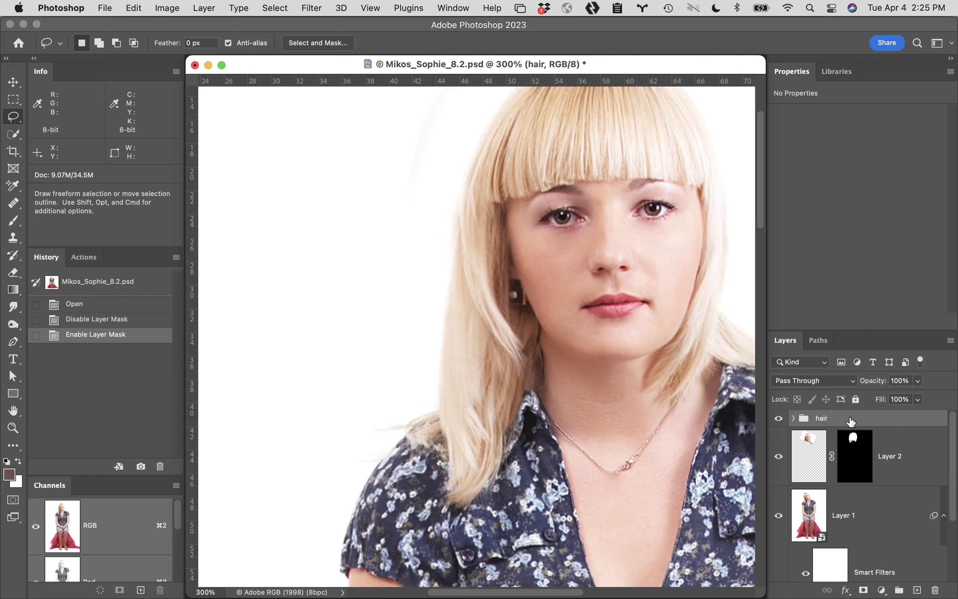
pyautogui.press('alt+shift+super+e')
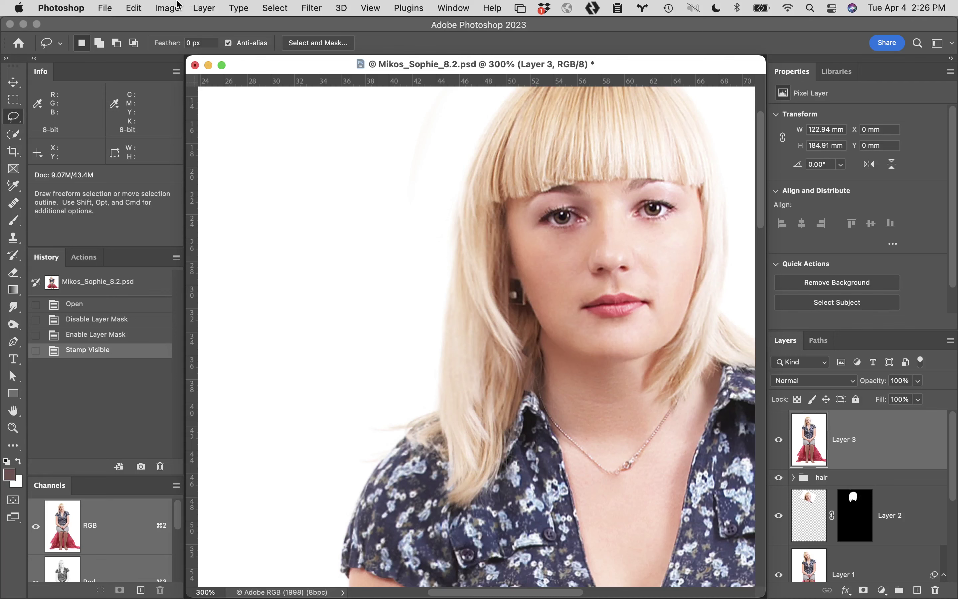
# Convert the stamped Layer 3 to a smart object
pyautogui.click(171, 8)
pyautogui.moveTo(204, 8)
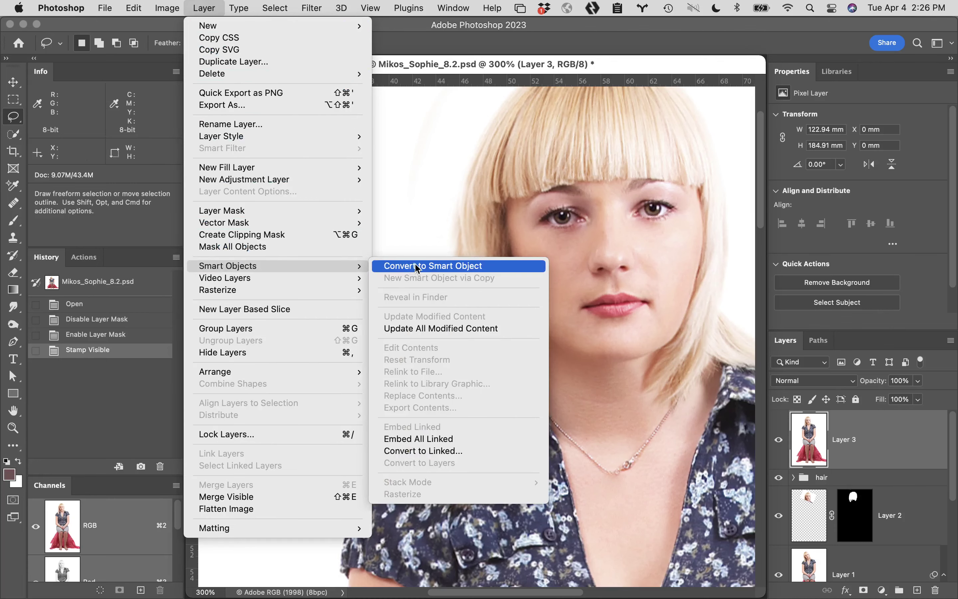
pyautogui.click(400, 266)
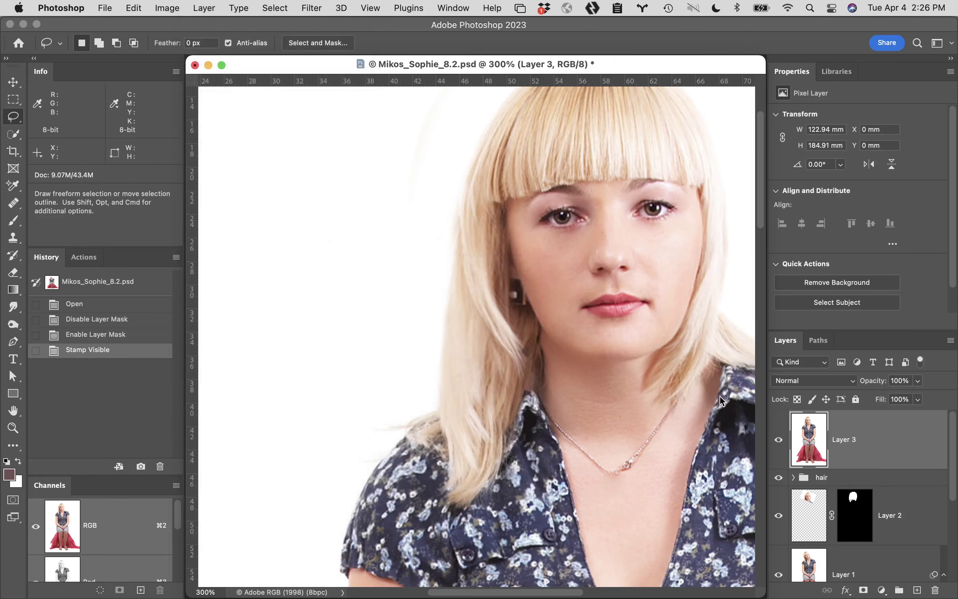
# Open the Liquify filter on the Layer 3 smart object
pyautogui.click(268, 7)
pyautogui.moveTo(312, 8)
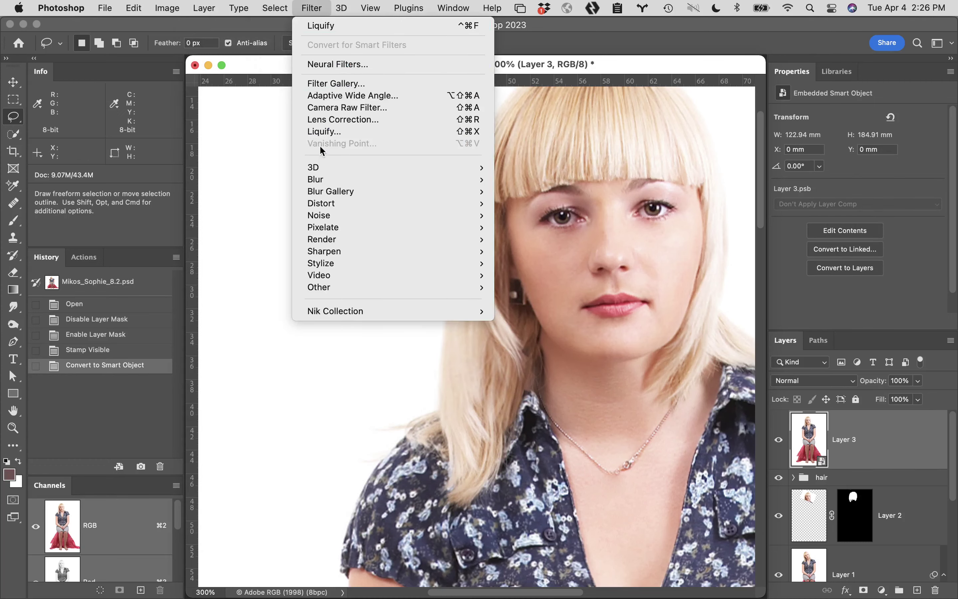
pyautogui.click(334, 132)
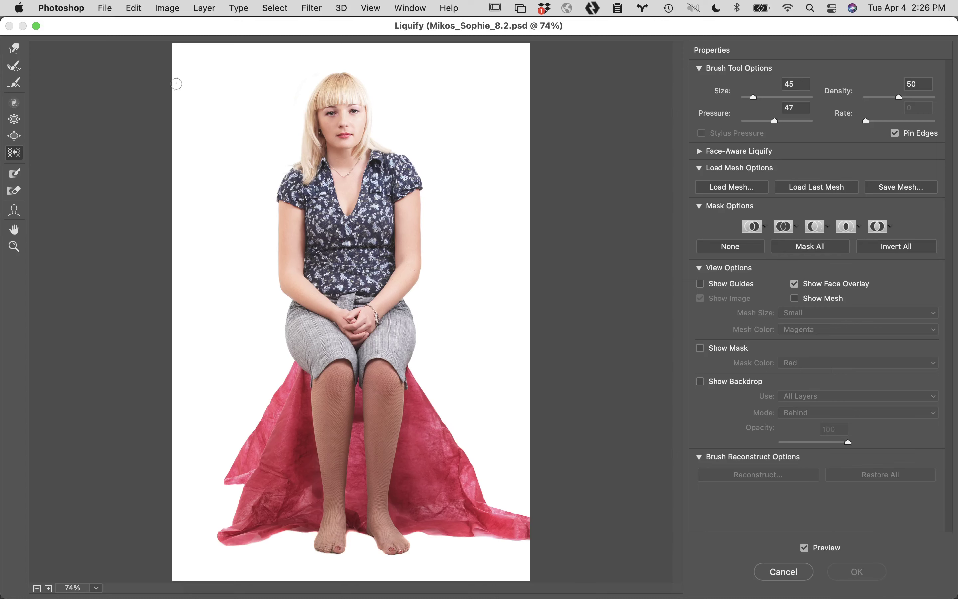
# Zoom Liquify to 300% on the hair and nudge its edge left with a size-250 Forward Warp
pyautogui.click(303, 164)
pyautogui.click(317, 183)
pyautogui.click(317, 191)
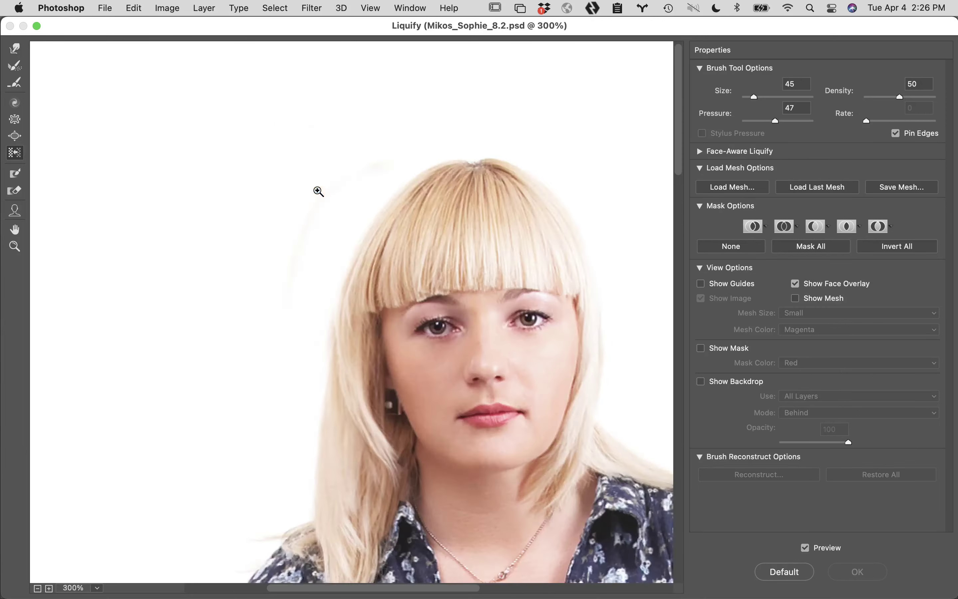
pyautogui.moveTo(358, 381); pyautogui.dragTo(381, 227)
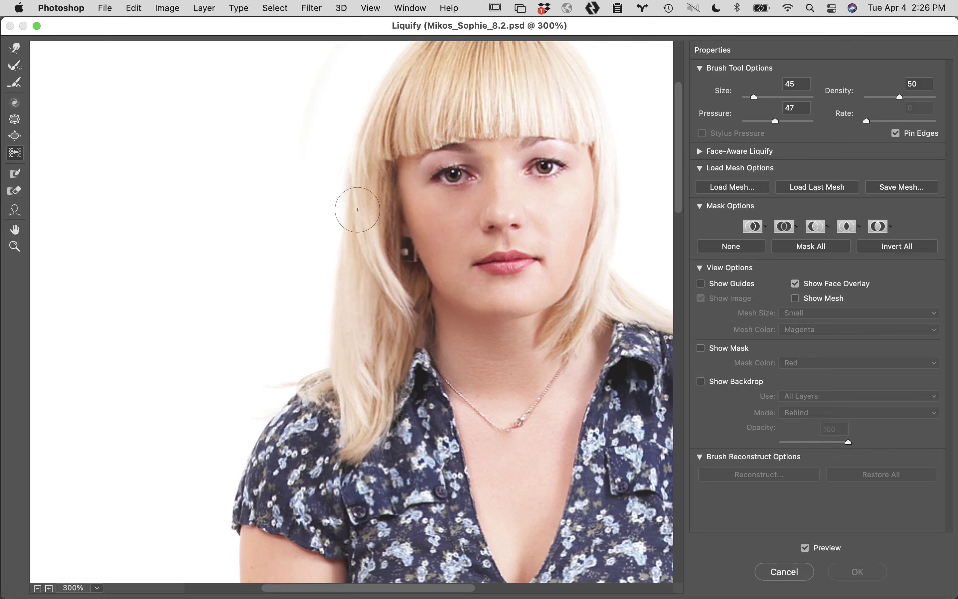
pyautogui.click(15, 48)
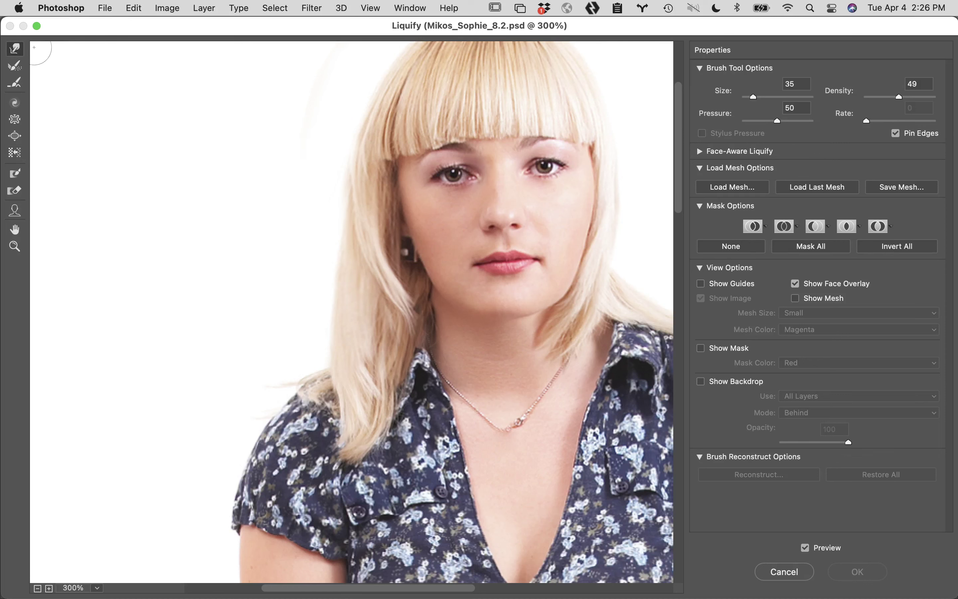
pyautogui.press(']')
pyautogui.press(']')
pyautogui.press(']')
pyautogui.press(']')
pyautogui.press(']')
pyautogui.press(']')
pyautogui.press(']')
pyautogui.press(']')
pyautogui.press(']')
pyautogui.press(']')
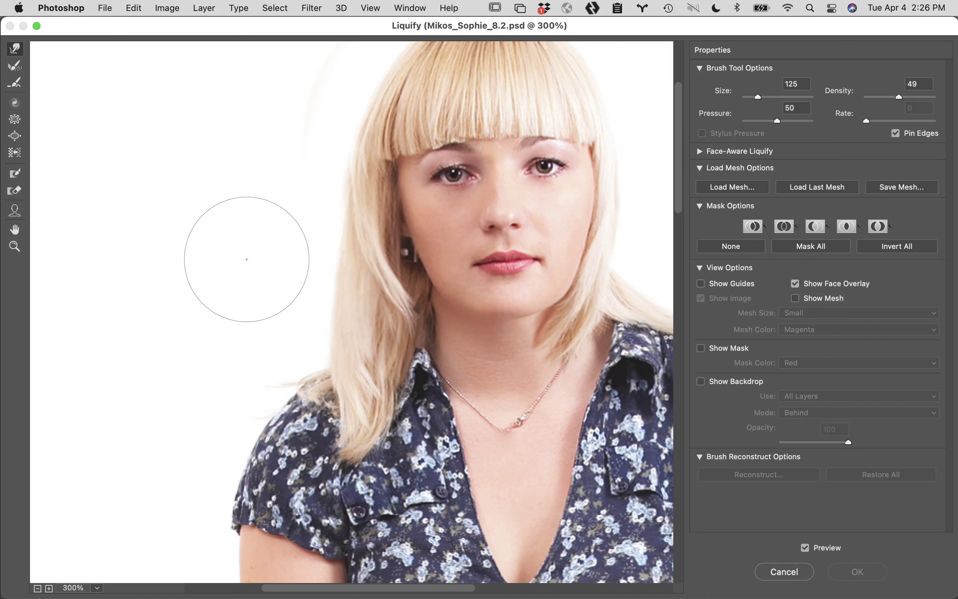
pyautogui.press(']')
pyautogui.press(']')
pyautogui.press(']')
pyautogui.press(']')
pyautogui.press(']')
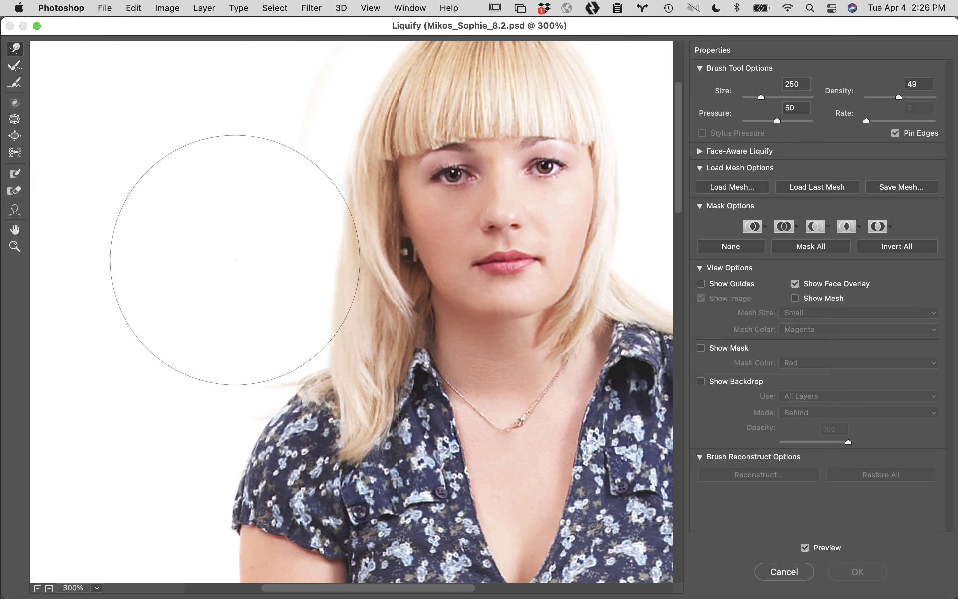
pyautogui.moveTo(255, 270)
pyautogui.mouseDown()
pyautogui.moveTo(231, 264)
pyautogui.moveTo(260, 279)
pyautogui.moveTo(248, 248)
pyautogui.moveTo(257, 239)
pyautogui.moveTo(241, 281)
pyautogui.mouseUp()
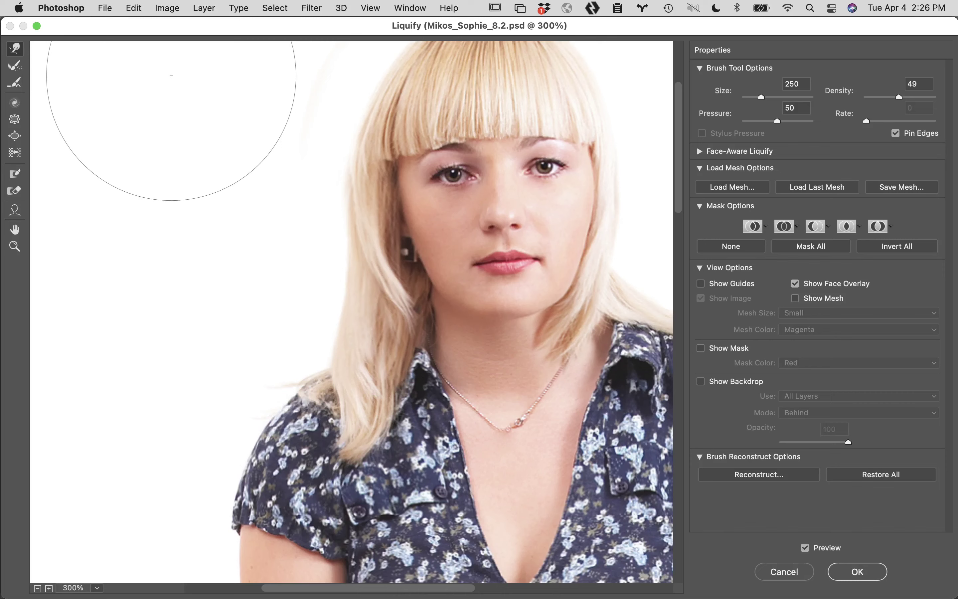
# Compare with the preview toggled, cancel Liquify, and close the 8.2 file without saving
pyautogui.moveTo(754, 594)
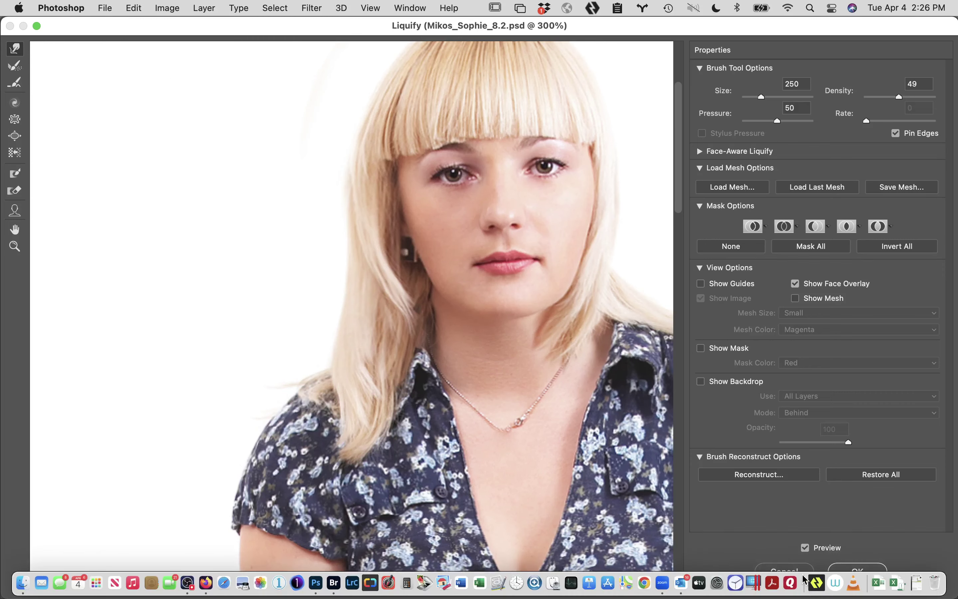
pyautogui.click(806, 548)
pyautogui.click(807, 549)
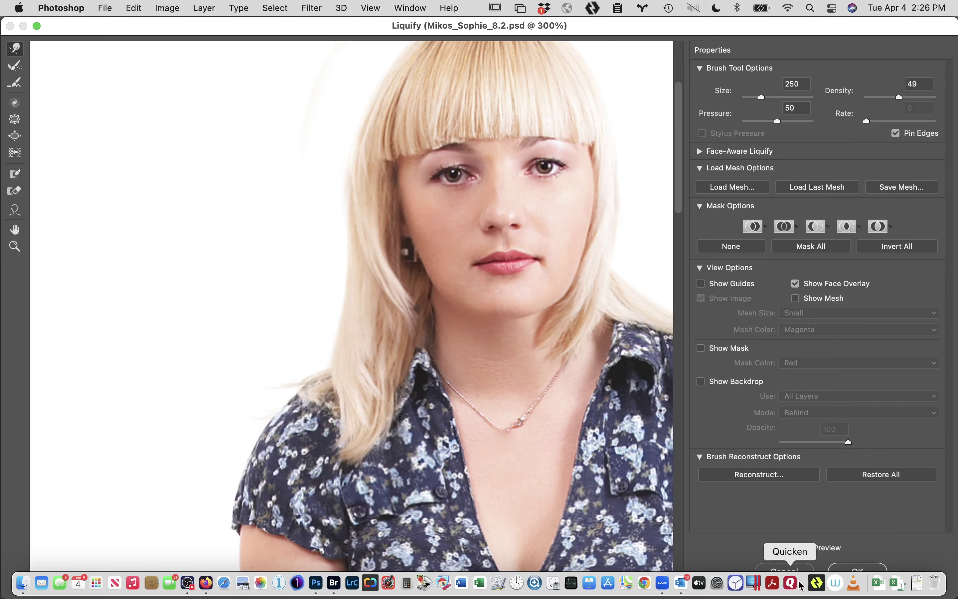
pyautogui.click(788, 572)
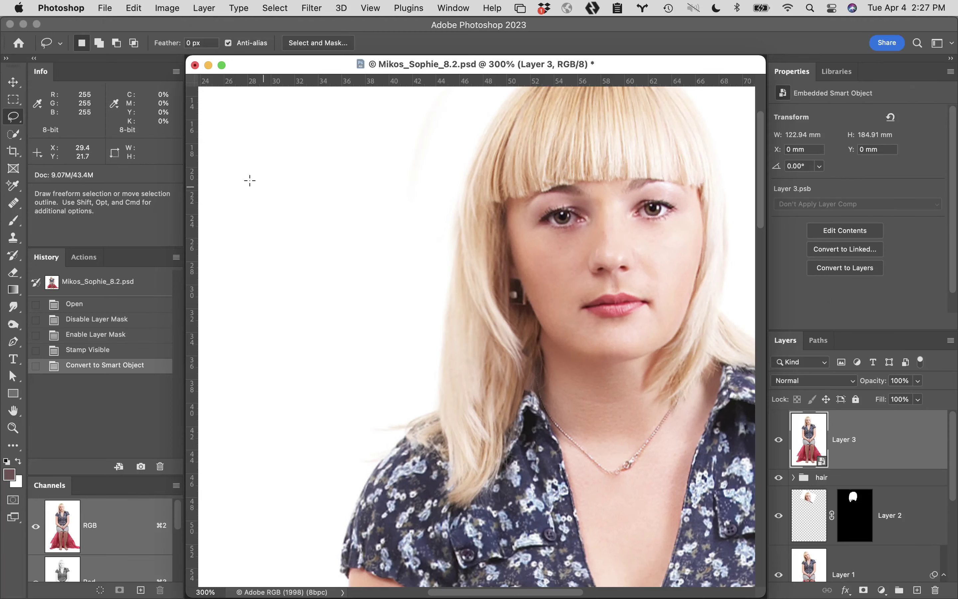
pyautogui.click(195, 65)
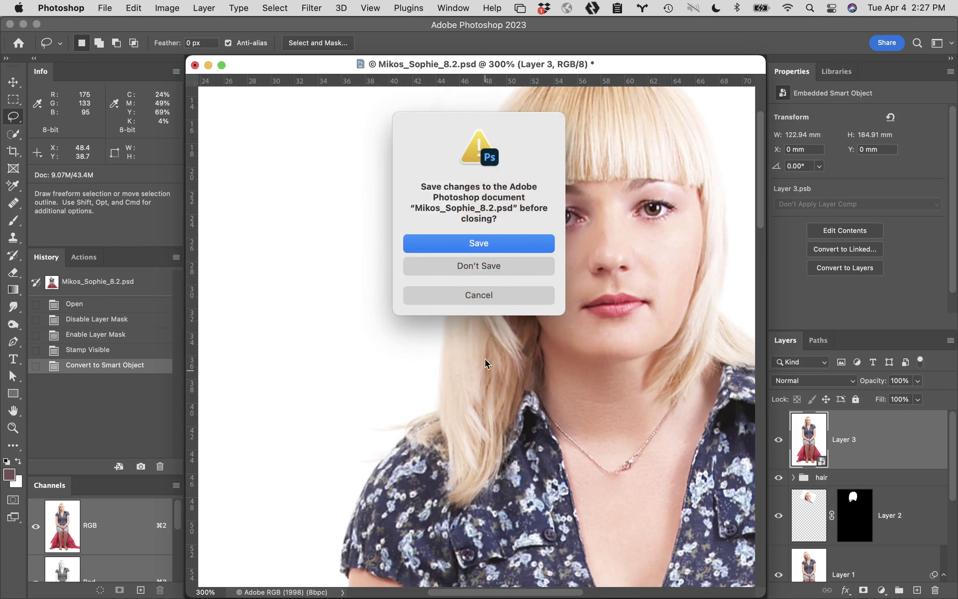
pyautogui.click(512, 266)
# In Bridge, go back to Week 9 Turnin and open the next student's 8.2 PSD
pyautogui.moveTo(297, 583)
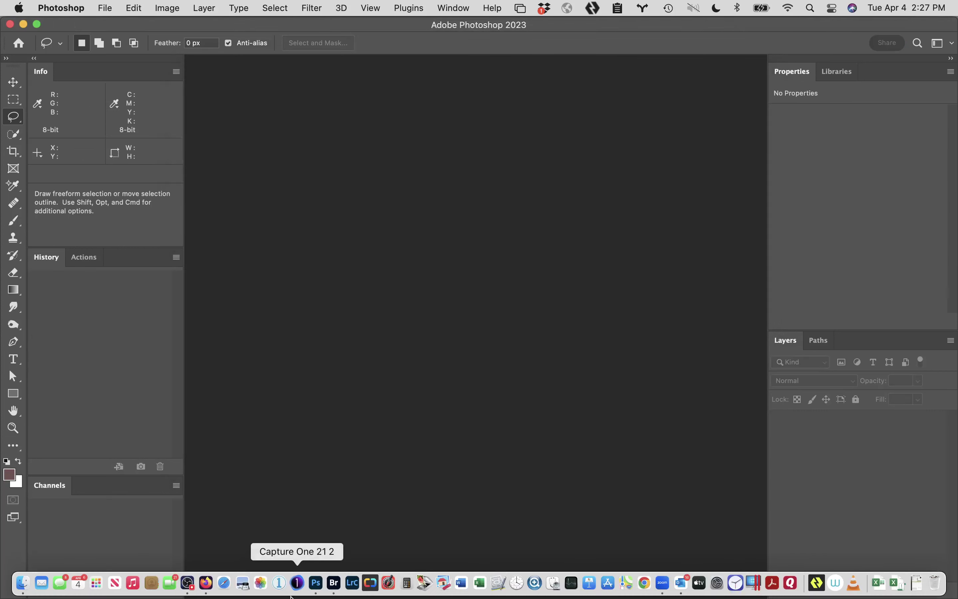
pyautogui.click(339, 586)
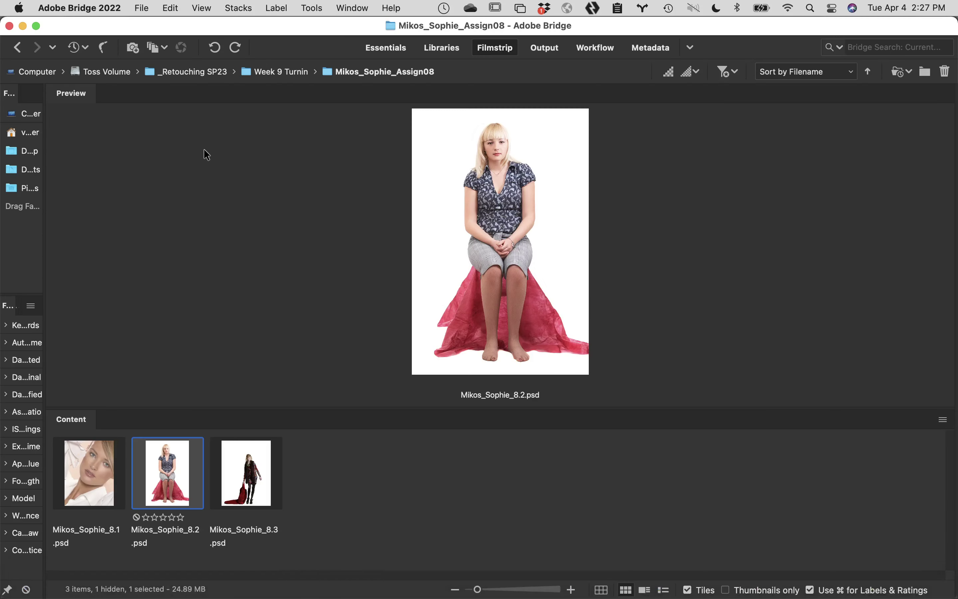
pyautogui.click(17, 48)
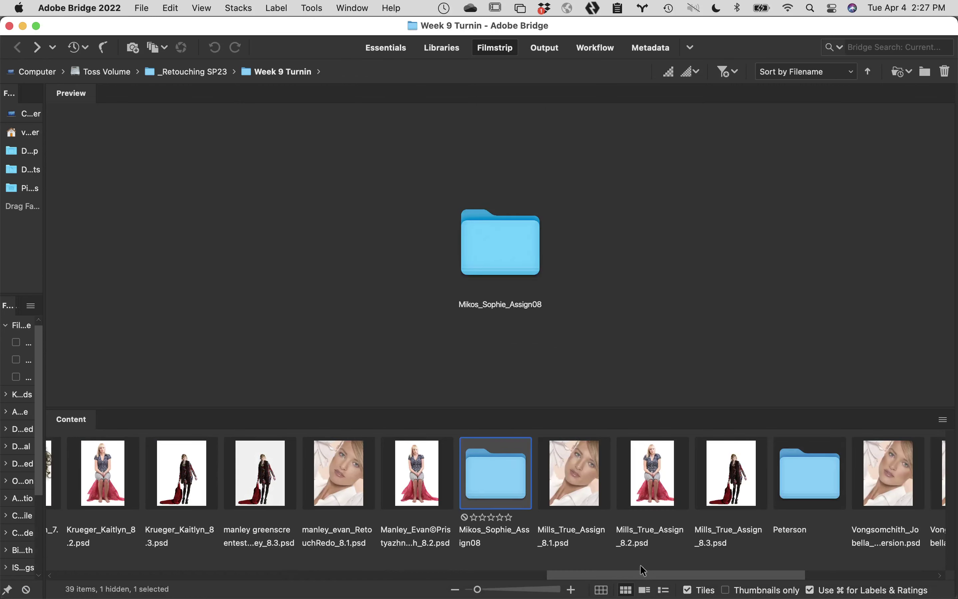
pyautogui.doubleClick(819, 477)
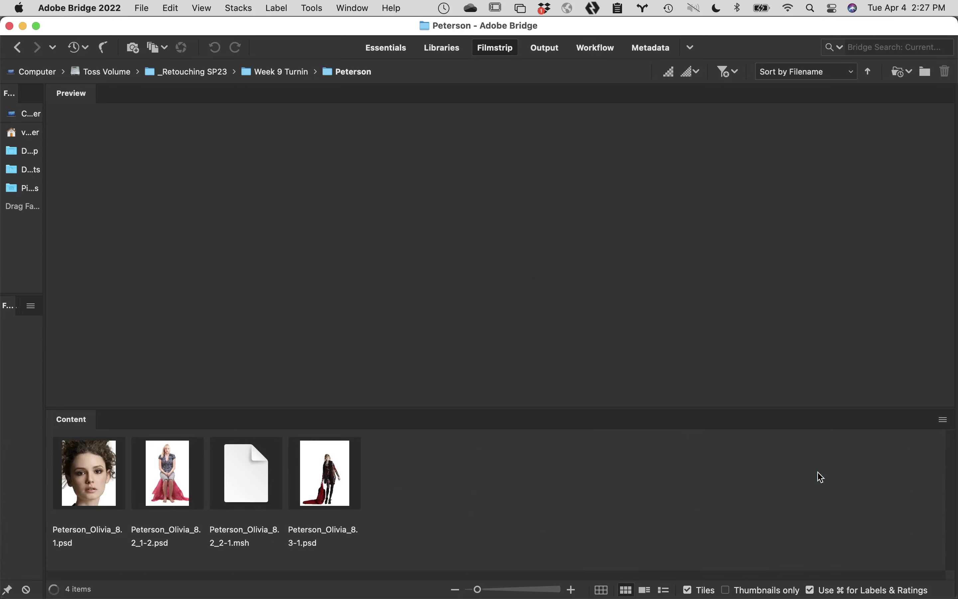
pyautogui.doubleClick(171, 466)
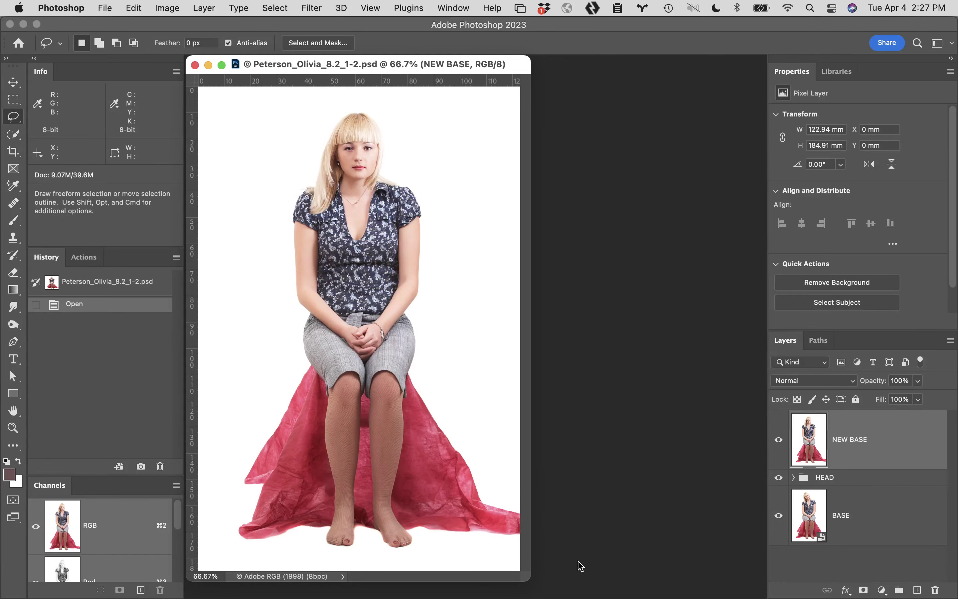
# Close that 8.2 document and return to the Week 9 Turnin folder in Bridge
pyautogui.click(195, 64)
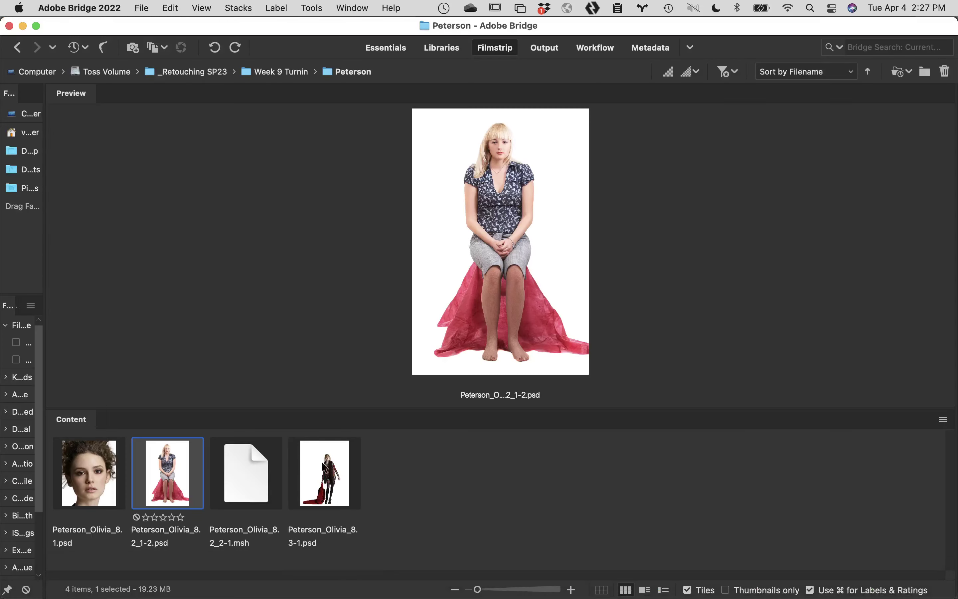
pyautogui.click(17, 48)
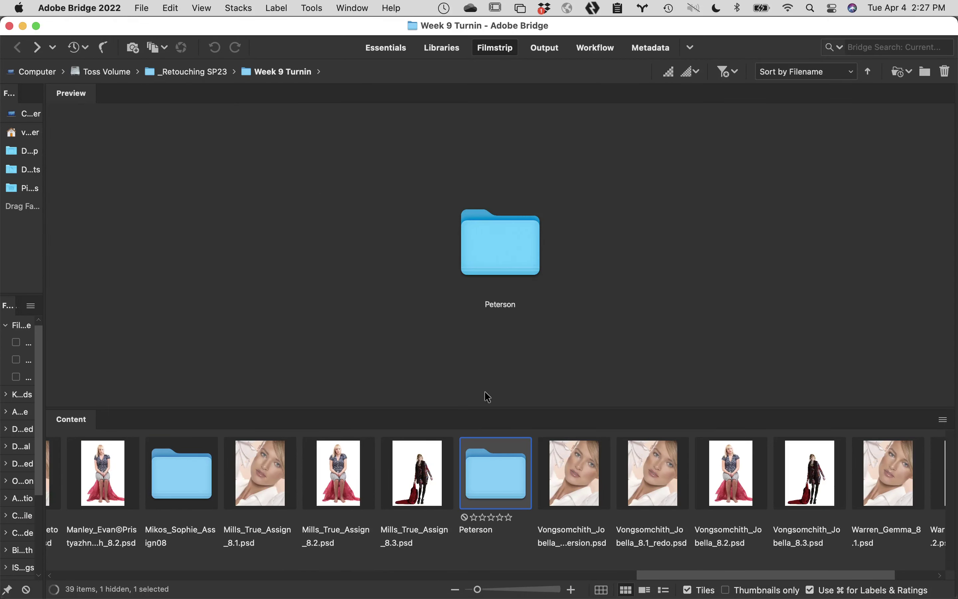
pyautogui.moveTo(800, 575); pyautogui.dragTo(840, 576)
pyautogui.doubleClick(831, 464)
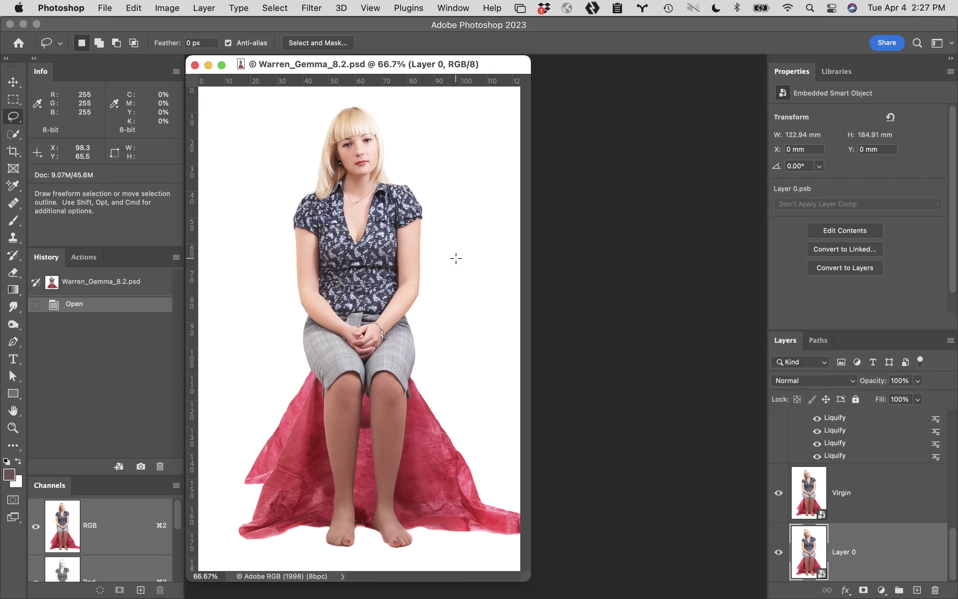
pyautogui.click(196, 65)
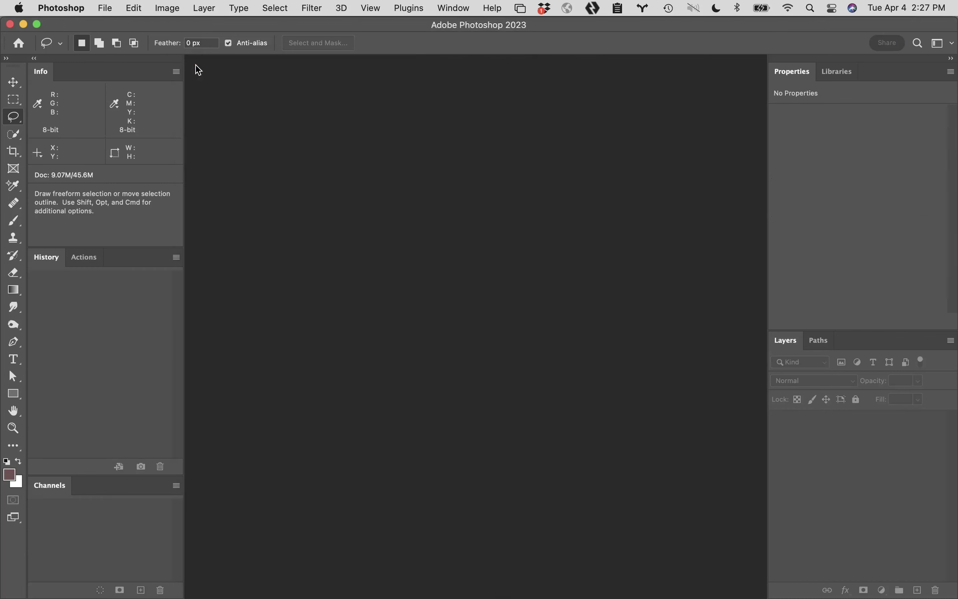
pyautogui.moveTo(171, 592)
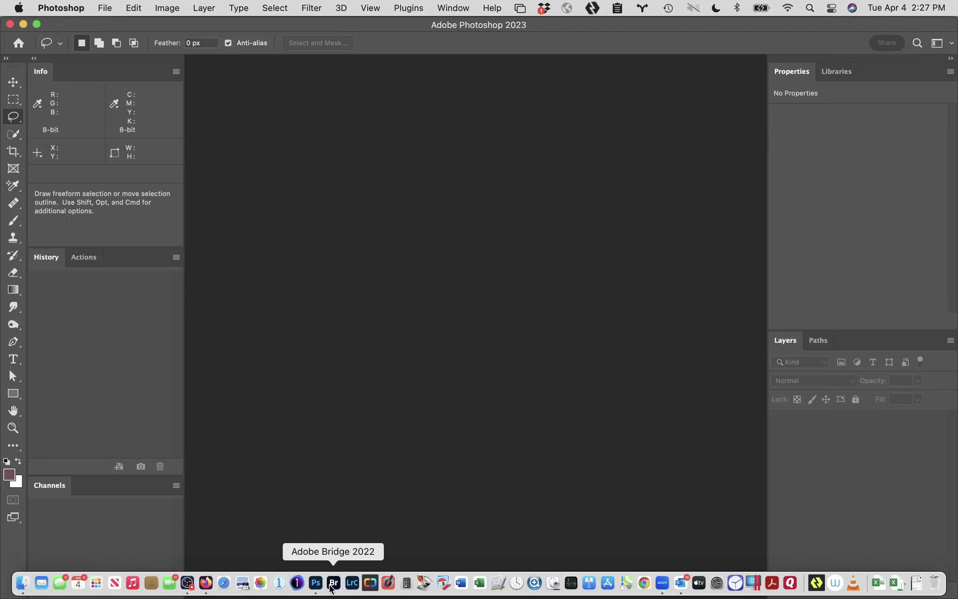
pyautogui.click(333, 589)
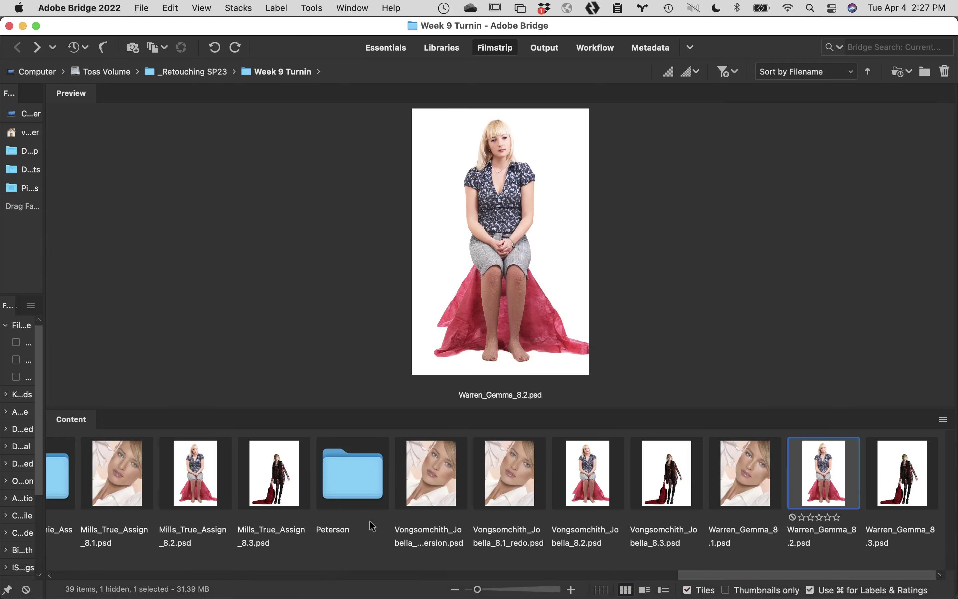
pyautogui.click(225, 576)
pyautogui.click(226, 576)
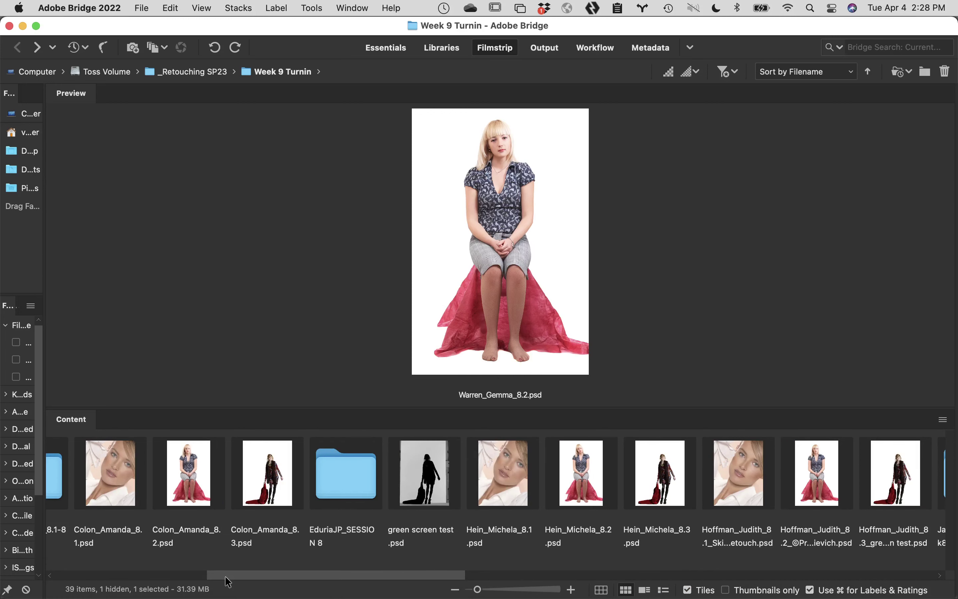
pyautogui.moveTo(226, 578); pyautogui.dragTo(494, 563)
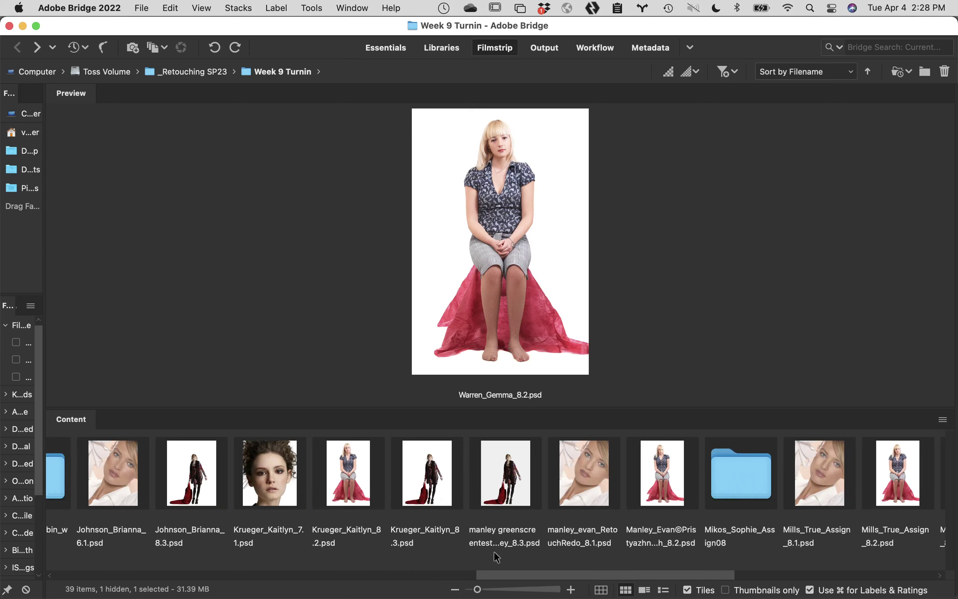
pyautogui.doubleClick(508, 465)
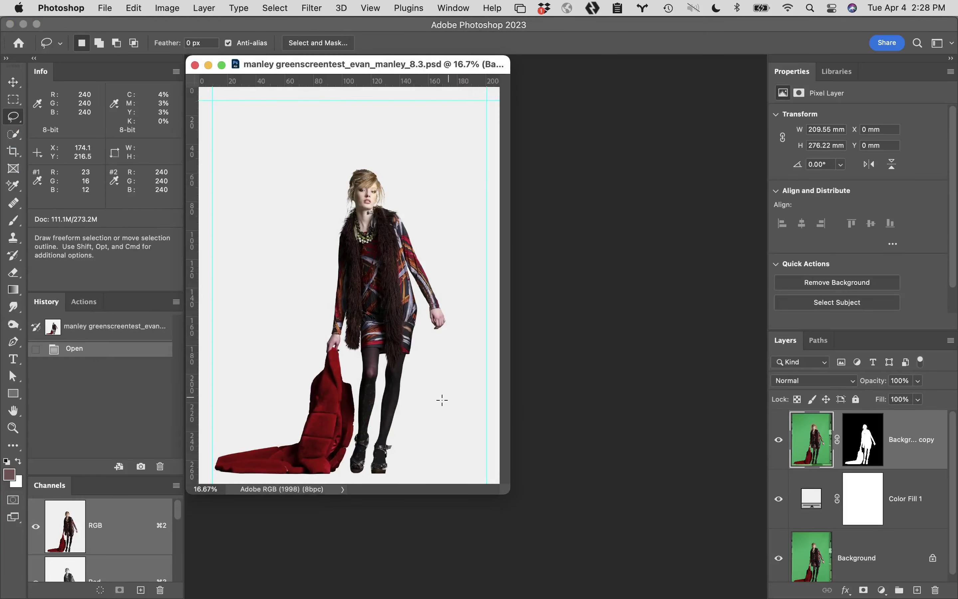
# Zoom in on the lower legs and display the Background copy layer mask alone
pyautogui.click(384, 408)
pyautogui.click(469, 483)
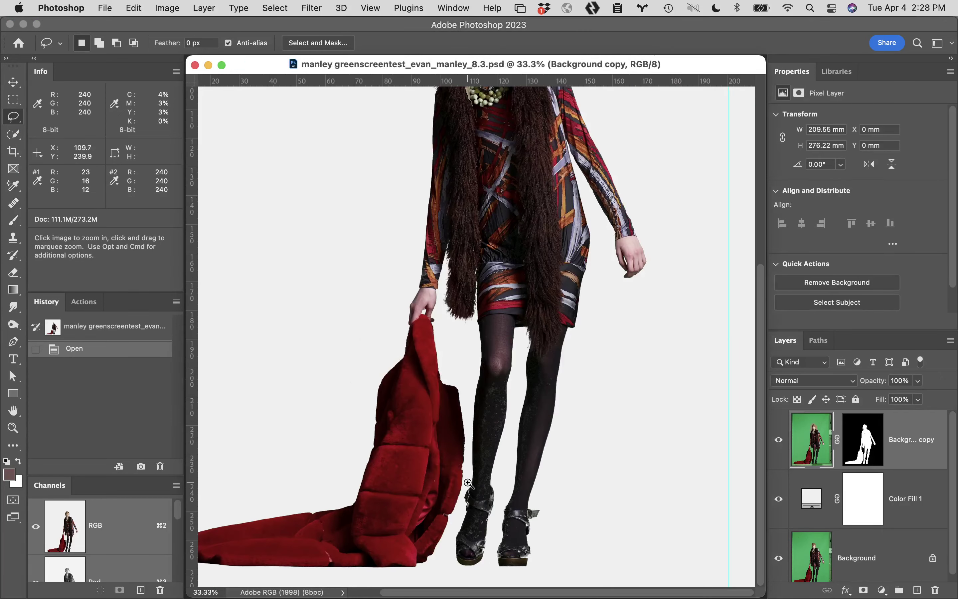
pyautogui.click(499, 415)
pyautogui.click(514, 365)
pyautogui.click(592, 419)
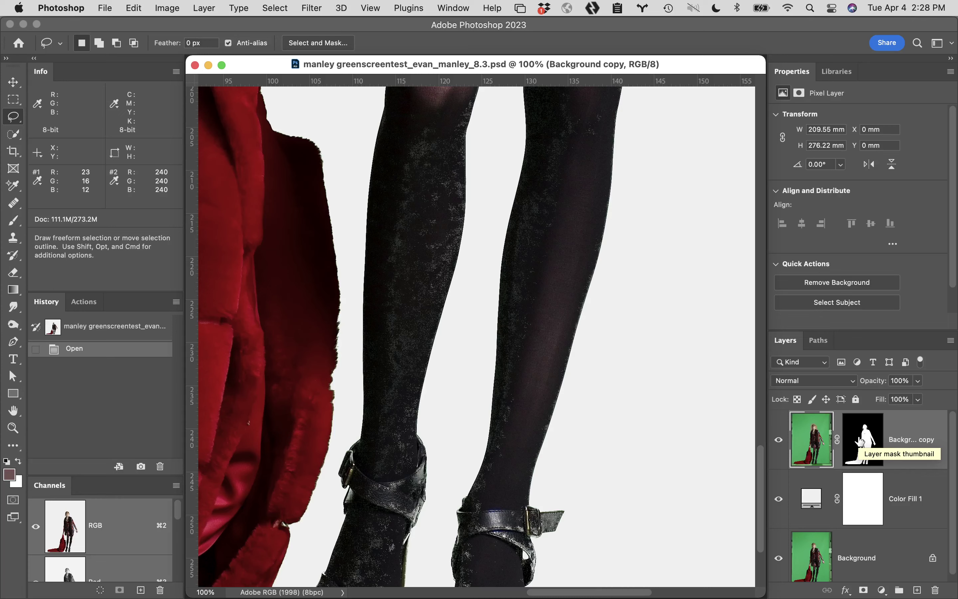
pyautogui.keyDown('alt'); pyautogui.click(861, 441); pyautogui.keyUp('alt')
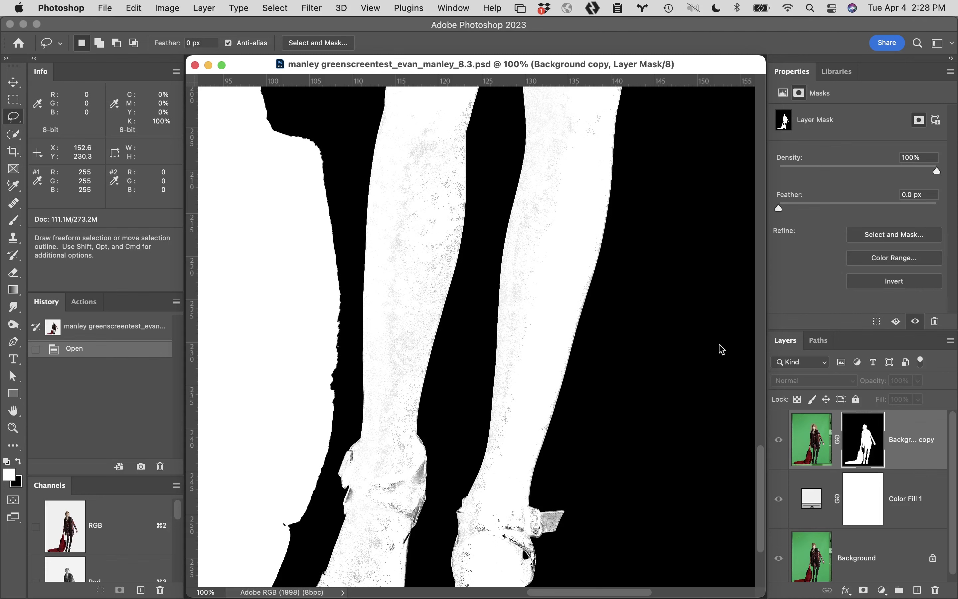
# Check the leg mask at 200% and 66.7%, then switch between composite and mask-only views
pyautogui.press('z')
pyautogui.click(490, 258)
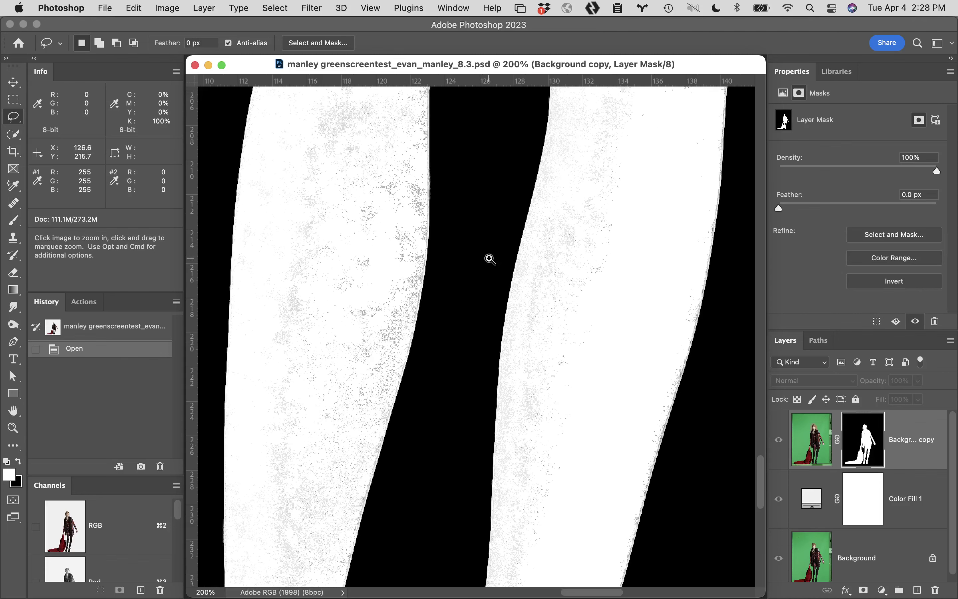
pyautogui.keyDown('alt'); pyautogui.click(490, 259); pyautogui.keyUp('alt')
pyautogui.keyDown('alt'); pyautogui.click(490, 258); pyautogui.keyUp('alt')
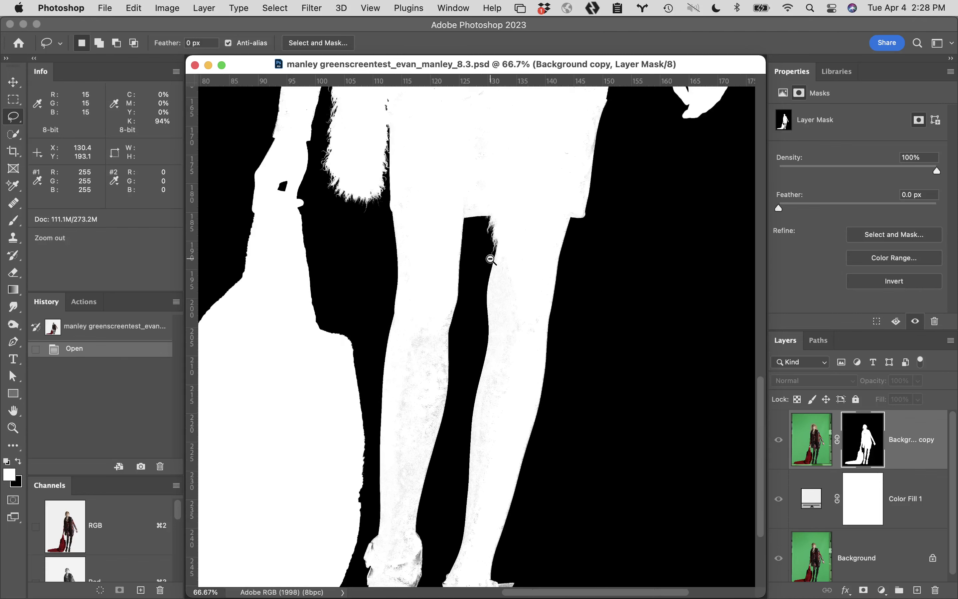
pyautogui.click(779, 441)
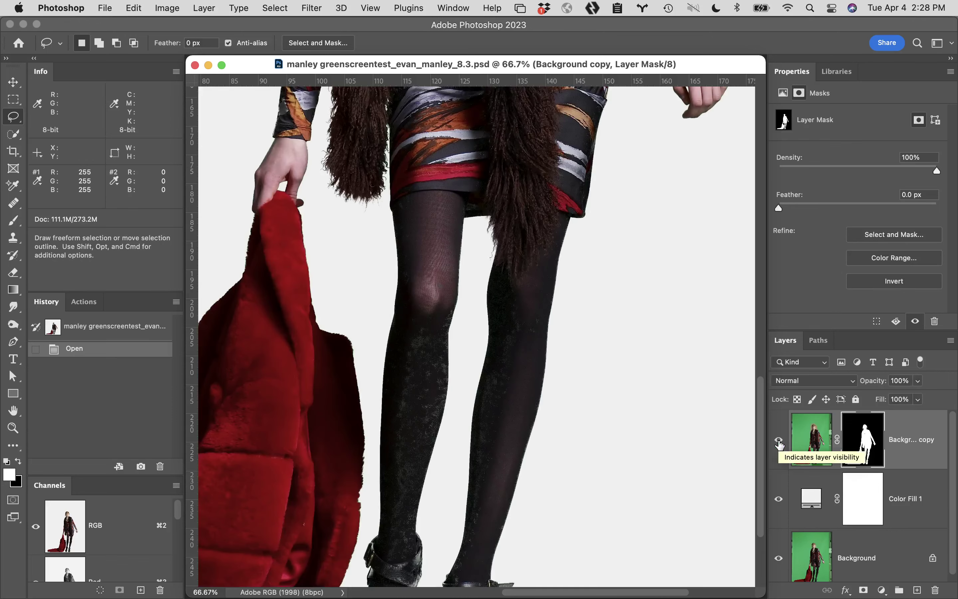
pyautogui.keyDown('alt'); pyautogui.click(867, 436); pyautogui.keyUp('alt')
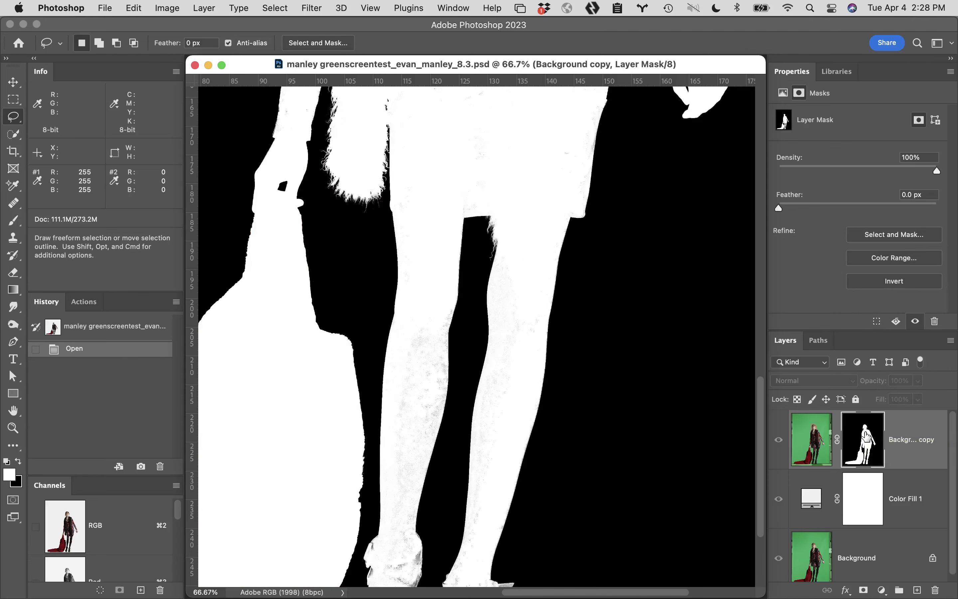
pyautogui.scroll(-2, 640, 468)
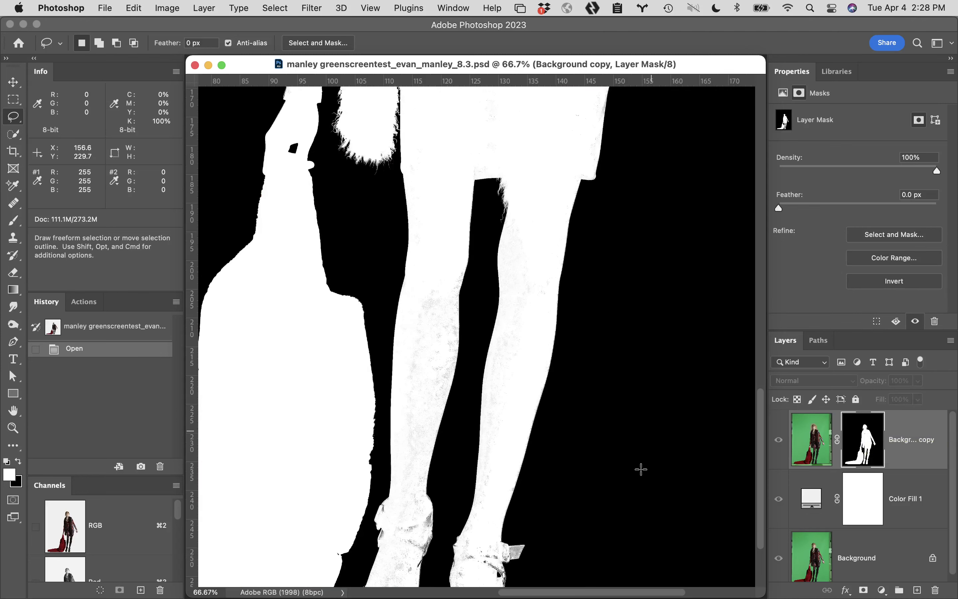
# Paint the leg speckles white with a size-700, 100%-flow Overlay brush, then view the composite
pyautogui.press('b')
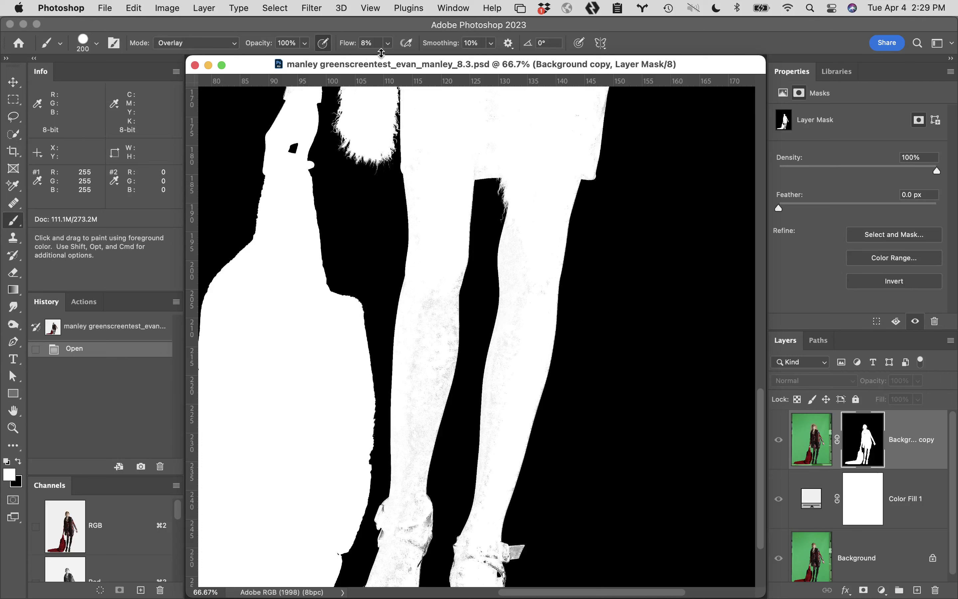
pyautogui.hotkey('shift', '0')
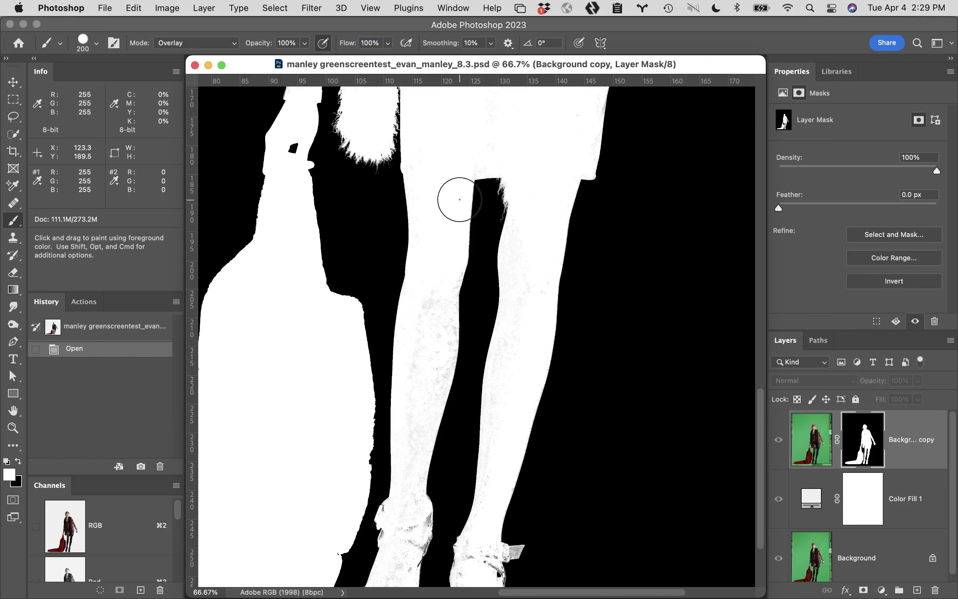
pyautogui.press(']')
pyautogui.press(']')
pyautogui.press(']')
pyautogui.press(']')
pyautogui.press(']')
pyautogui.press(']')
pyautogui.moveTo(460, 199); pyautogui.dragTo(455, 396)
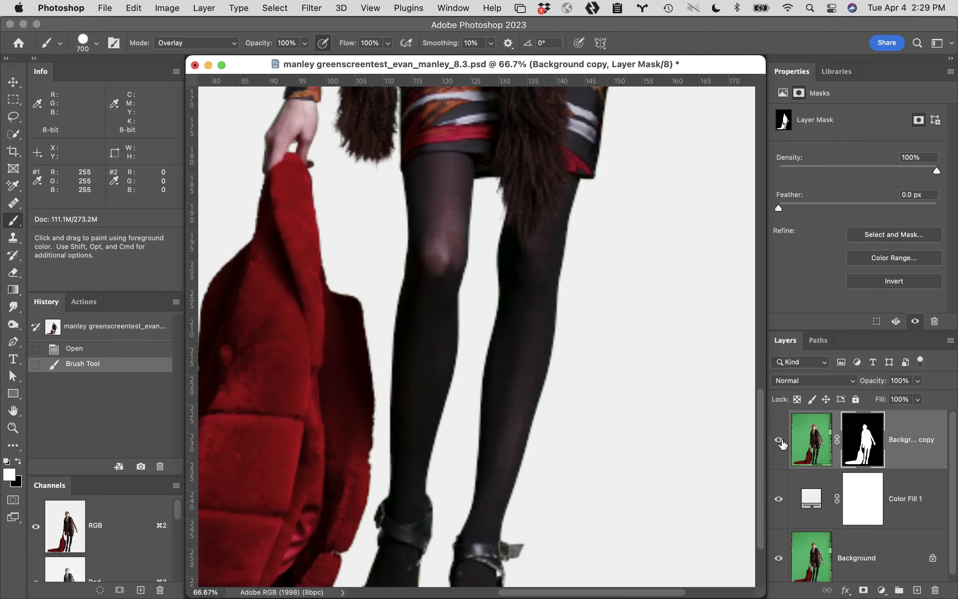
pyautogui.click(780, 441)
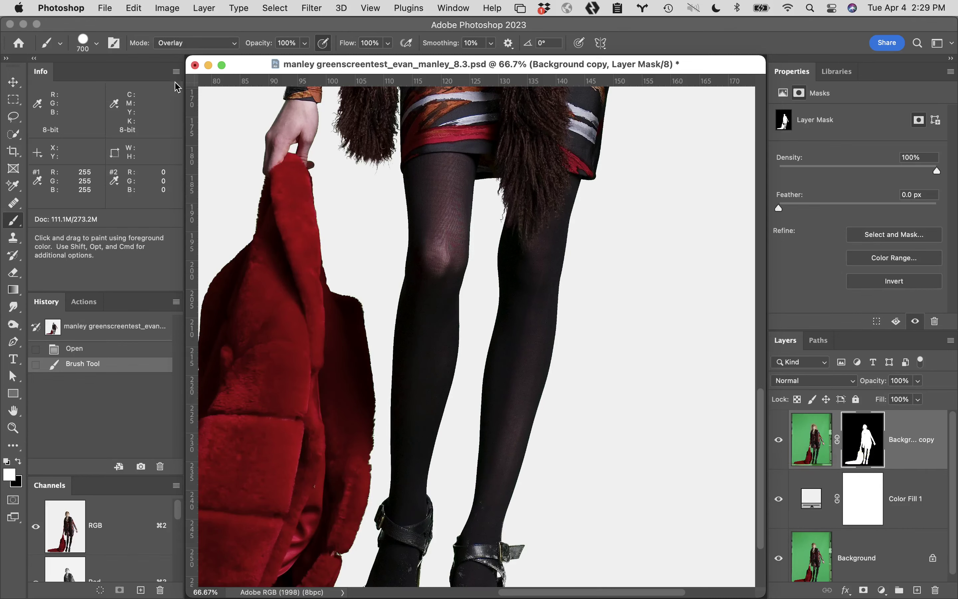
# Close the manley 8.3 file without saving and bring Bridge back to the front
pyautogui.click(195, 66)
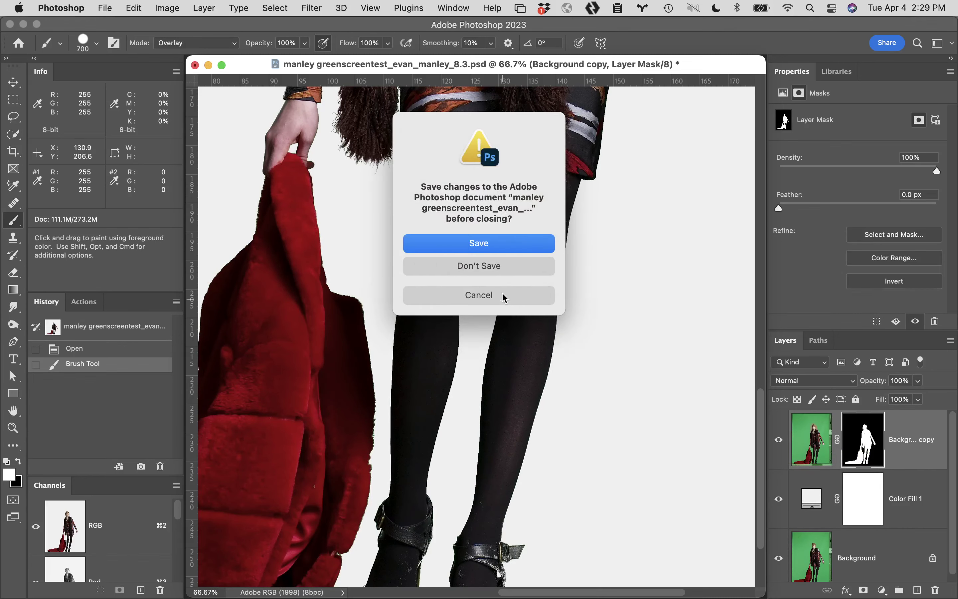
pyautogui.click(499, 271)
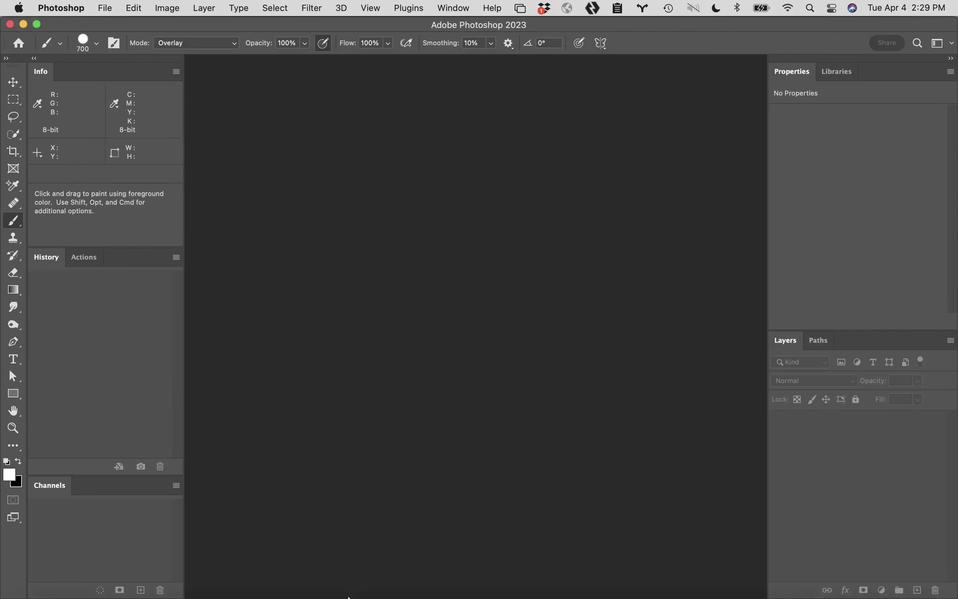
pyautogui.click(338, 584)
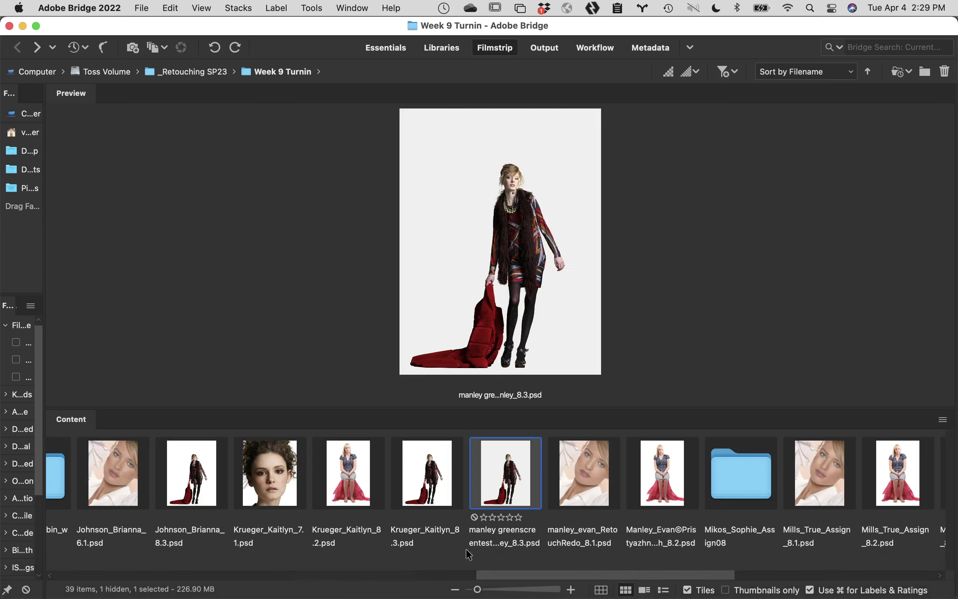
pyautogui.moveTo(531, 574); pyautogui.dragTo(835, 574)
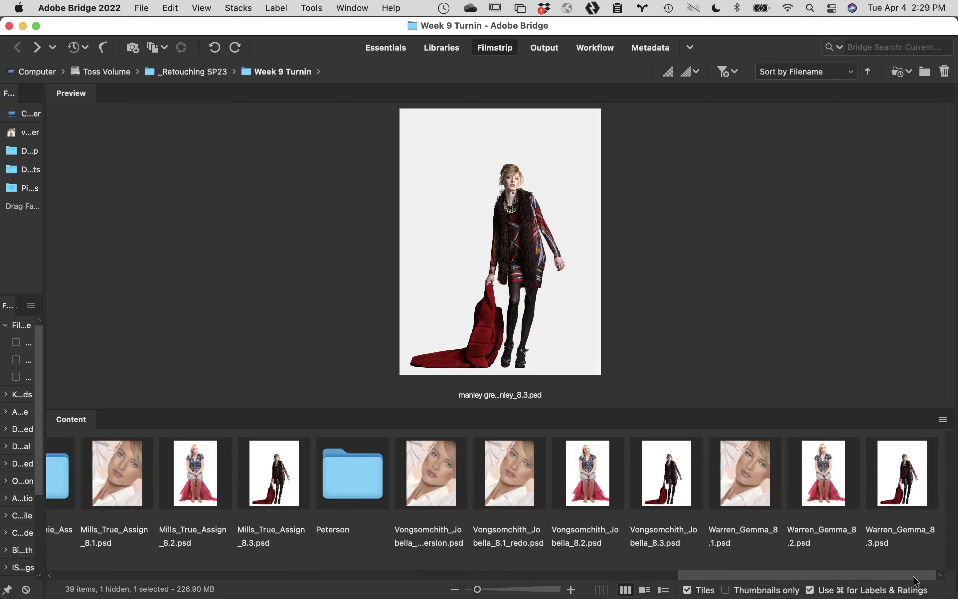
pyautogui.click(901, 484)
pyautogui.doubleClick(902, 484)
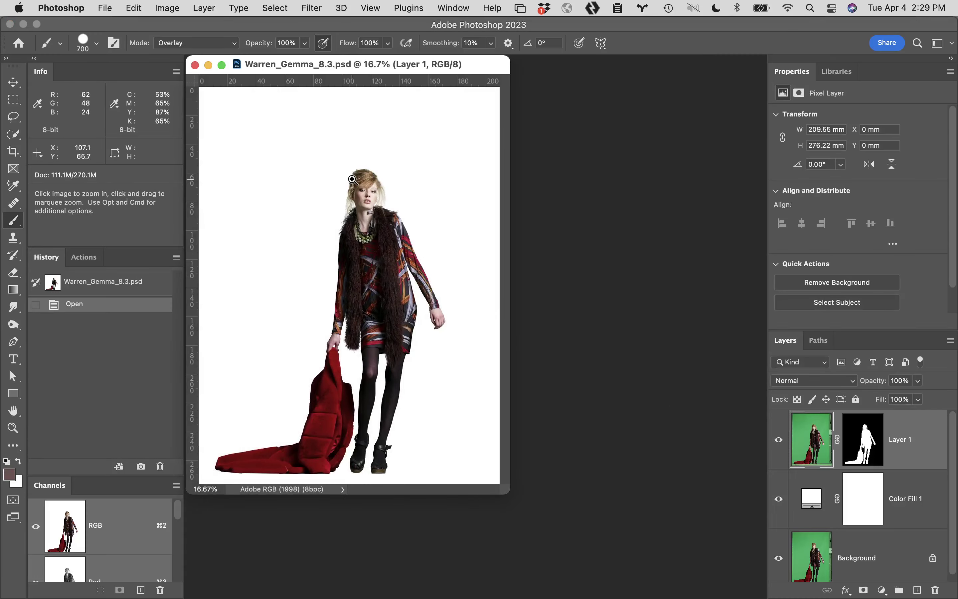
pyautogui.keyDown('super'); pyautogui.click(359, 180); pyautogui.keyUp('super')
pyautogui.keyDown('super'); pyautogui.click(474, 279); pyautogui.keyUp('super')
pyautogui.keyDown('super'); pyautogui.click(479, 262); pyautogui.keyUp('super')
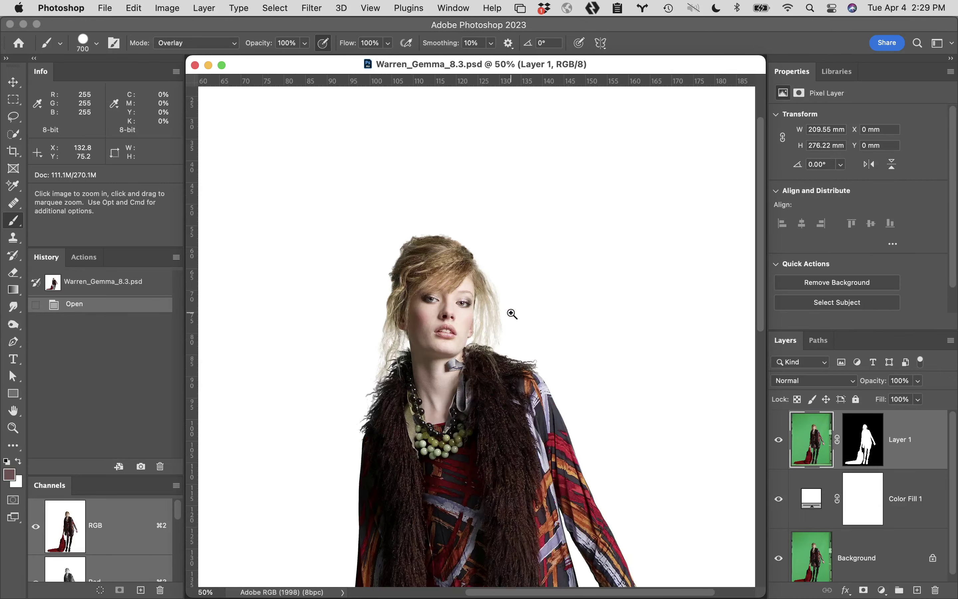
pyautogui.keyDown('super'); pyautogui.click(471, 320); pyautogui.keyUp('super')
pyautogui.keyDown('super'); pyautogui.click(468, 342); pyautogui.keyUp('super')
pyautogui.keyDown('super'); pyautogui.click(492, 361); pyautogui.keyUp('super')
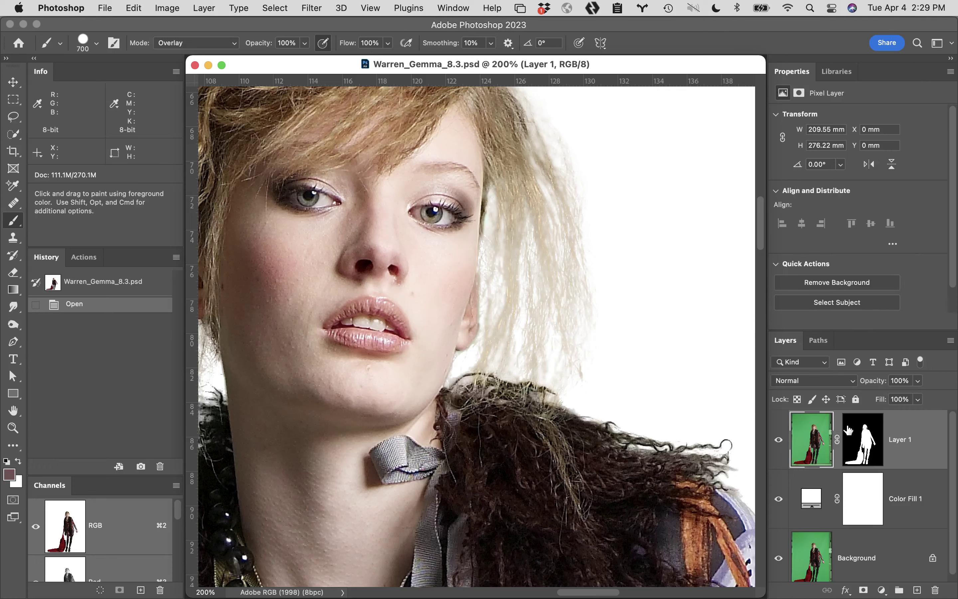
pyautogui.keyDown('alt'); pyautogui.click(852, 439); pyautogui.keyUp('alt')
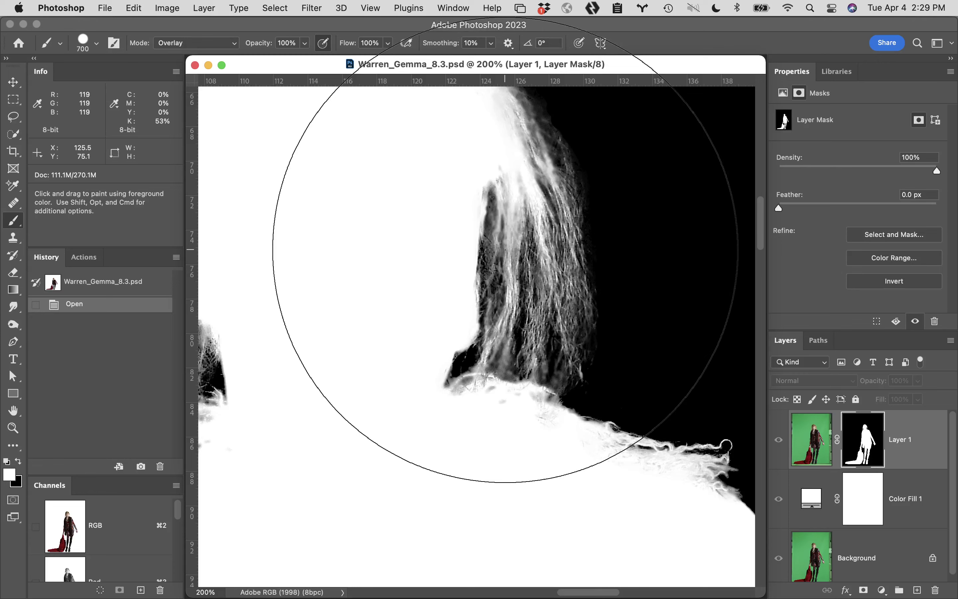
pyautogui.click(780, 442)
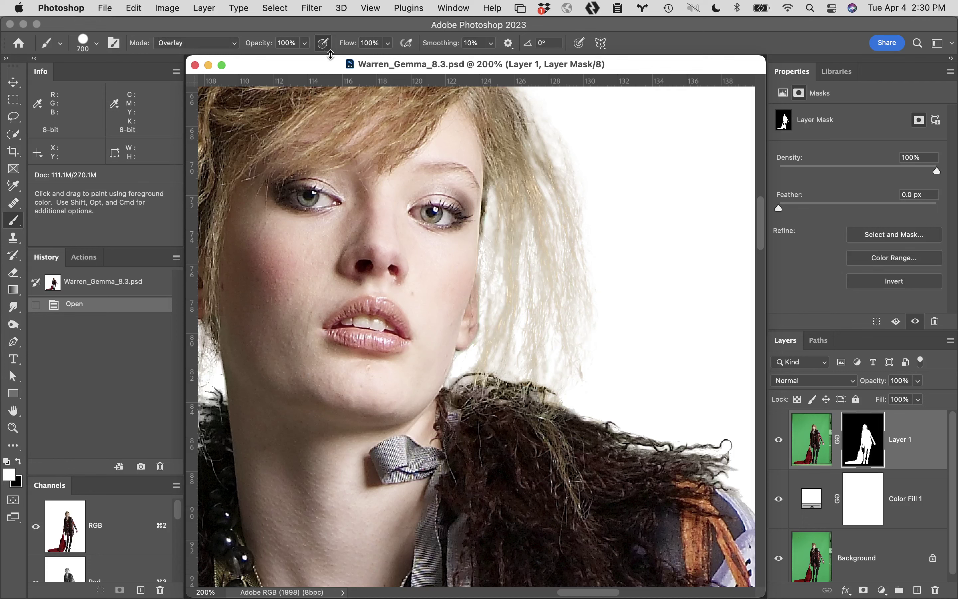
# At 10% brush flow, paint white over the right-side blonde hair strands, comparing with undo/redo
pyautogui.moveTo(348, 43); pyautogui.dragTo(291, 41)
pyautogui.moveTo(527, 208)
pyautogui.mouseDown()
pyautogui.moveTo(530, 339)
pyautogui.moveTo(537, 198)
pyautogui.moveTo(545, 289)
pyautogui.moveTo(547, 180)
pyautogui.moveTo(535, 290)
pyautogui.moveTo(538, 242)
pyautogui.moveTo(556, 289)
pyautogui.moveTo(565, 220)
pyautogui.moveTo(558, 321)
pyautogui.moveTo(543, 302)
pyautogui.moveTo(535, 135)
pyautogui.mouseUp()
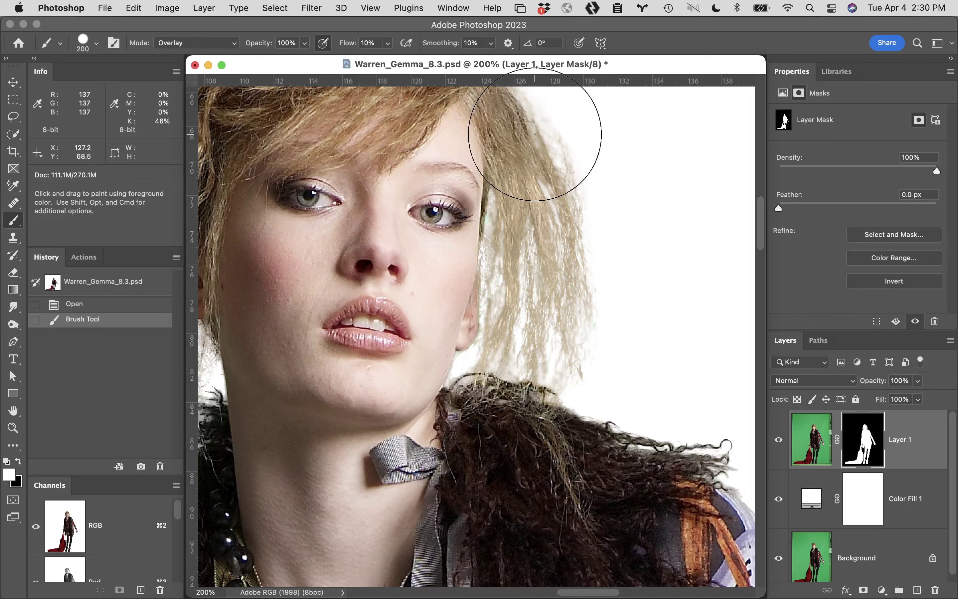
pyautogui.press('super+z')
pyautogui.press('super+shift+z')
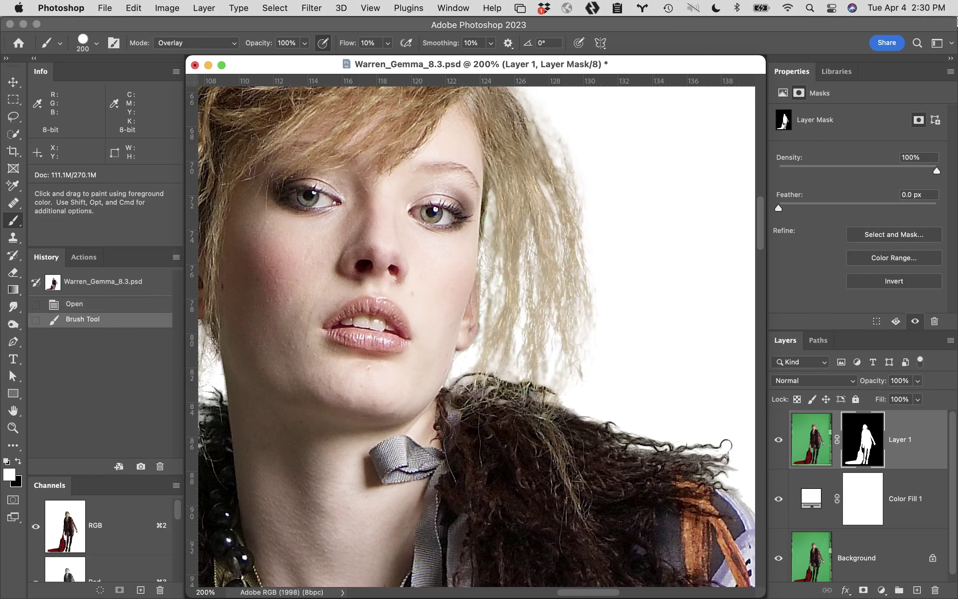